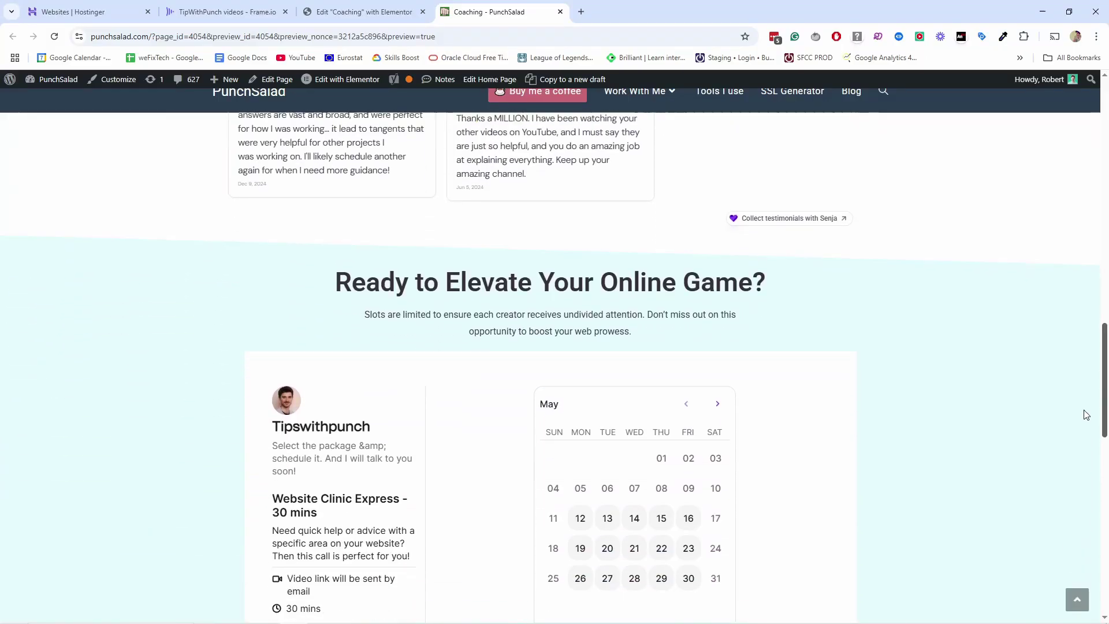
scroll(1085, 414, "down", 3)
Step: Book the May 14, 9:30 AM slot in the PunchSalad widget through to the 49 EUR payment step
left_click(635, 346)
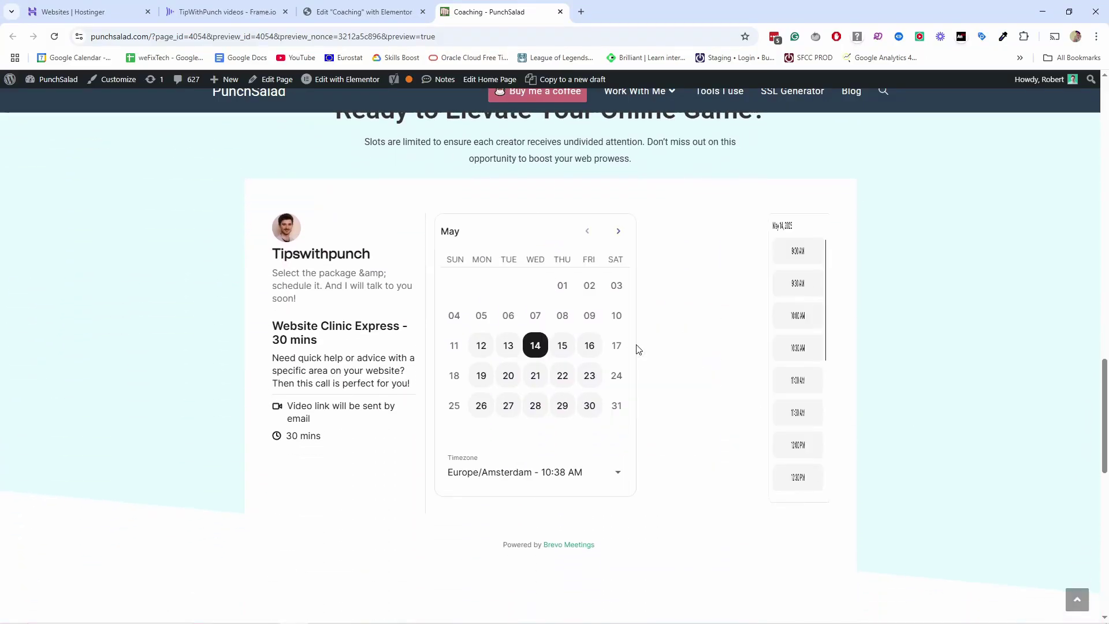
left_click(731, 288)
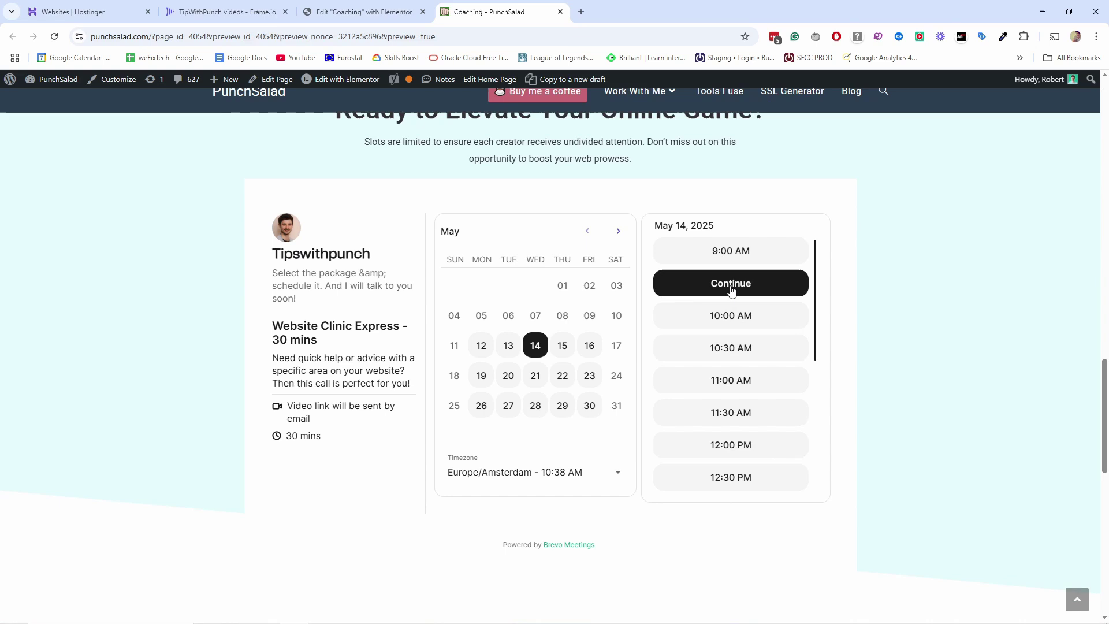
left_click(731, 283)
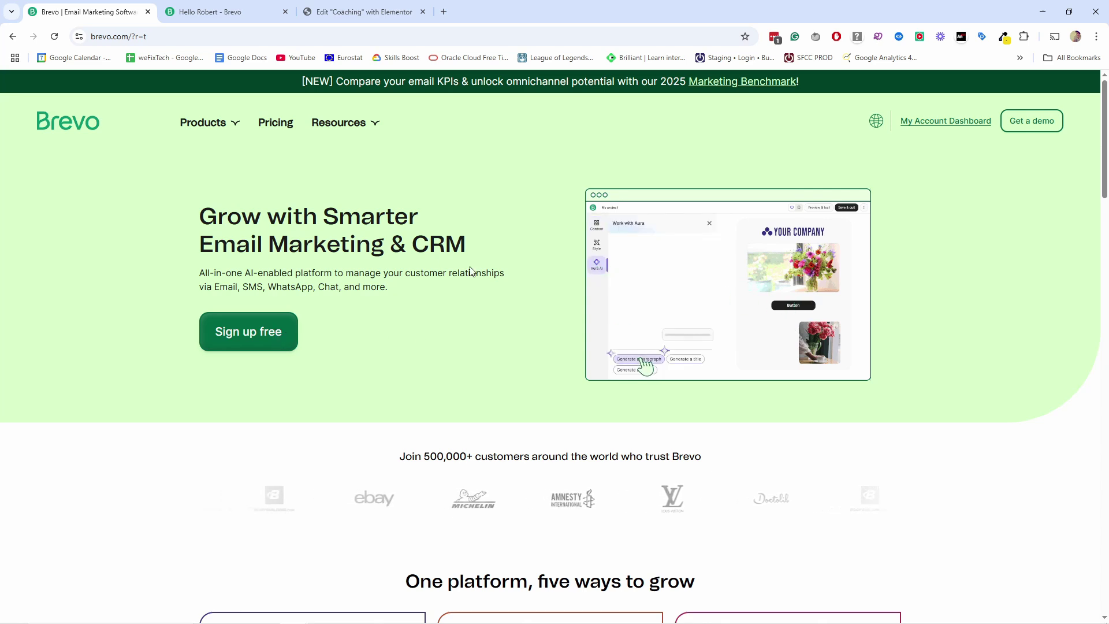
Step: Switch to the Brevo account dashboard tab
left_click(211, 12)
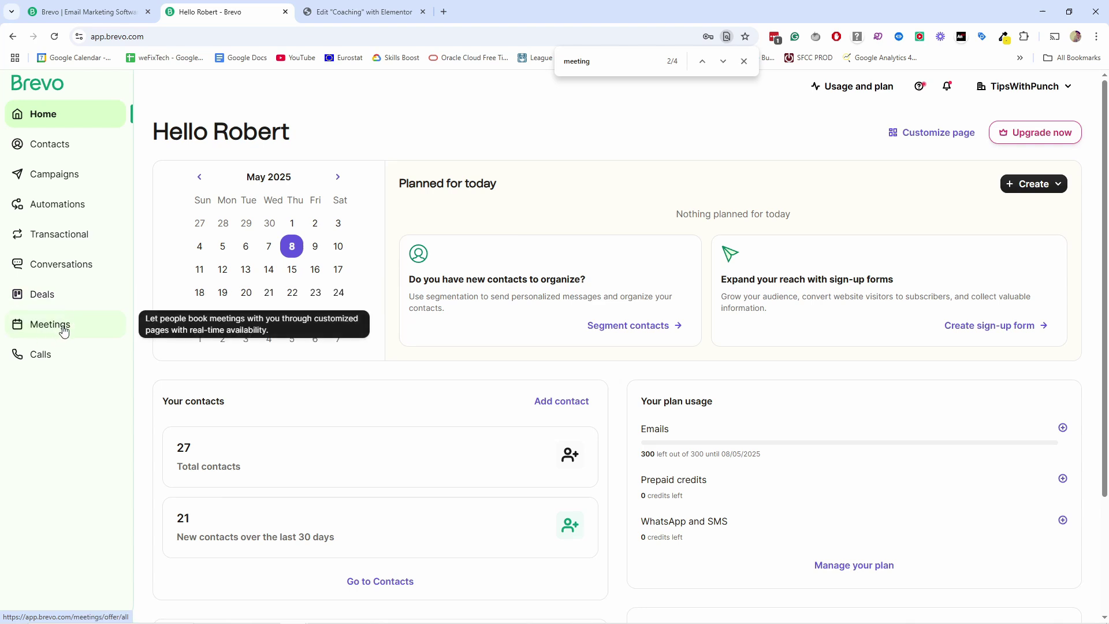
Step: From Meetings, create a new meeting type with one host
left_click(63, 329)
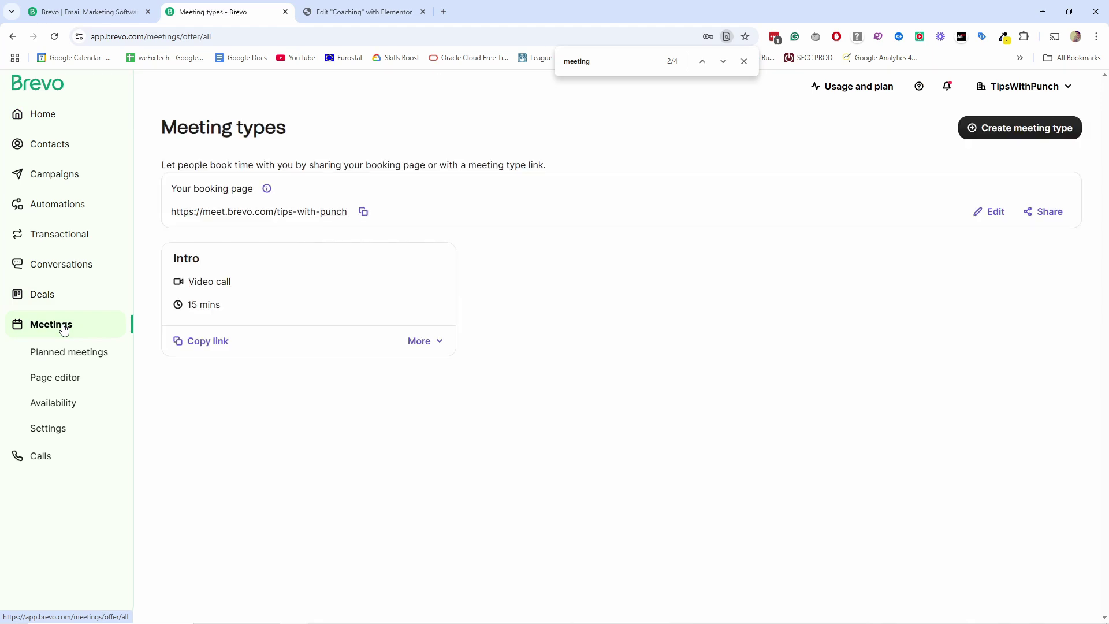
left_click(995, 130)
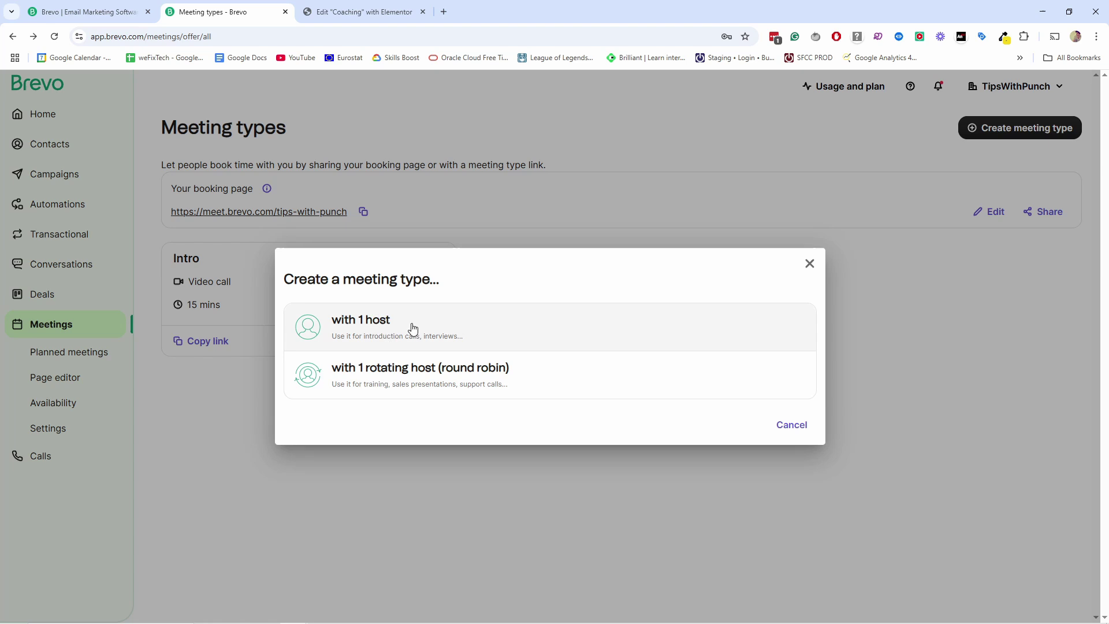
left_click(390, 331)
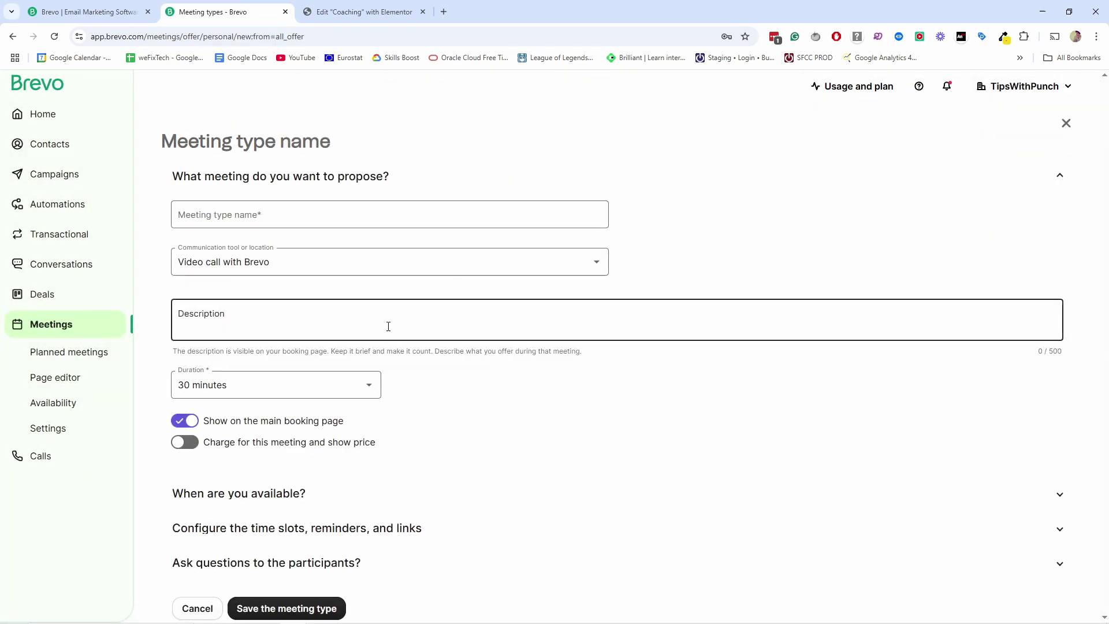
Step: Name the meeting type 'Website Clinic Express - 30 mins'
left_click(248, 221)
type("Website Clinic Express - 30 mins")
left_click(209, 234)
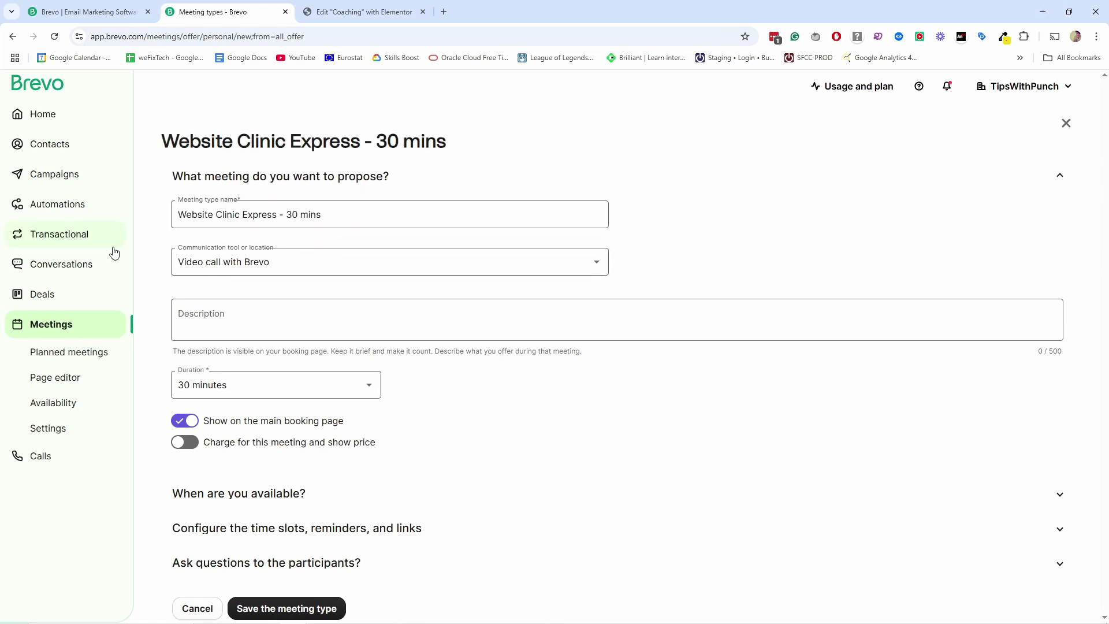
left_click_drag(288, 214, 321, 214)
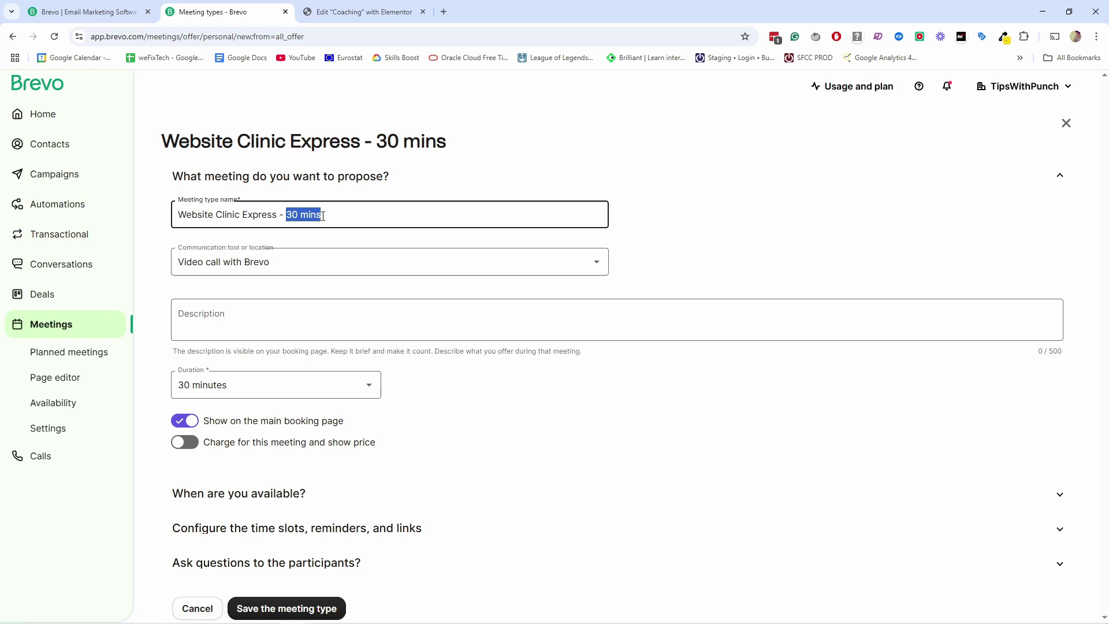
Step: Use a video call with an external tool, linking to punchsalad.com
left_click(248, 263)
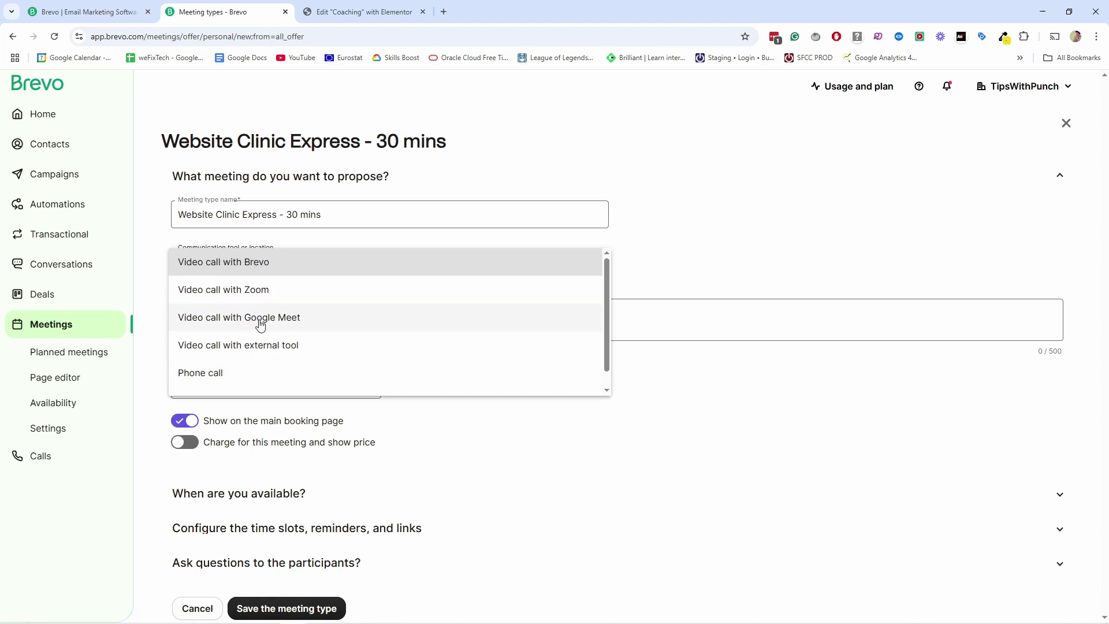
left_click(230, 347)
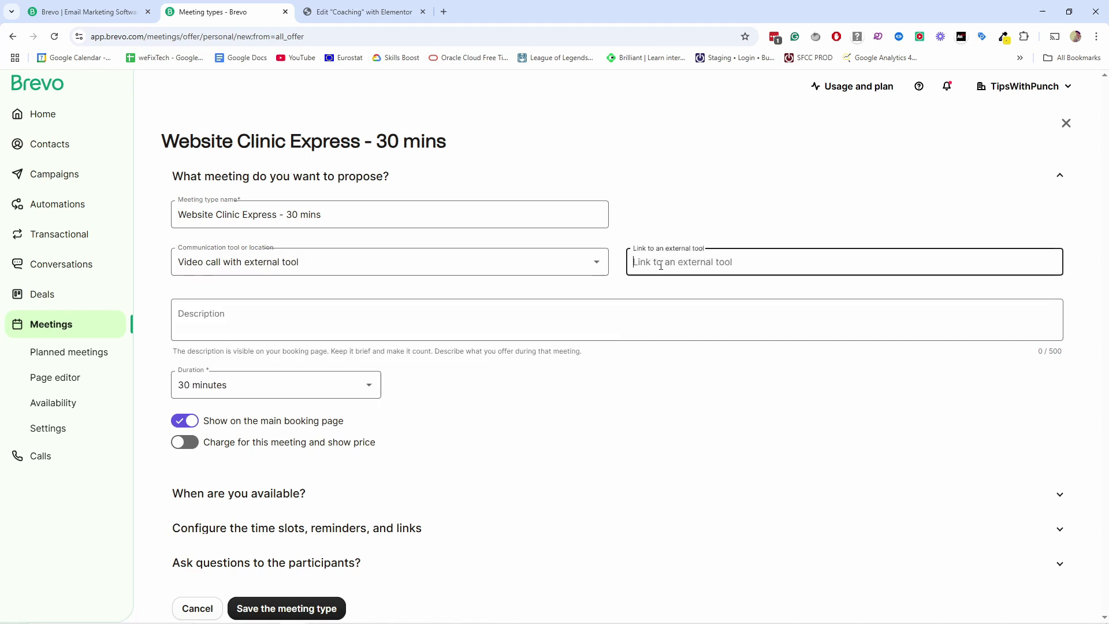
left_click(213, 254)
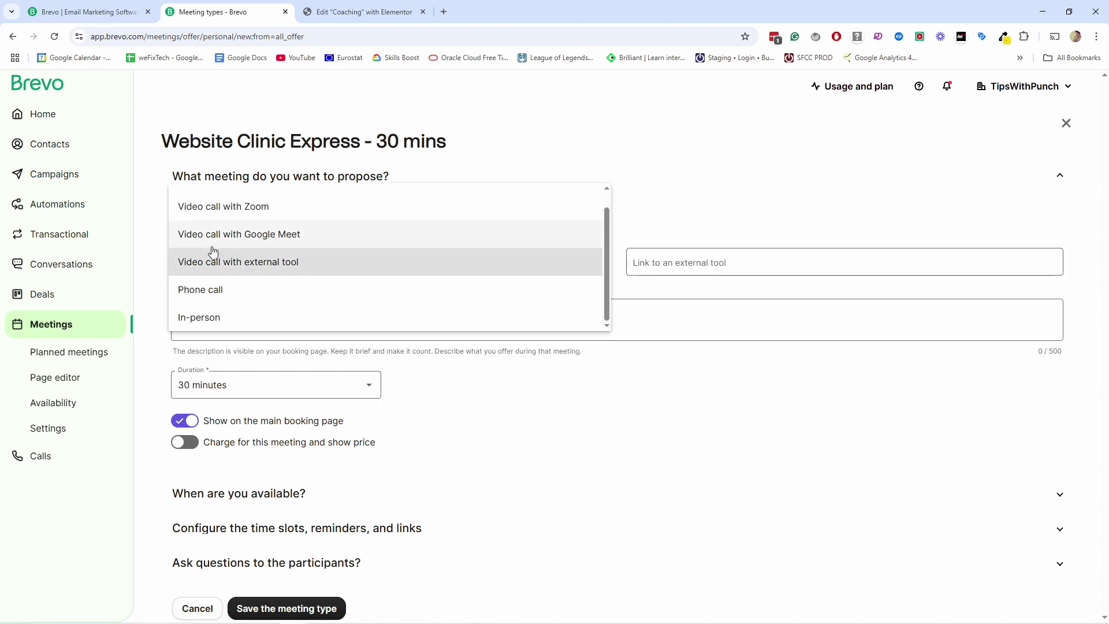
left_click(249, 238)
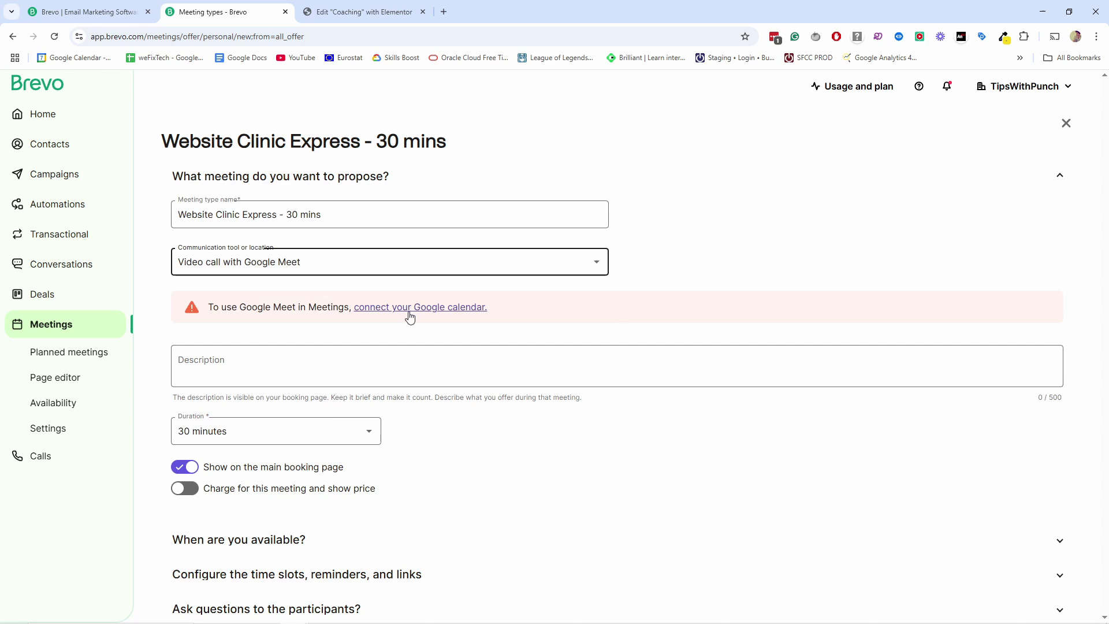
left_click(312, 262)
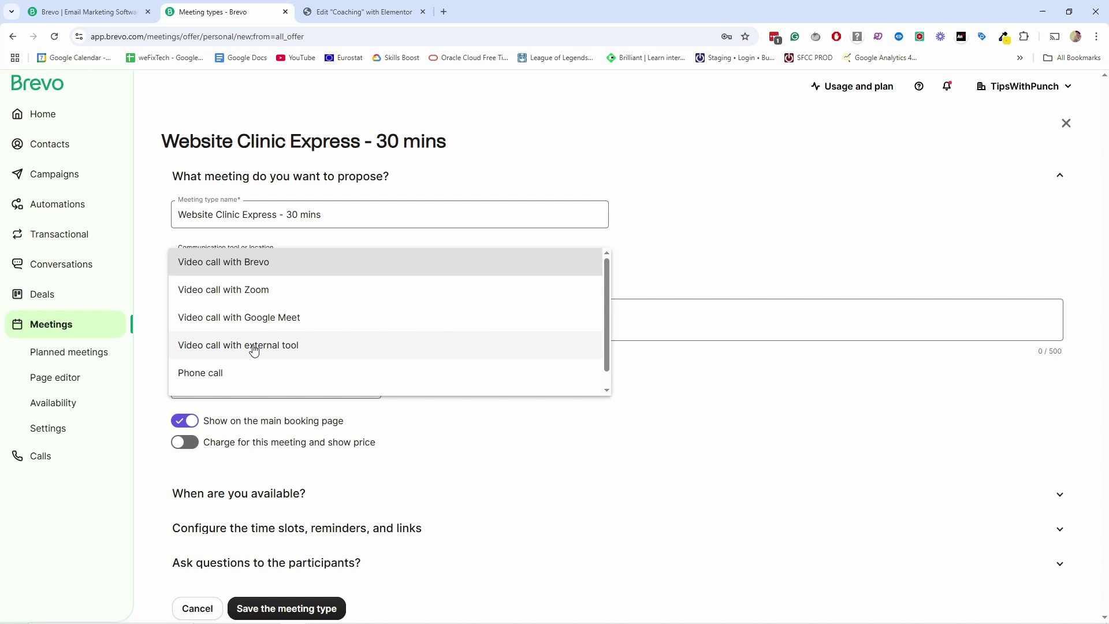
left_click(254, 345)
left_click(684, 262)
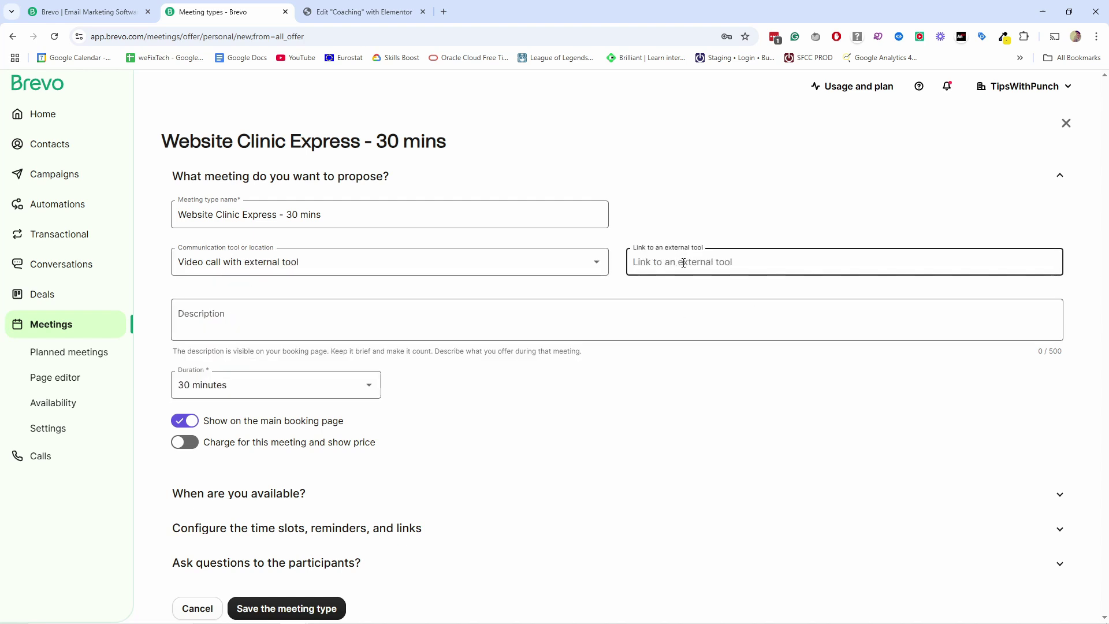
type("https://punchsalad.com/")
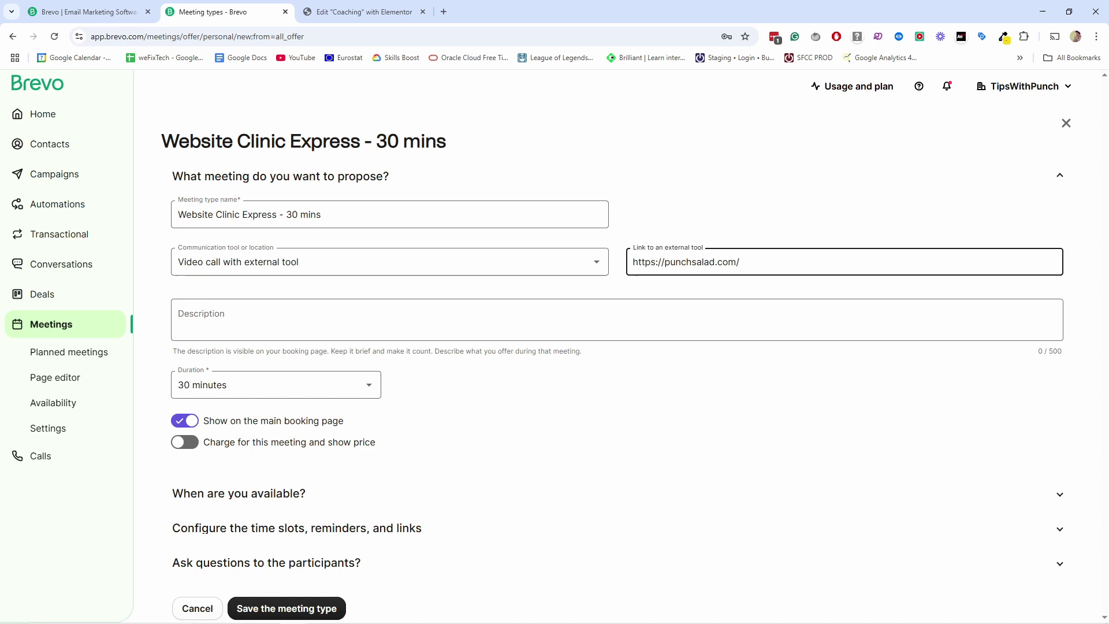
key("alt+Tab")
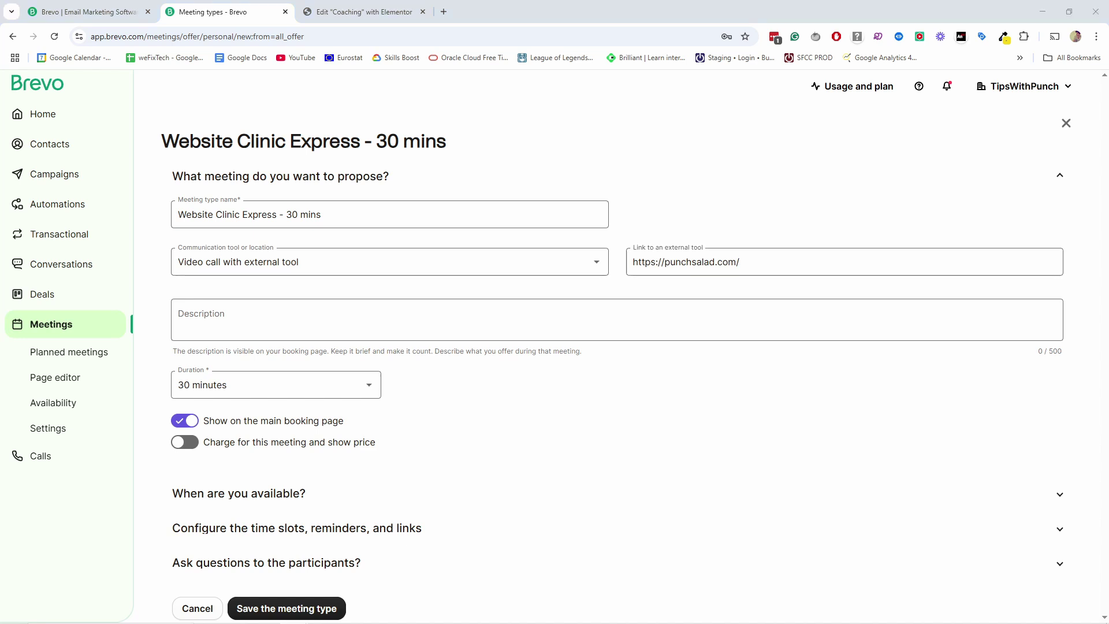
Step: Add the meeting description and keep the duration at 30 minutes
left_click(185, 319)
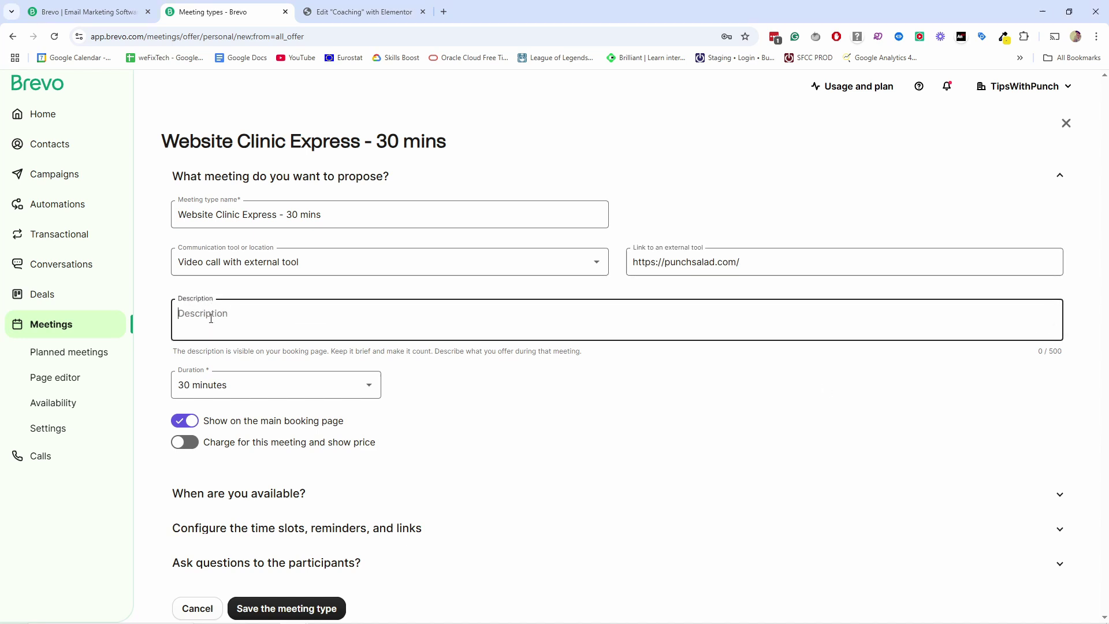
type("Need quick help or advice with a specific area on your website? Then this call is perfect for you!")
left_click(216, 388)
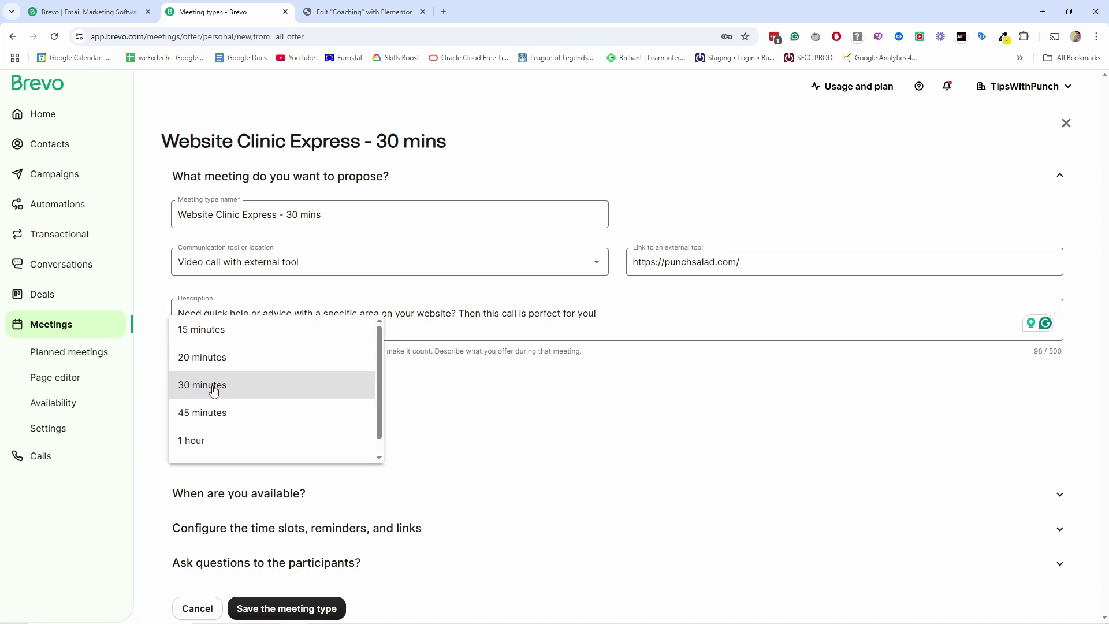
left_click(209, 386)
scroll(272, 385, "down", 1)
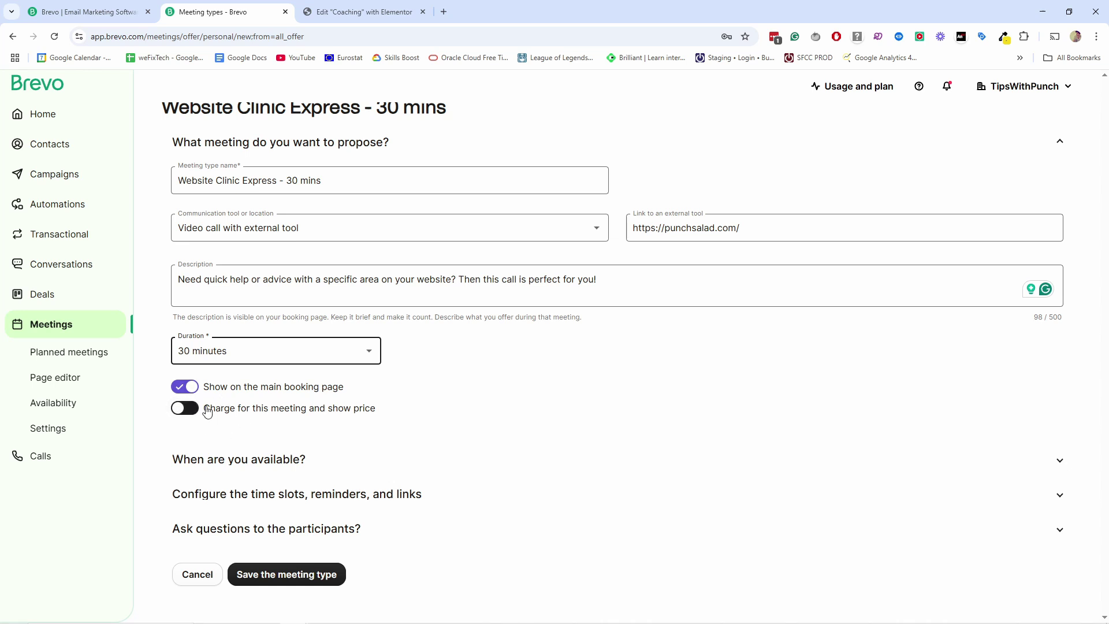
Step: Switch to custom availability and end Monday's first window at 11:00 AM
left_click(236, 459)
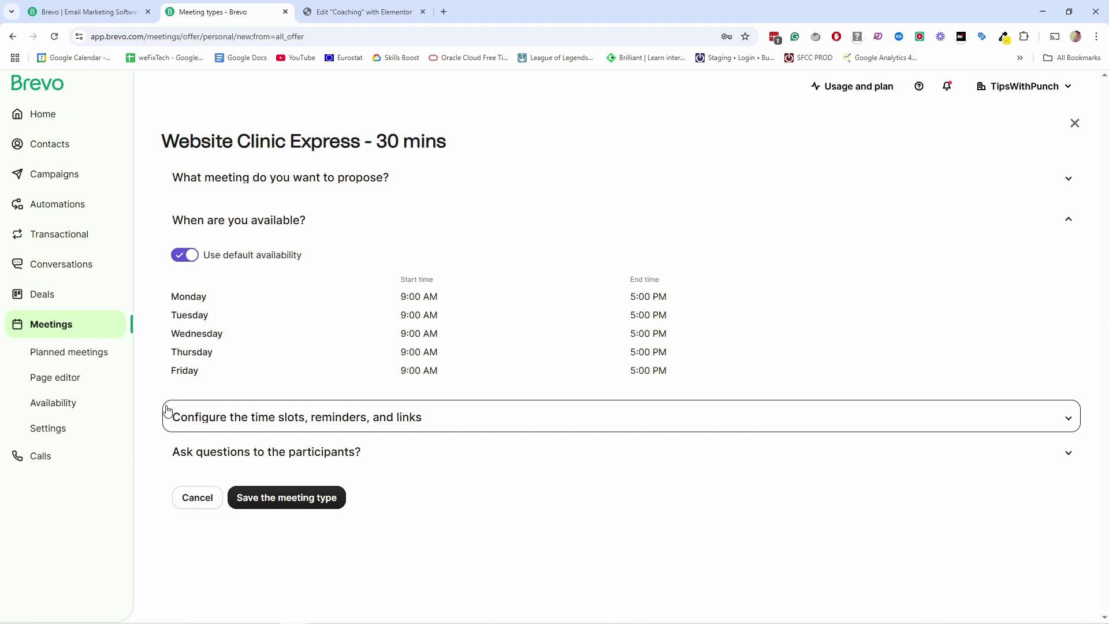
left_click(186, 254)
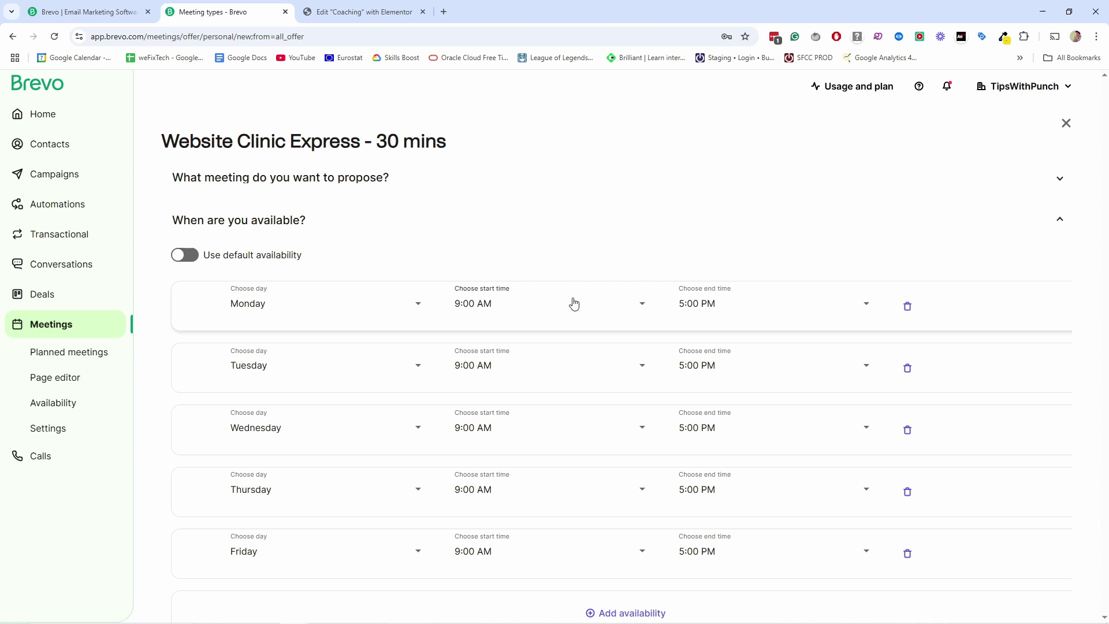
scroll(484, 289, "down", 3)
scroll(482, 266, "up", 2)
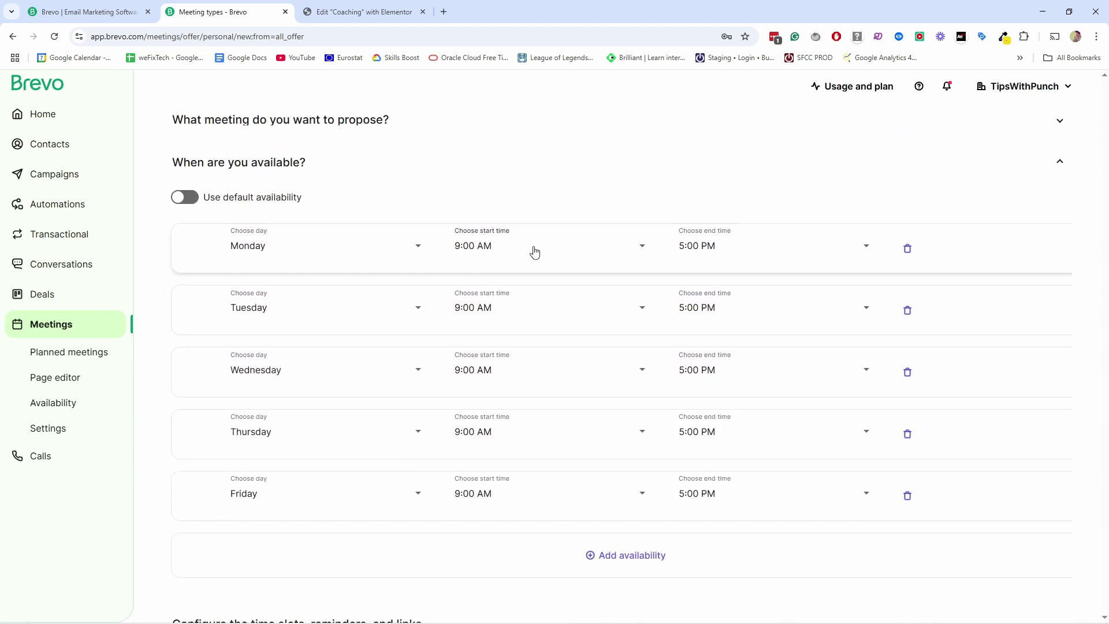
left_click(692, 243)
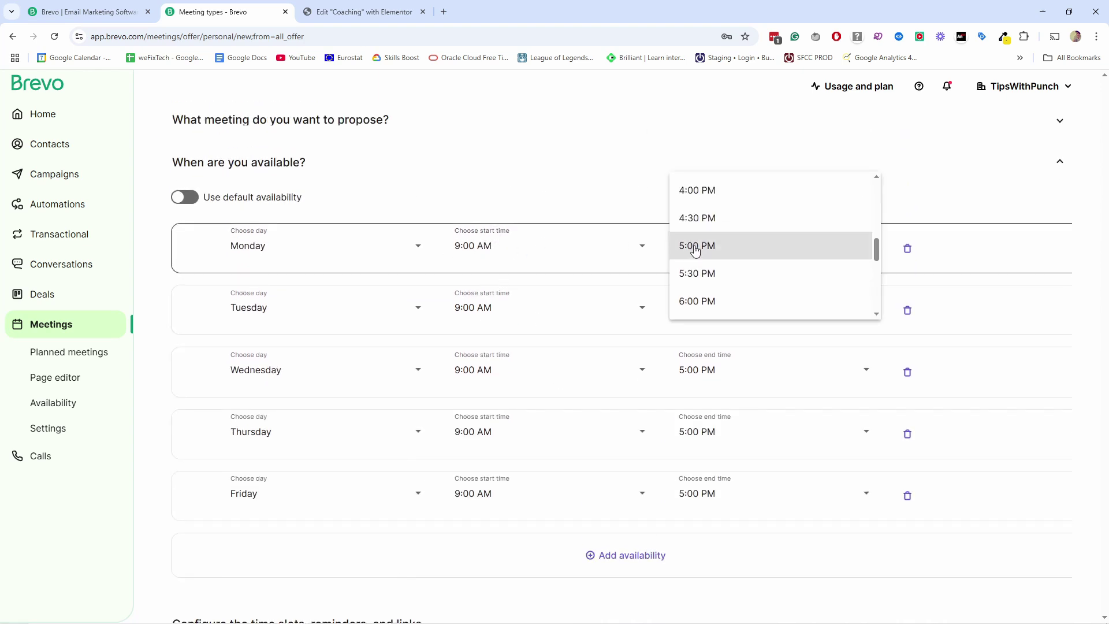
scroll(727, 230, "up", 6)
scroll(727, 229, "up", 2)
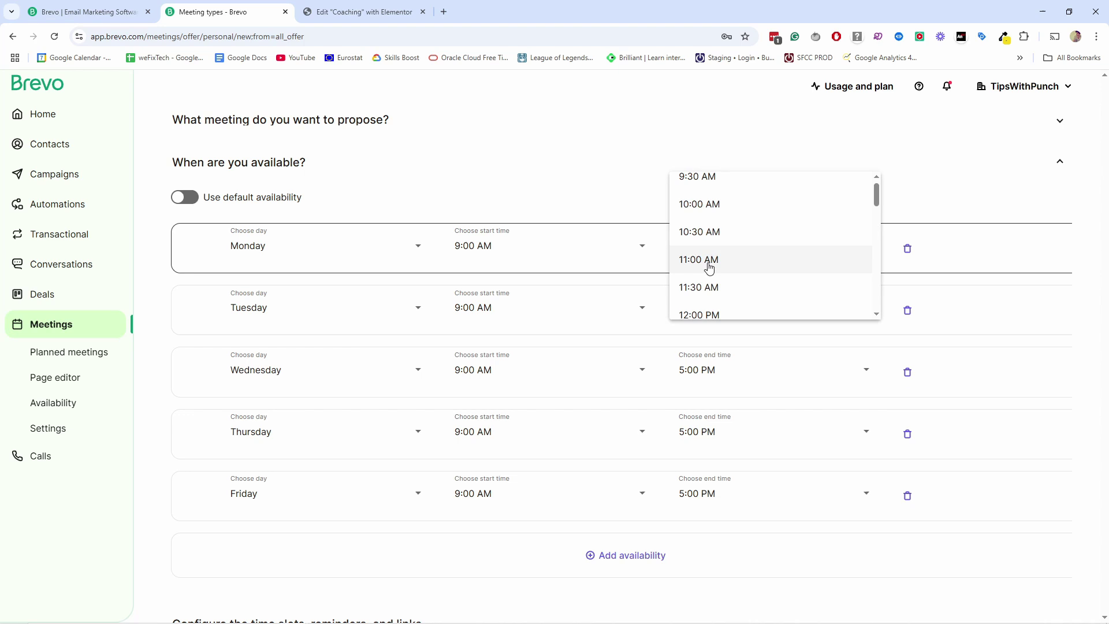
left_click(708, 261)
scroll(497, 297, "down", 2)
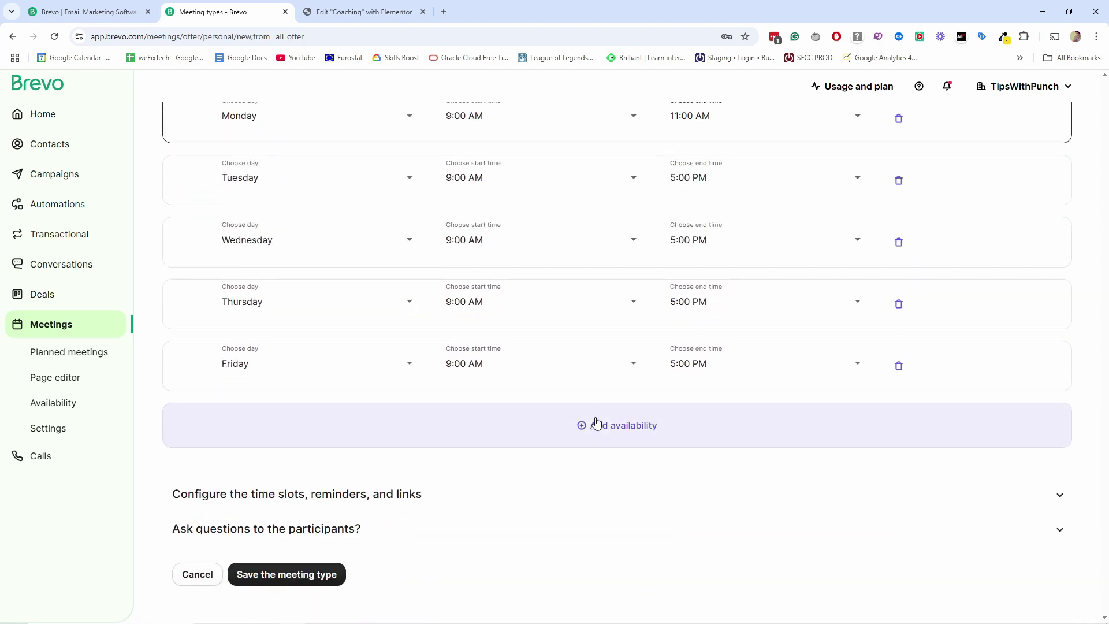
Step: Add a second Monday availability window from 2:00 PM to 4:00 PM
left_click(594, 423)
left_click(242, 427)
scroll(260, 376, "up", 2)
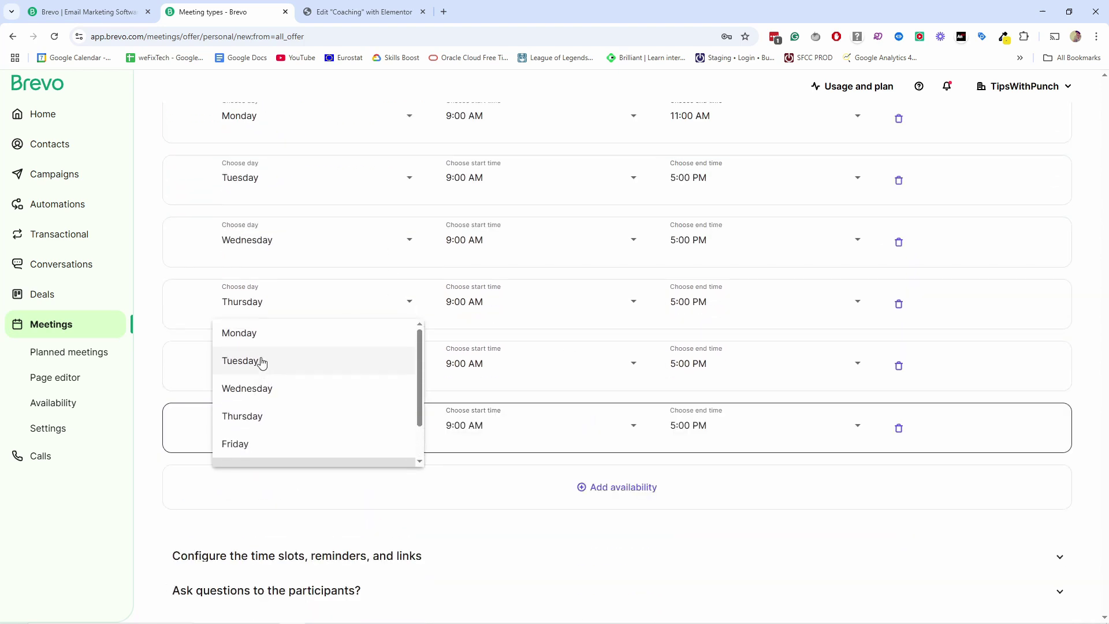
left_click(243, 337)
scroll(443, 300, "down", 1)
left_click(443, 300)
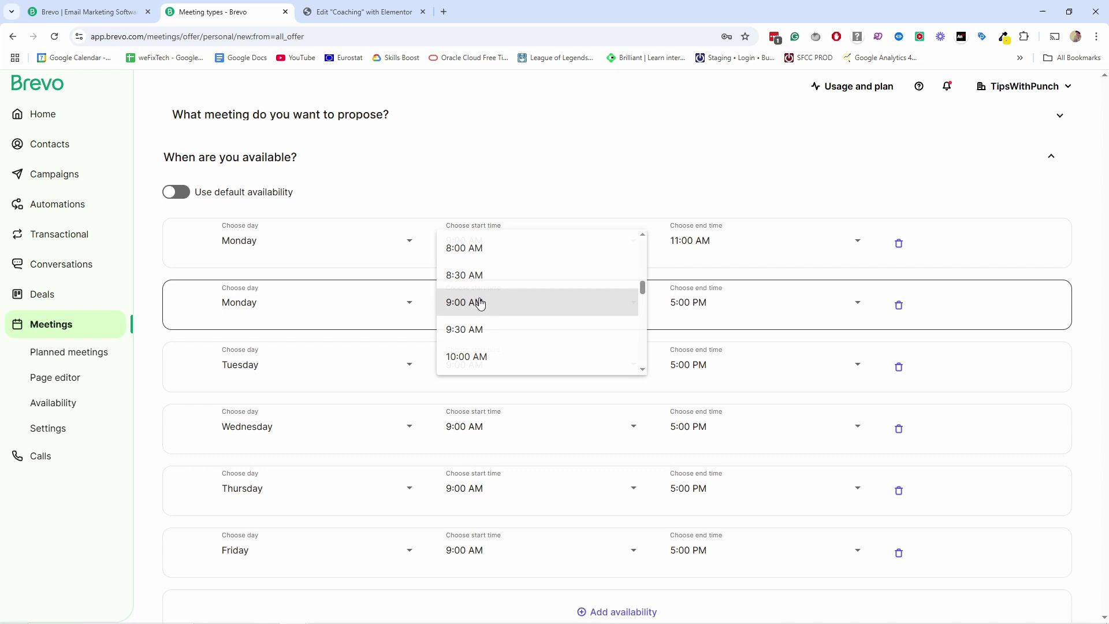
scroll(488, 315, "down", 5)
left_click(499, 295)
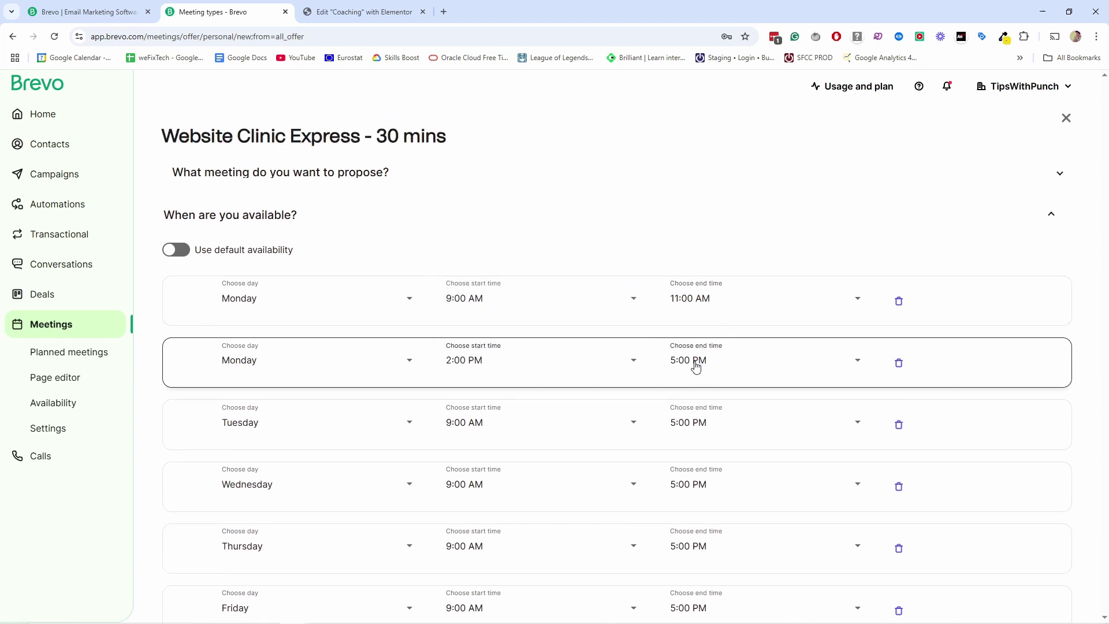
left_click(696, 358)
left_click(695, 317)
scroll(472, 354, "down", 4)
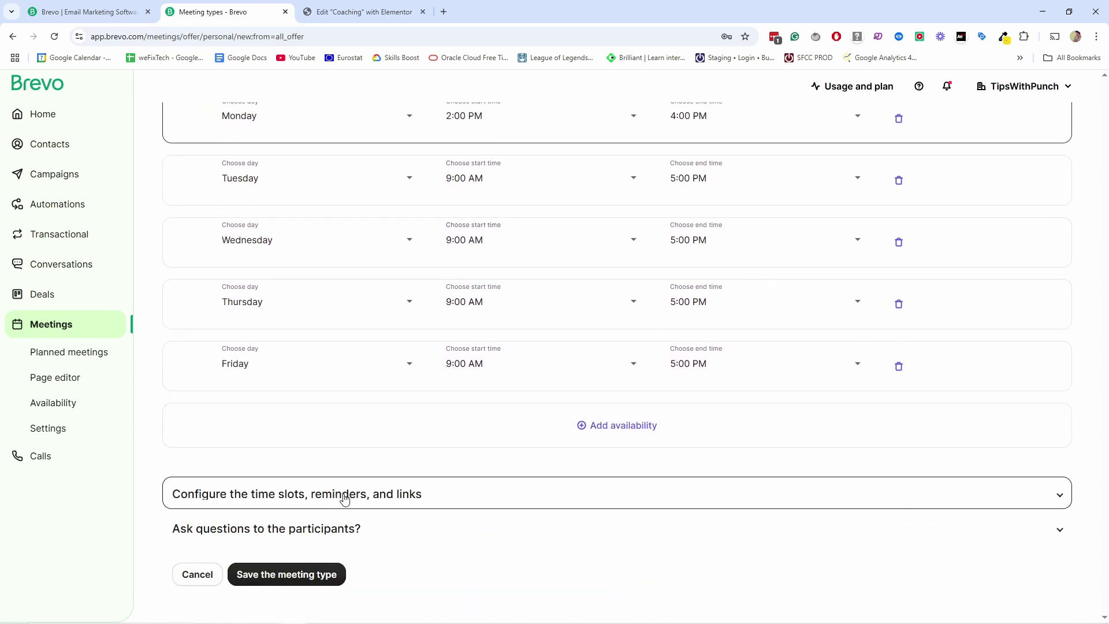
Step: Make time slots start every 30 minutes with a 15-minute break between meetings
left_click(322, 497)
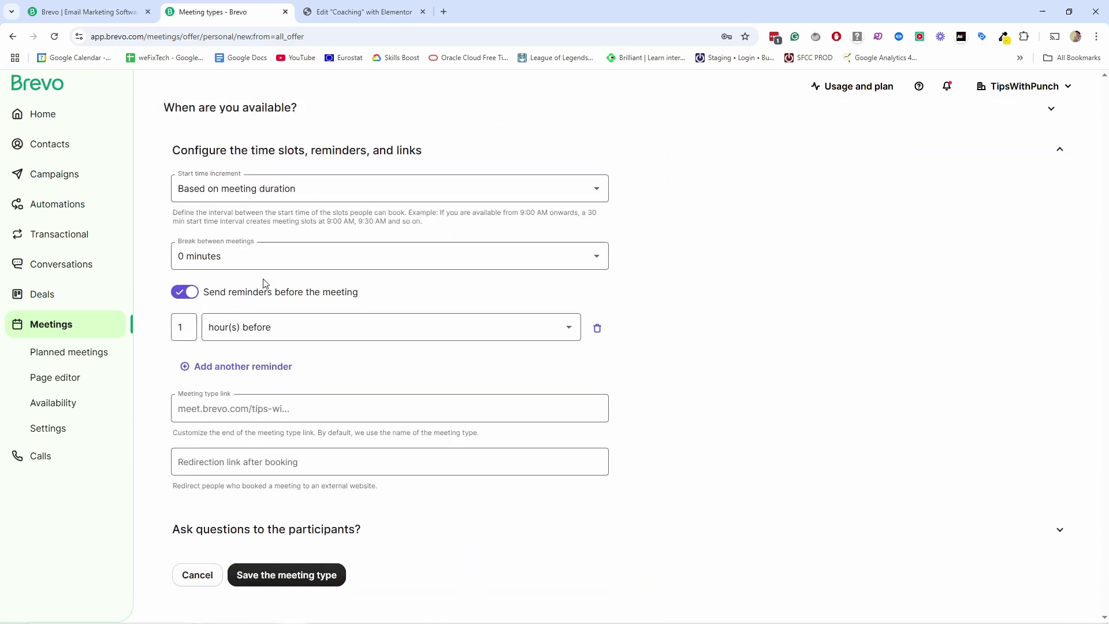
left_click(208, 193)
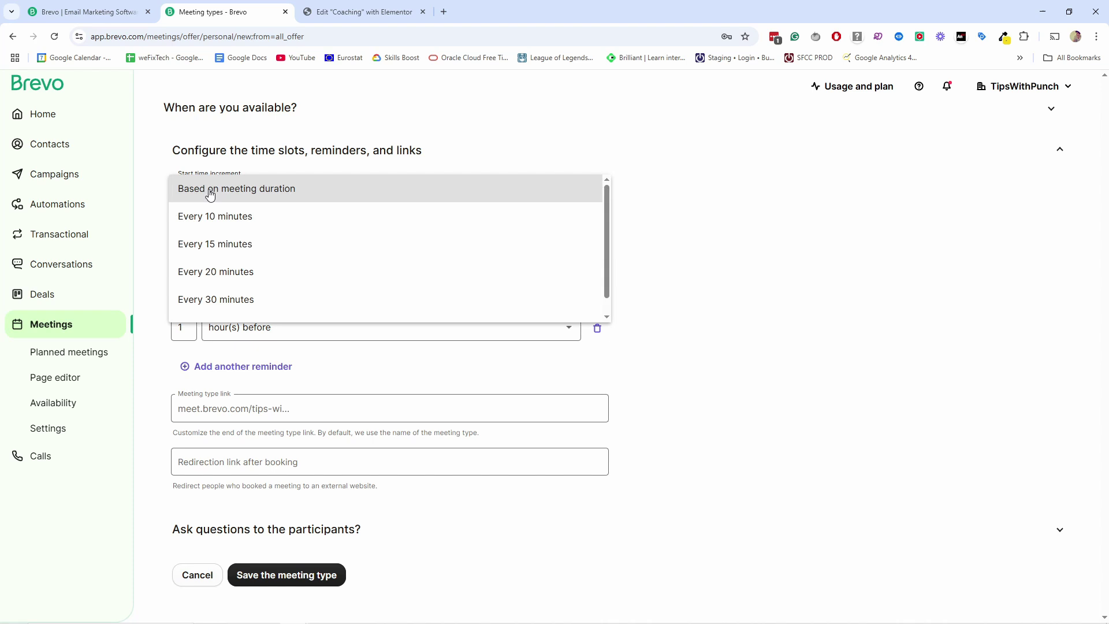
left_click(279, 167)
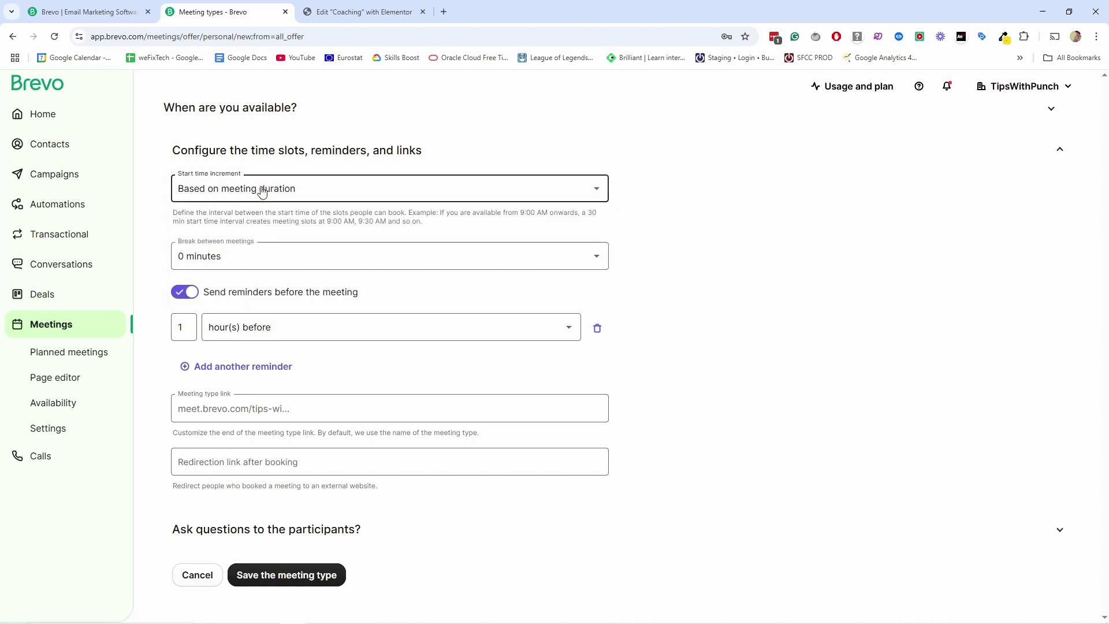
left_click(232, 189)
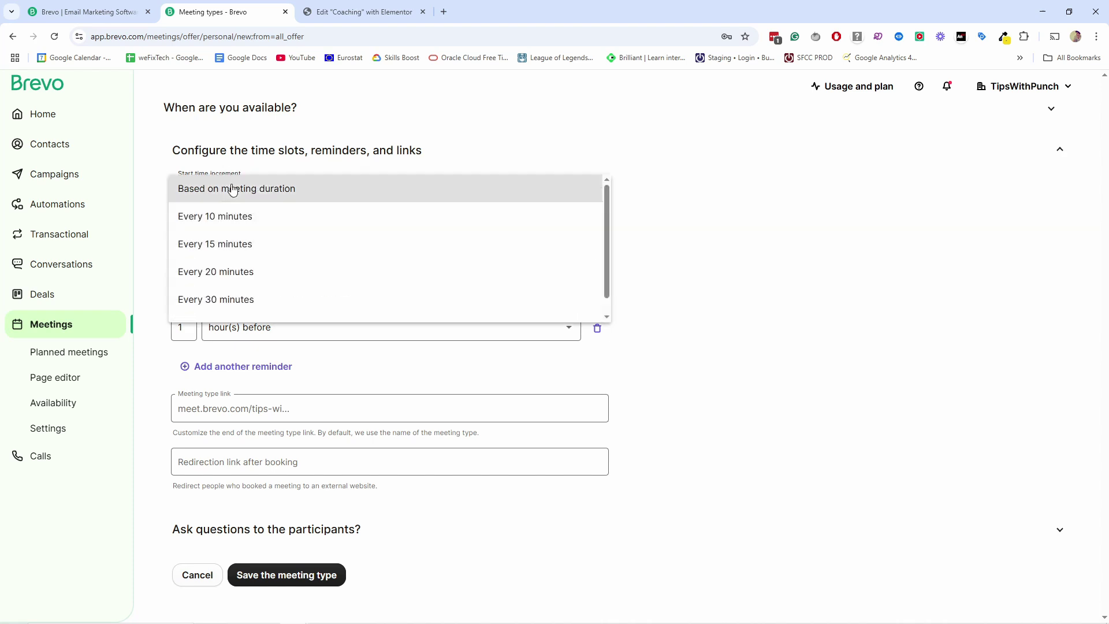
scroll(248, 225, "down", 1)
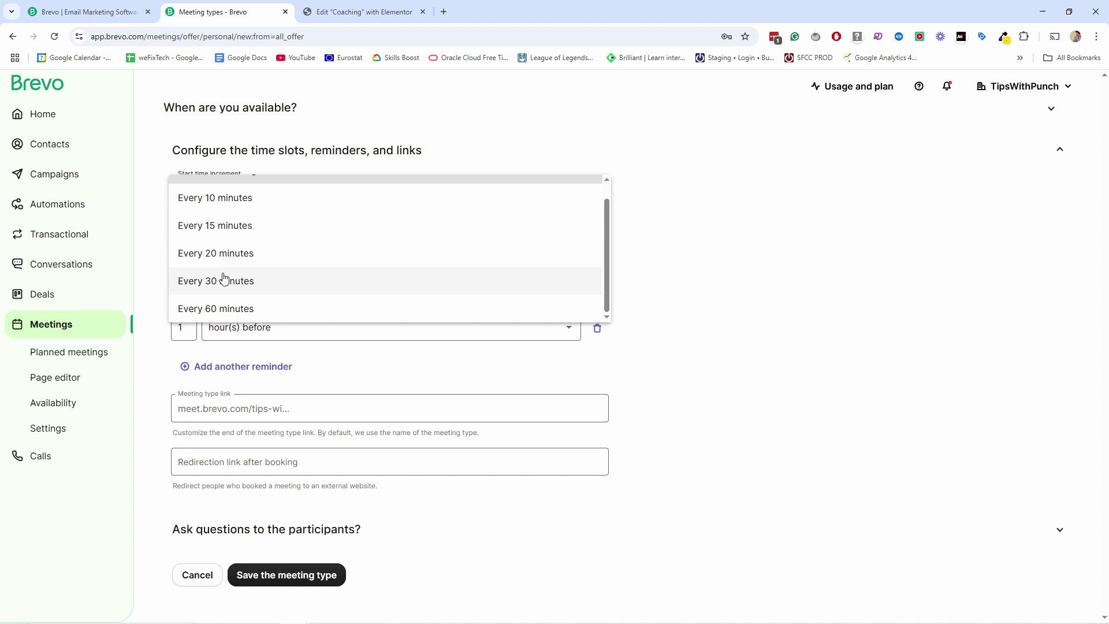
left_click(241, 287)
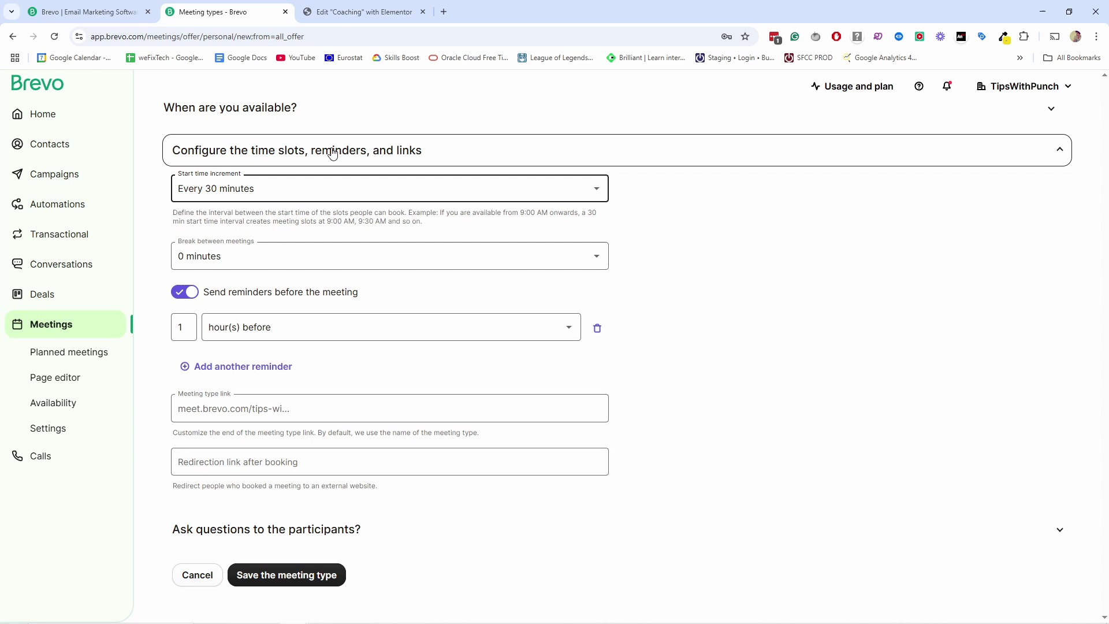
left_click(223, 258)
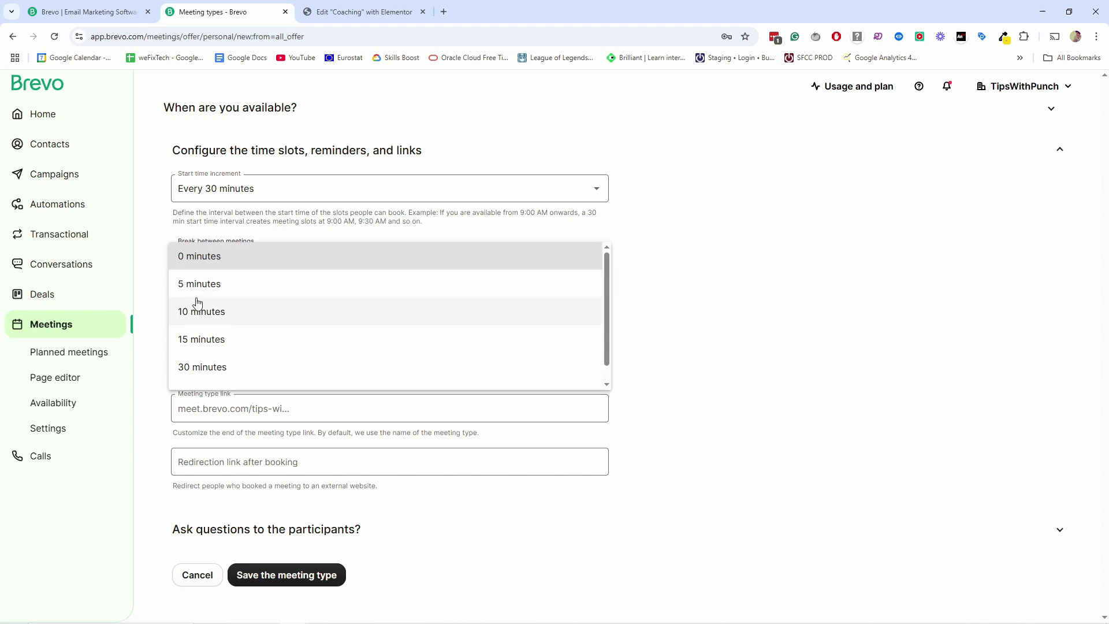
left_click(201, 342)
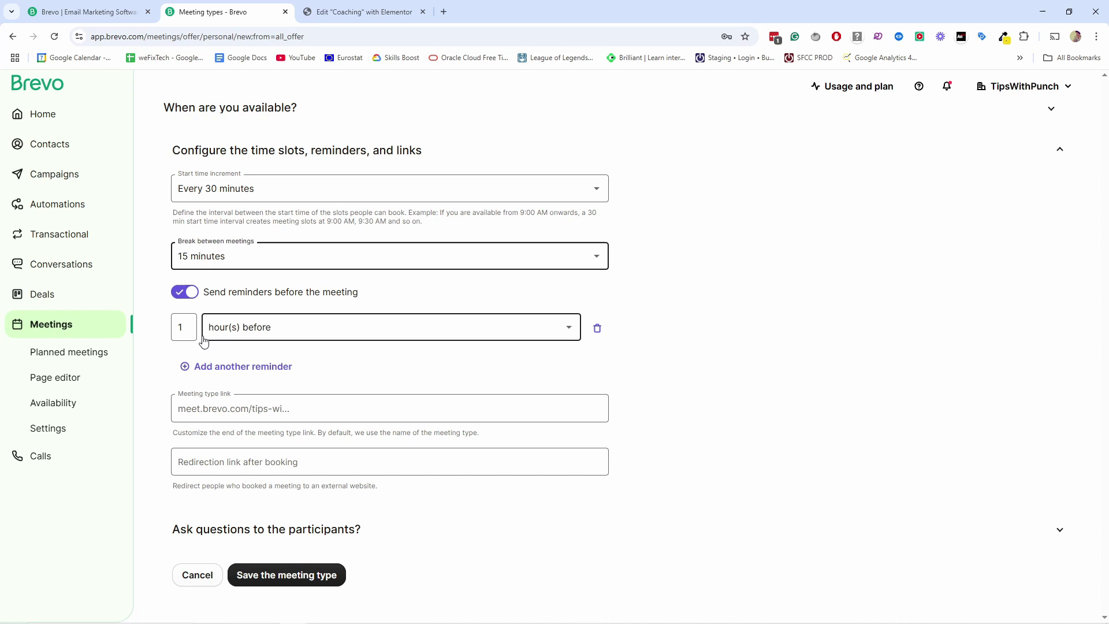
Step: Add a second reminder set to 1 hour before the meeting
left_click(275, 302)
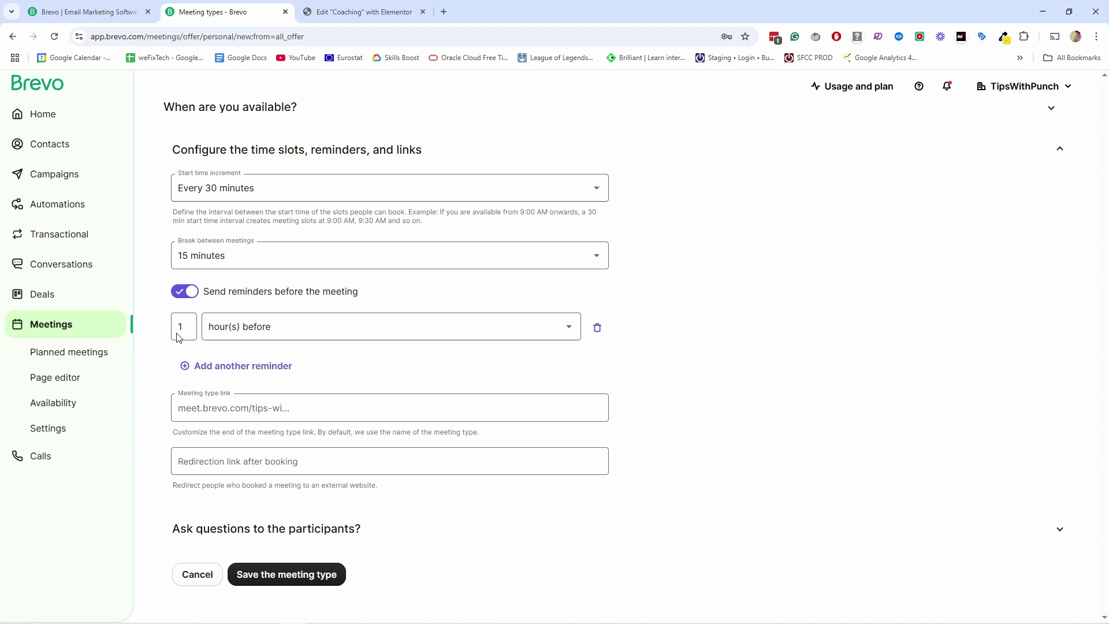
left_click(260, 335)
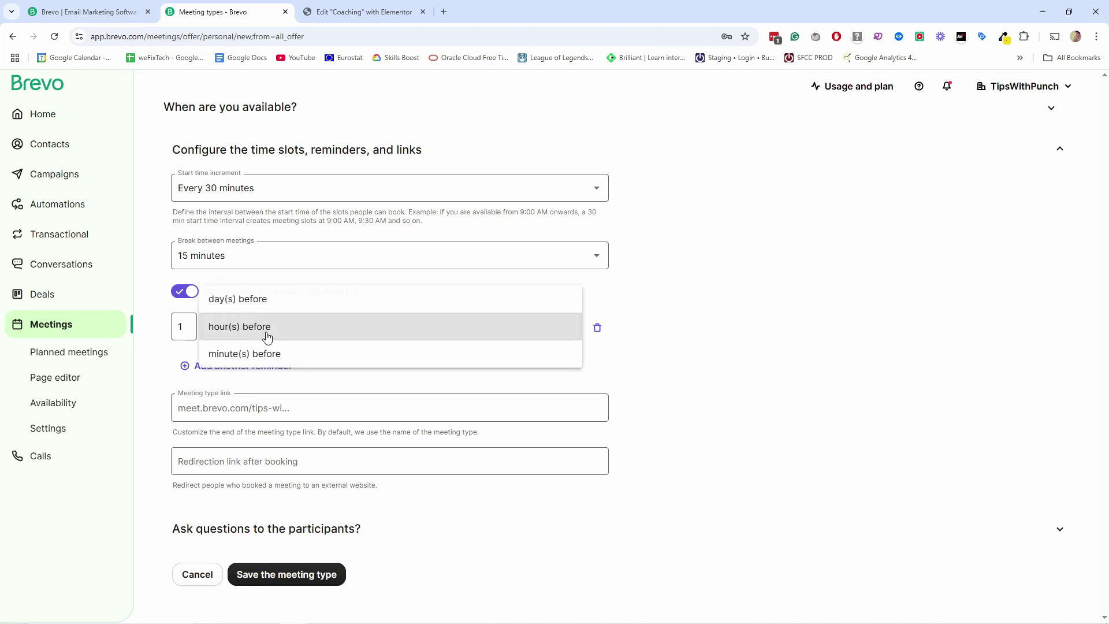
left_click(283, 326)
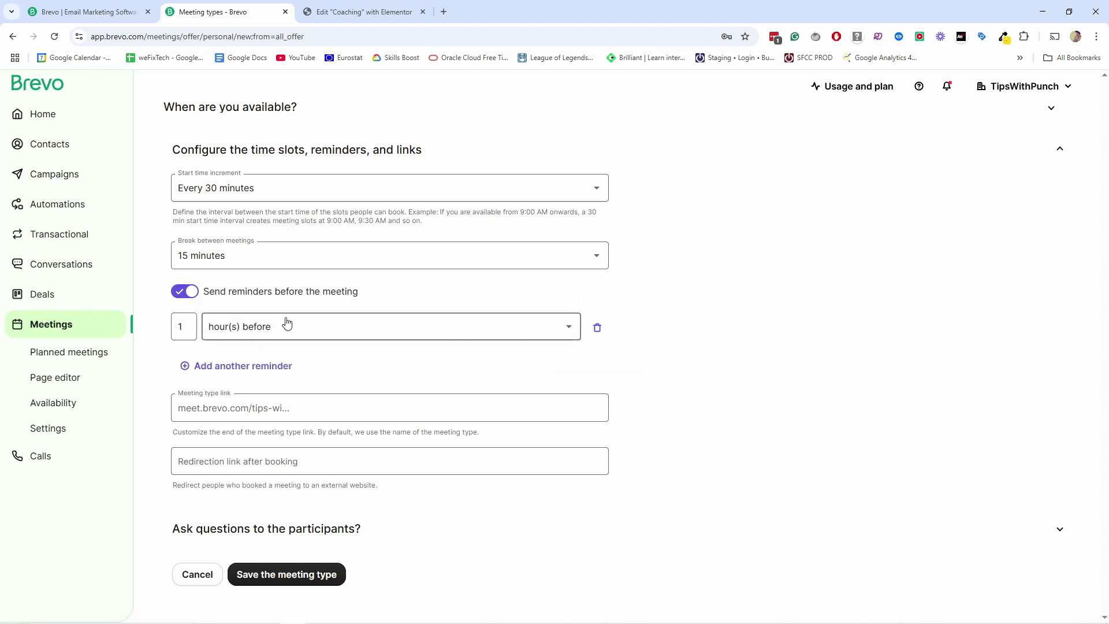
left_click(243, 366)
Step: Set the meeting link ending to website-clinic-express-30-mins
left_click(272, 406)
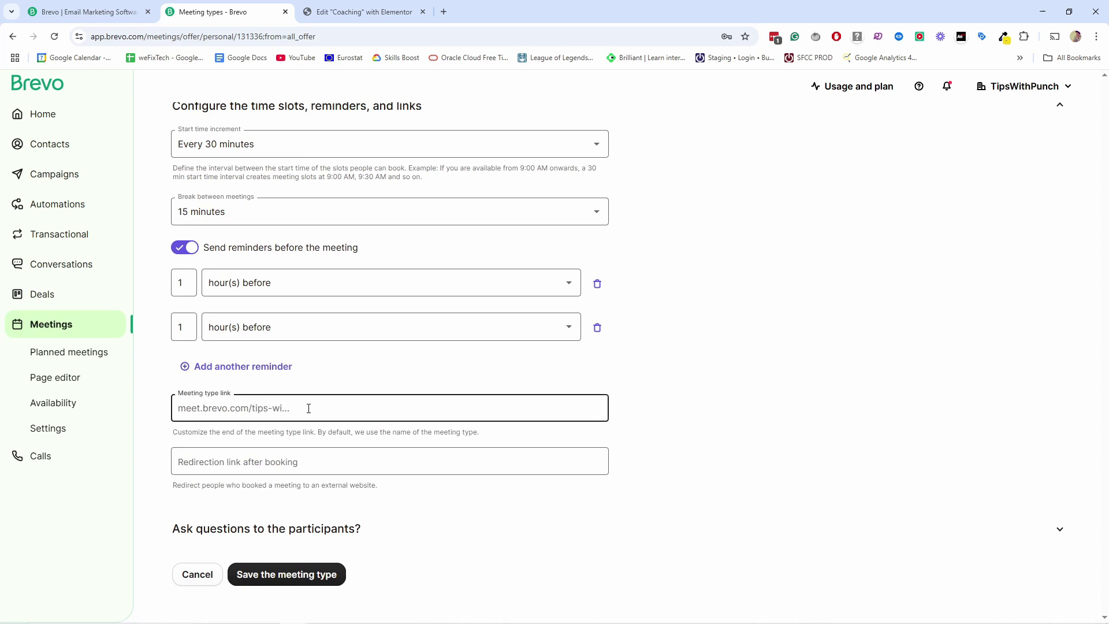
type("website-clinic-express-30-mins")
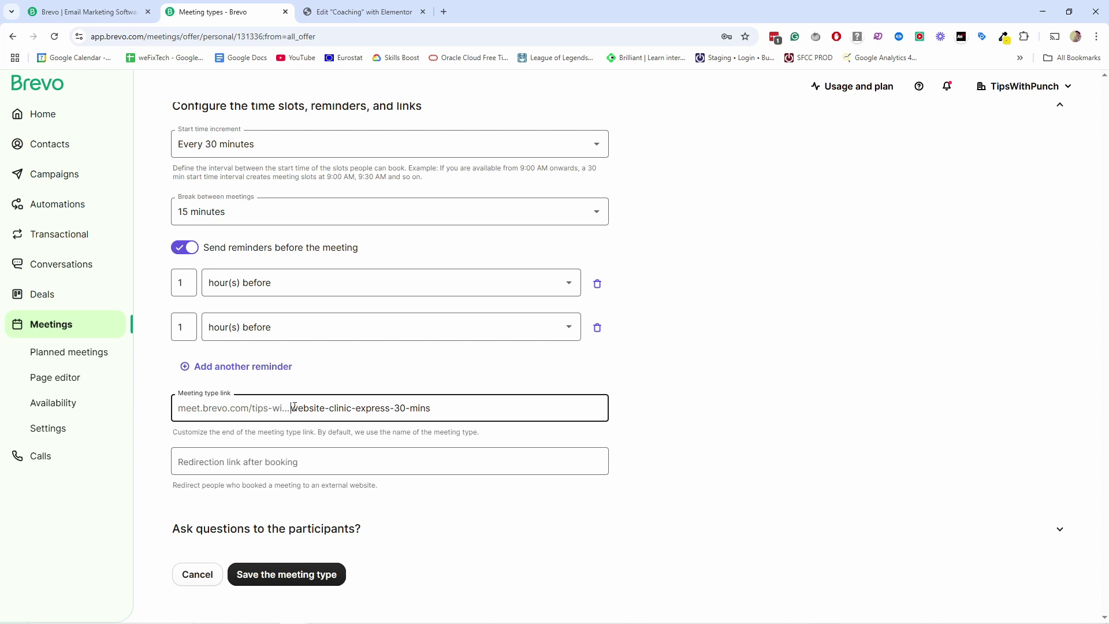
left_click(270, 403)
left_click_drag(391, 408, 554, 404)
key("BackSpace")
key("ctrl+z")
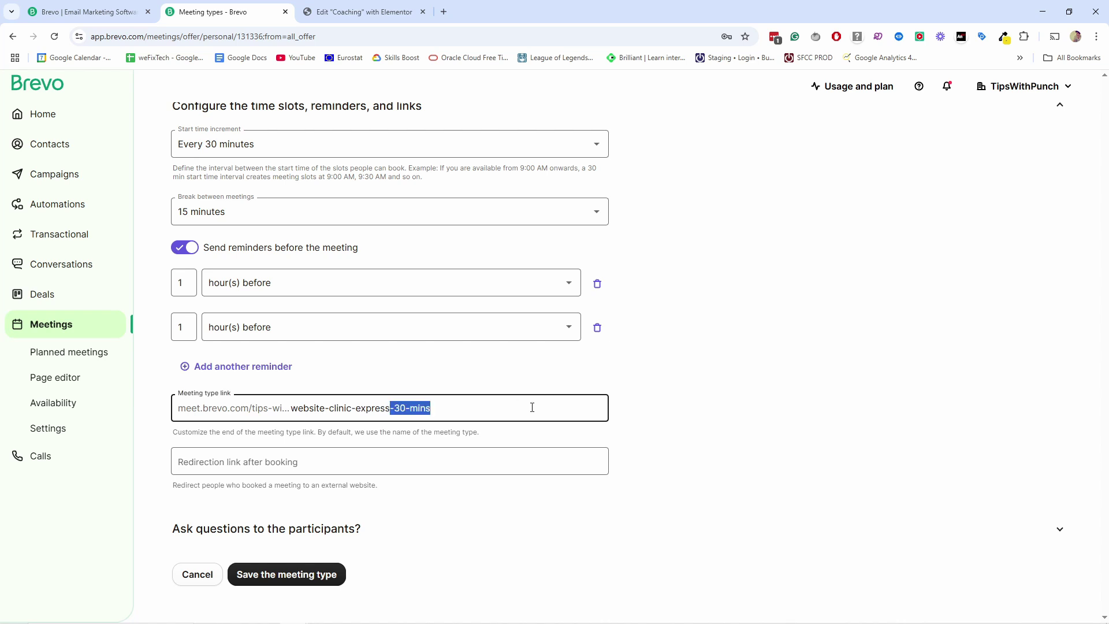
Step: Redirect participants to punchsalad.com/thankyou after booking
left_click(215, 459)
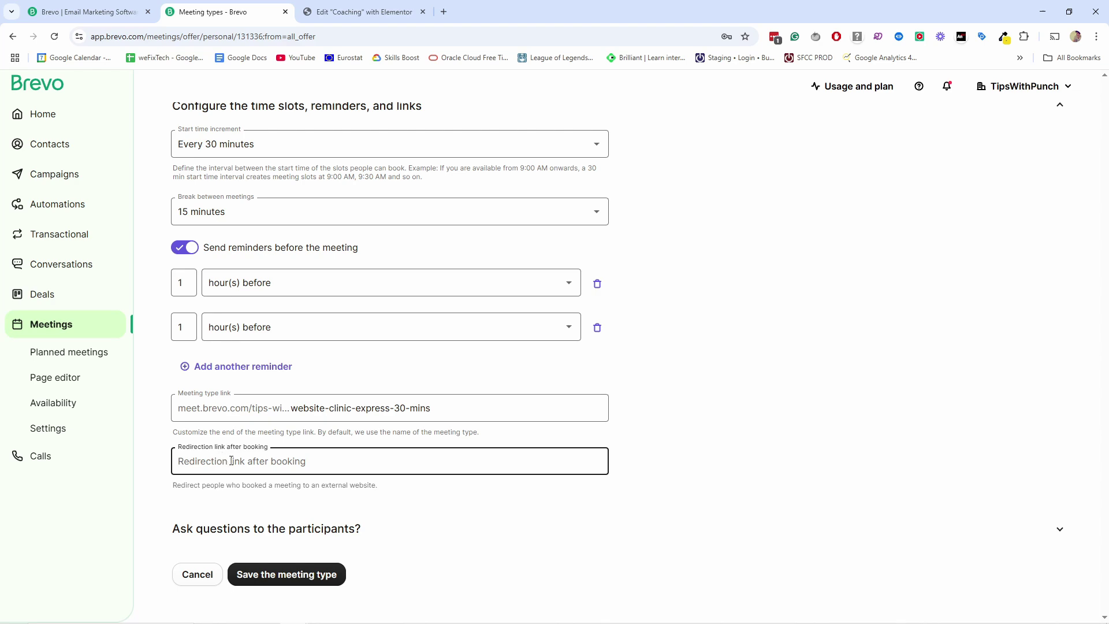
scroll(480, 252, "up", 3)
scroll(577, 260, "down", 3)
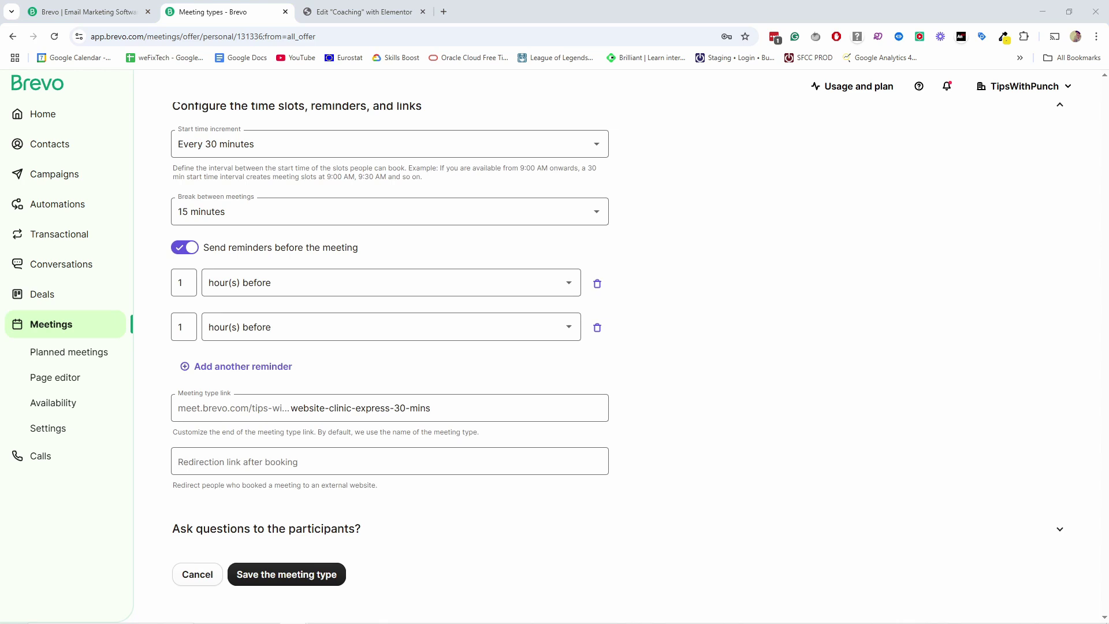
left_click(191, 457)
type("punchsalad.com")
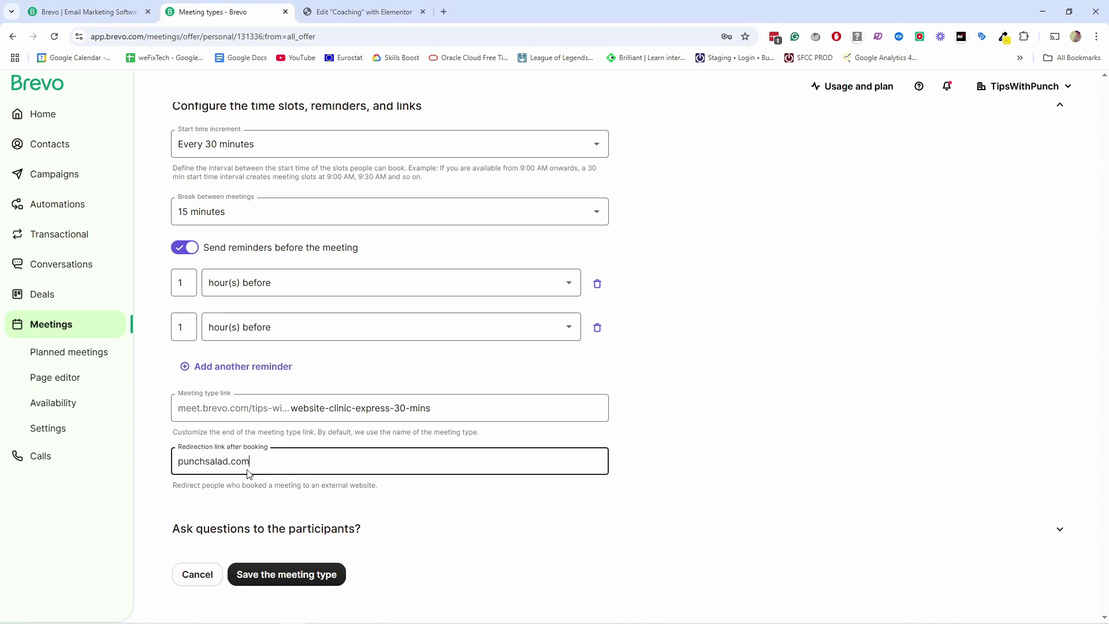
type("thankyou")
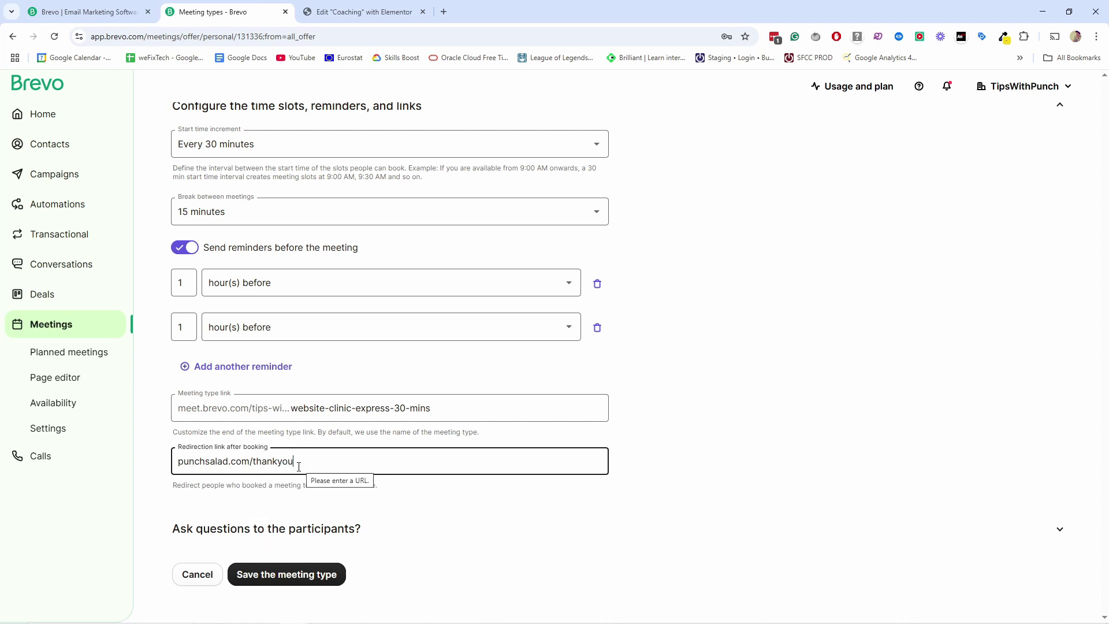
Step: Add required questions on the call's main goal and the website URL, then save
left_click(261, 528)
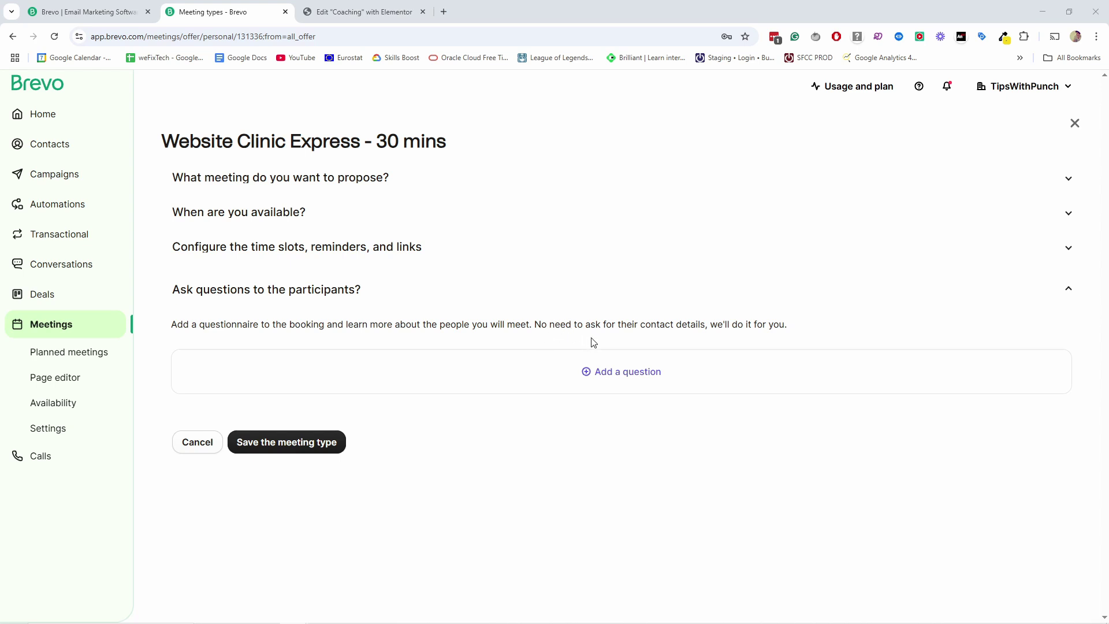
left_click(589, 381)
left_click(296, 365)
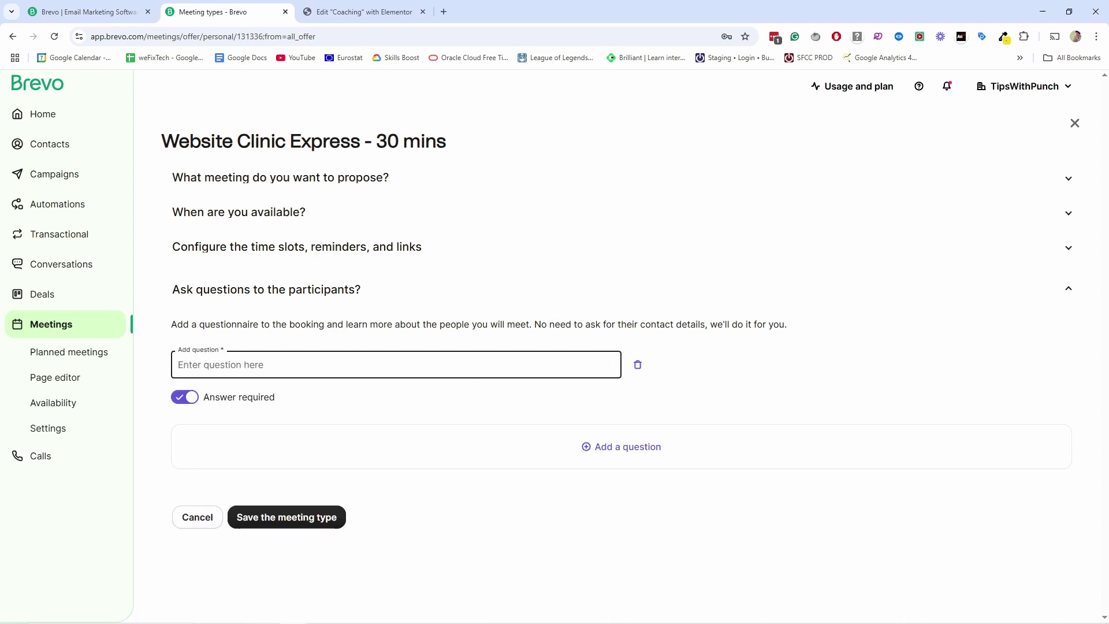
type("What's the one main thing you'd like to get out of this call?")
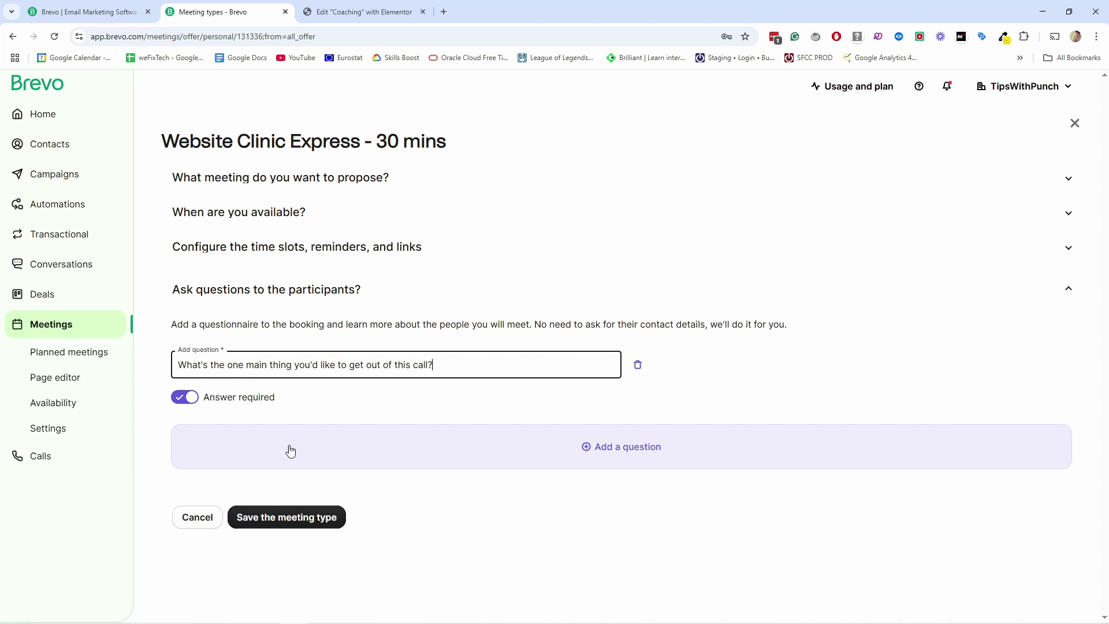
left_click(598, 447)
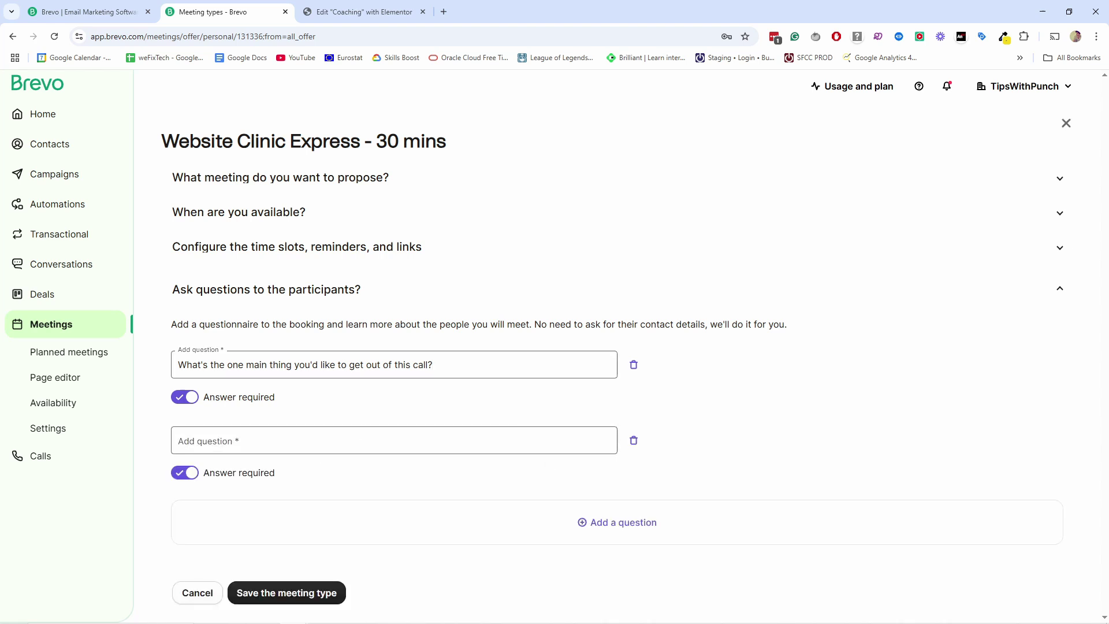
left_click(211, 441)
type("What's your website URL?")
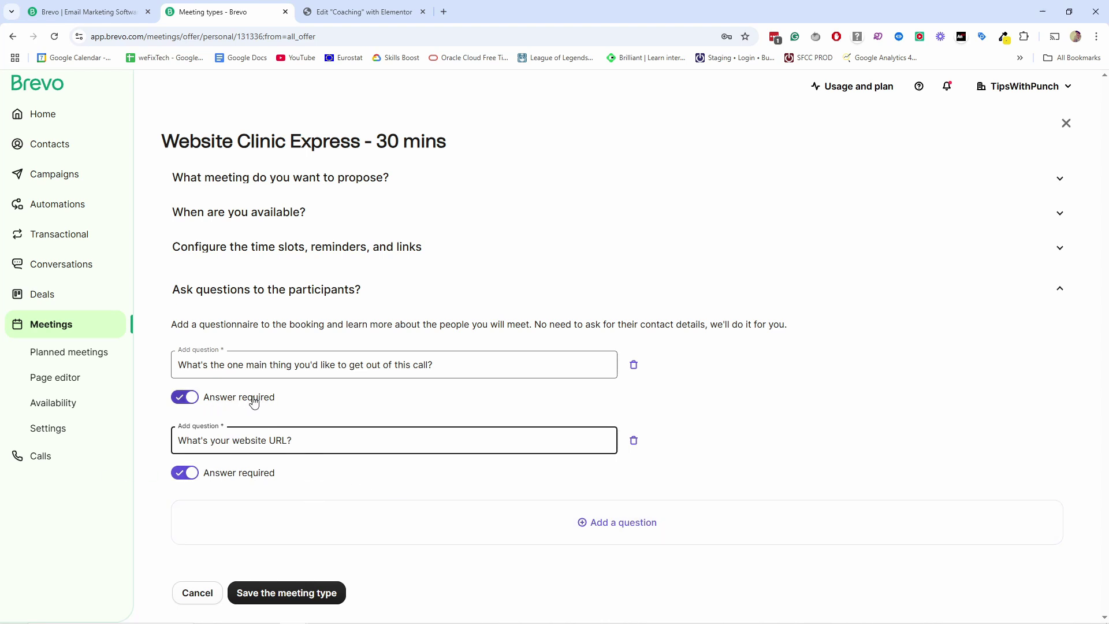
scroll(323, 404, "down", 1)
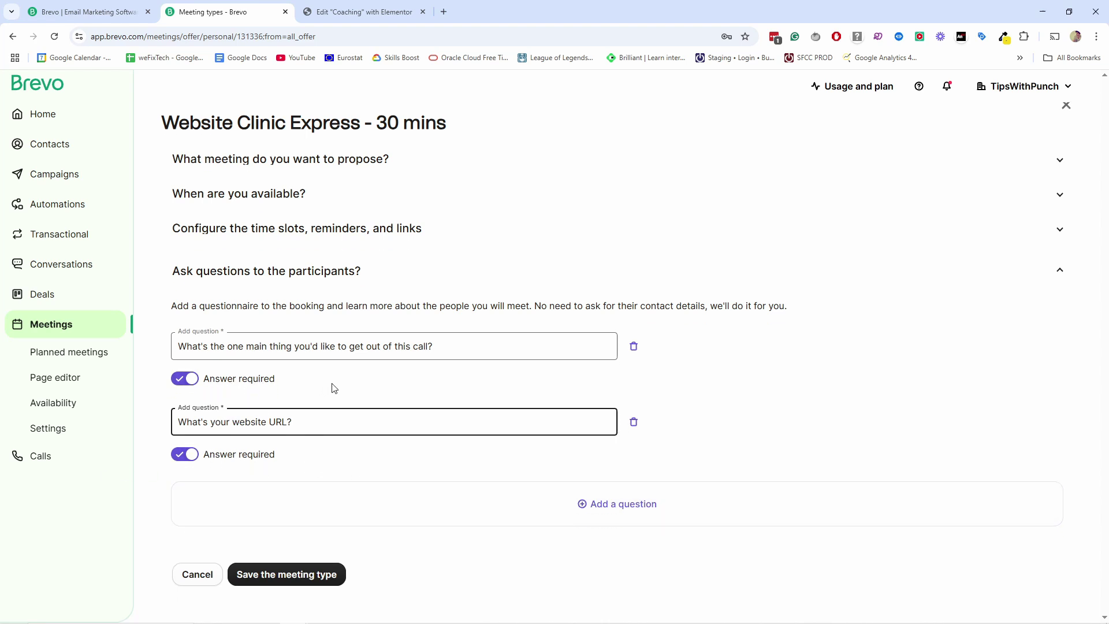
left_click(276, 579)
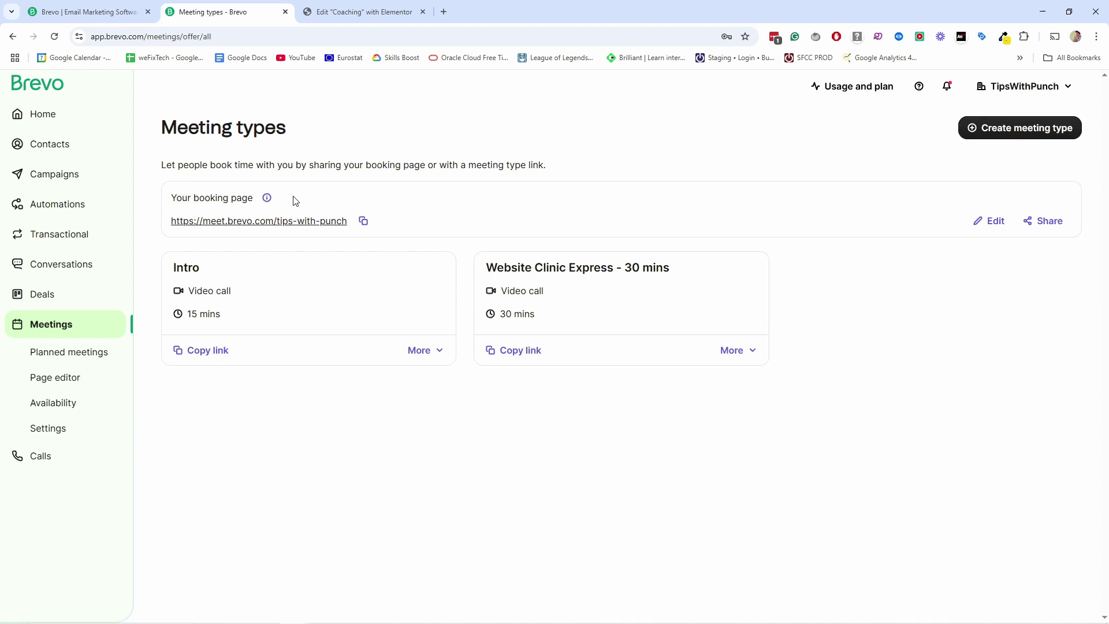
Step: Copy the Website Clinic Express booking link and load it in a new tab
left_click(515, 349)
left_click(442, 13)
key("ctrl+v")
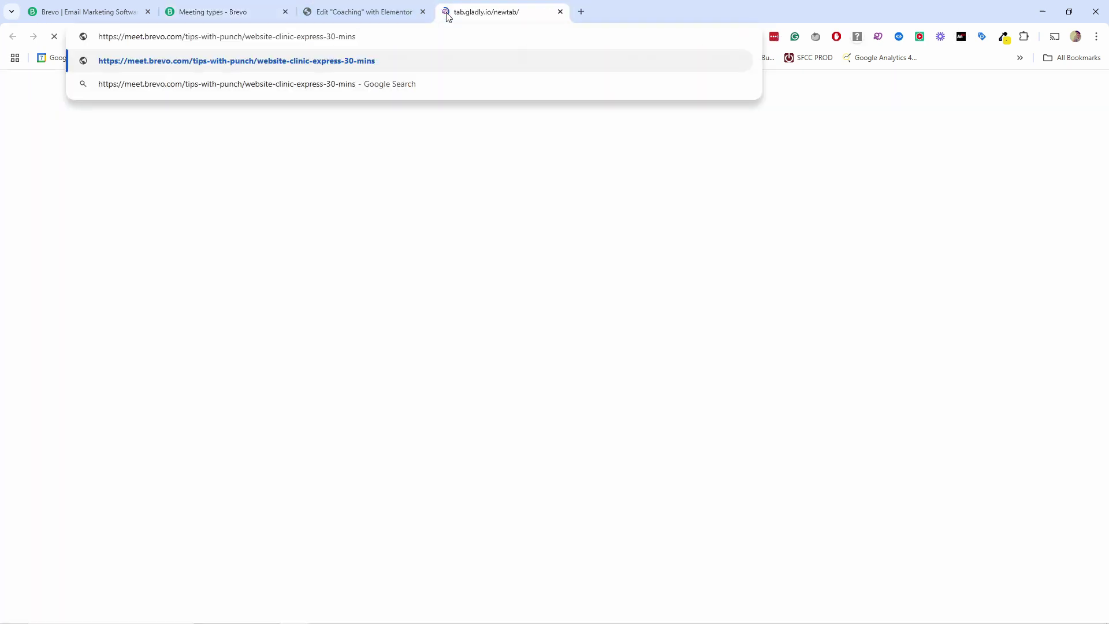
key("Return")
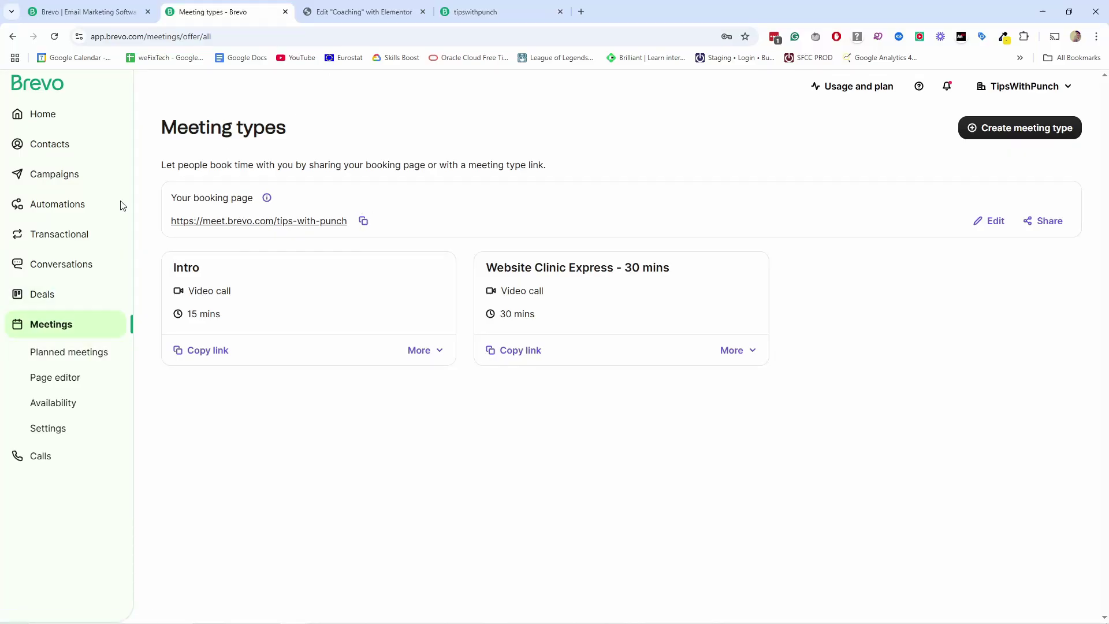
Step: Edit the booking page title and add its short scheduling description
left_click(991, 225)
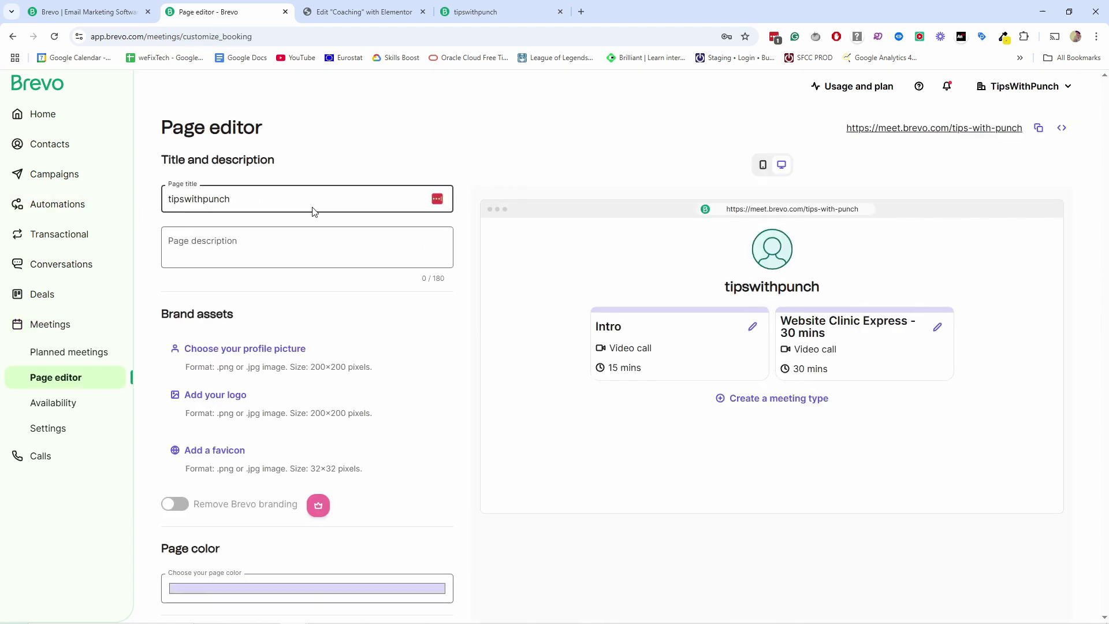
left_click(249, 196)
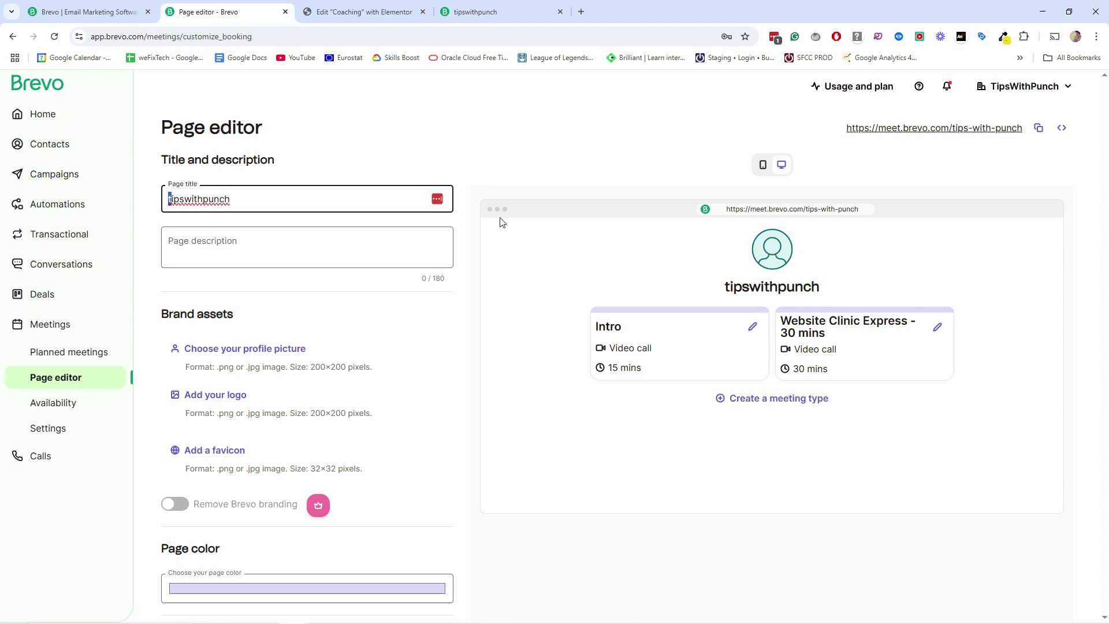
type("T")
left_click(222, 234)
key("ctrl+v")
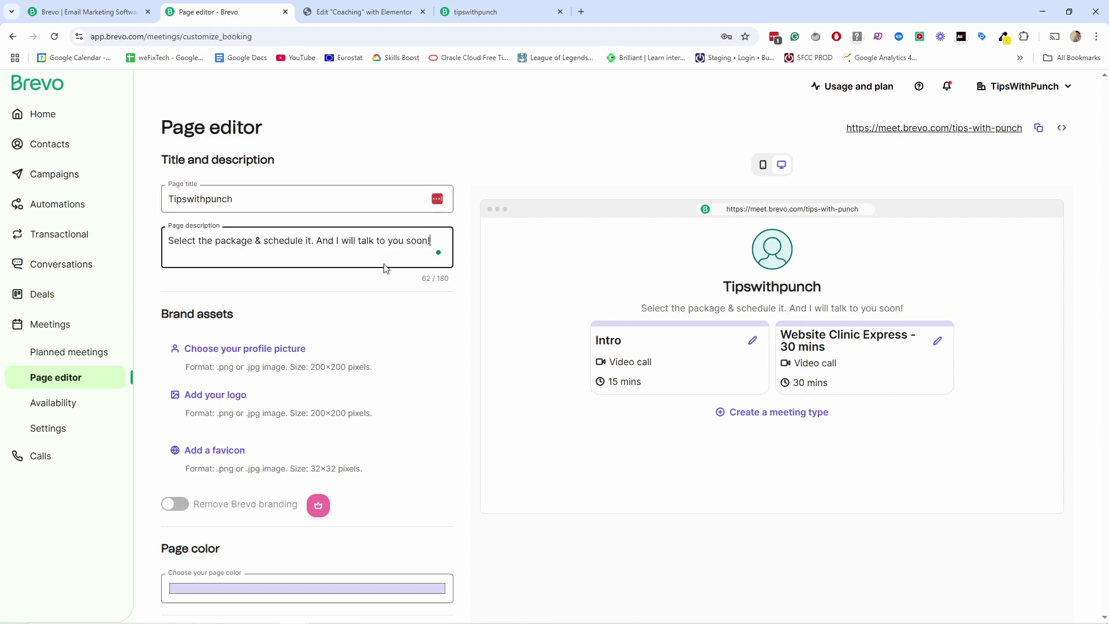
scroll(246, 294, "down", 1)
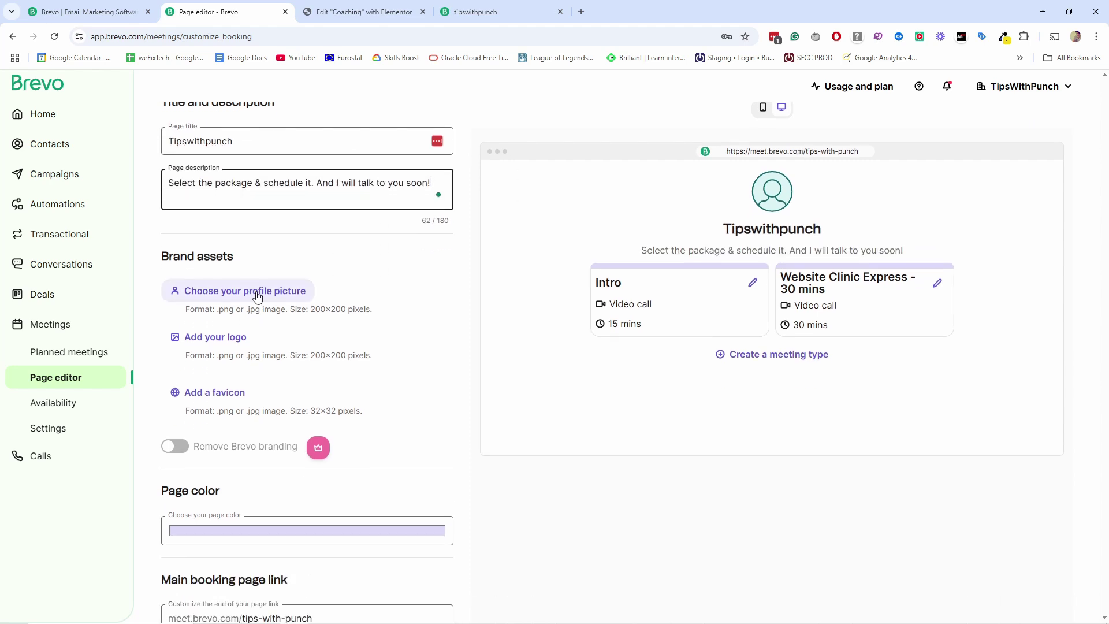
Step: Upload and crop the portrait photo as the booking page's profile picture
left_click(258, 284)
double_click(199, 186)
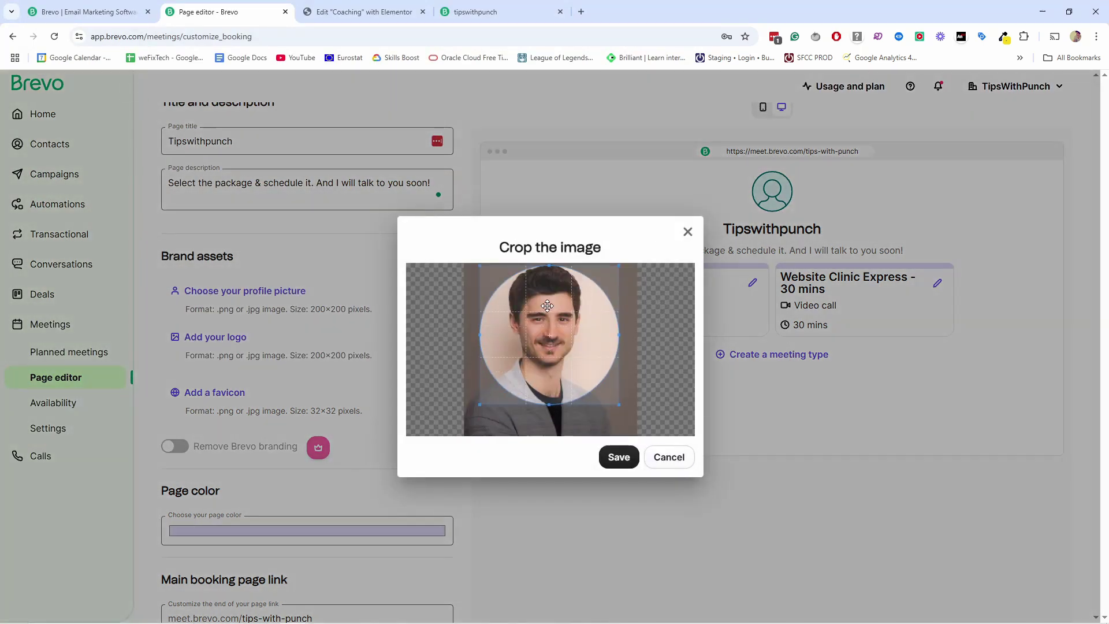
left_click_drag(549, 350, 549, 332)
left_click(620, 457)
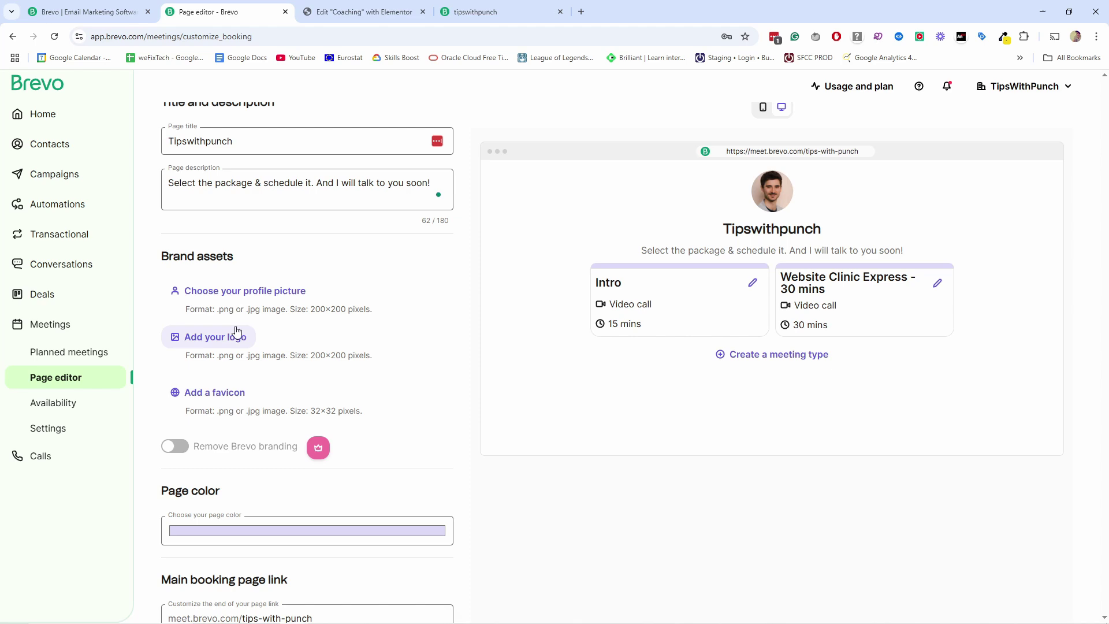
Step: Add the linktopus logo image as the booking page favicon
left_click(225, 399)
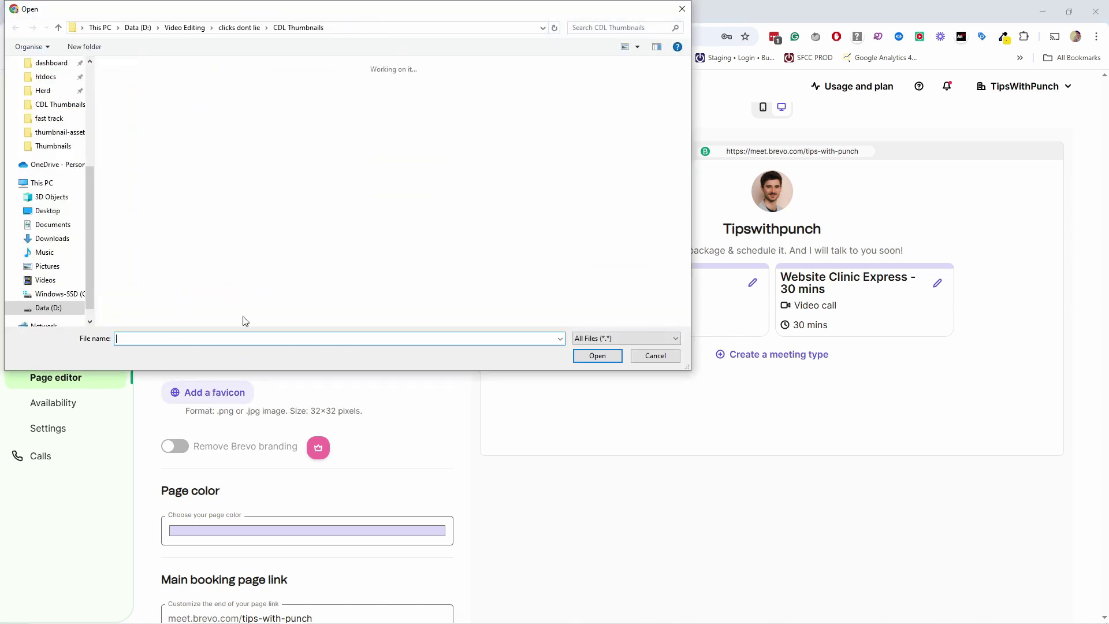
left_click_drag(687, 94, 694, 123)
left_click(179, 241)
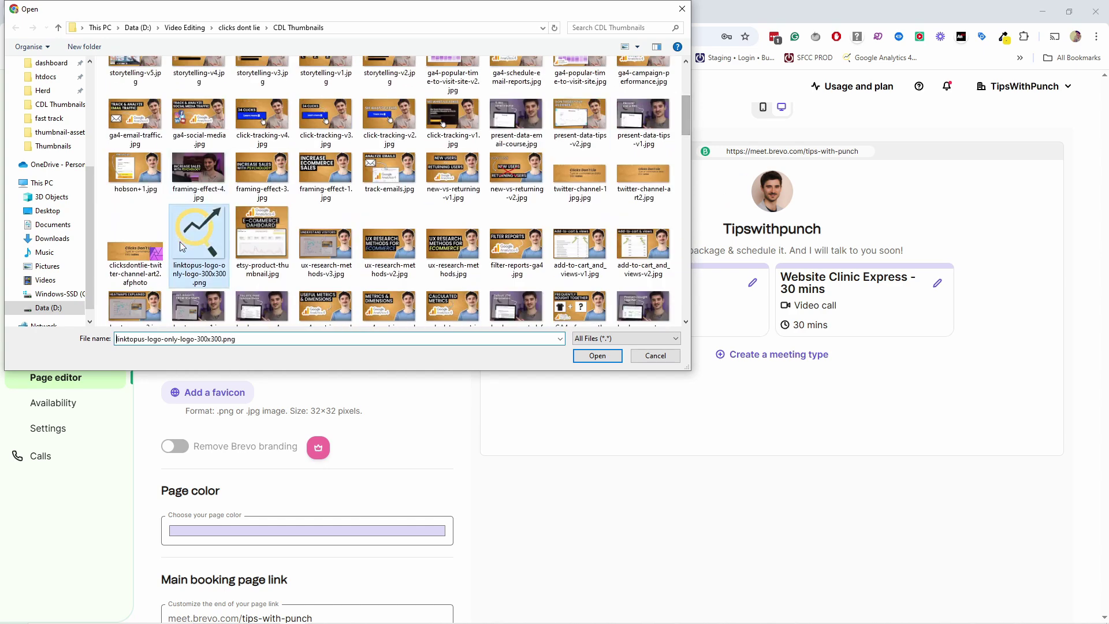
left_click(597, 356)
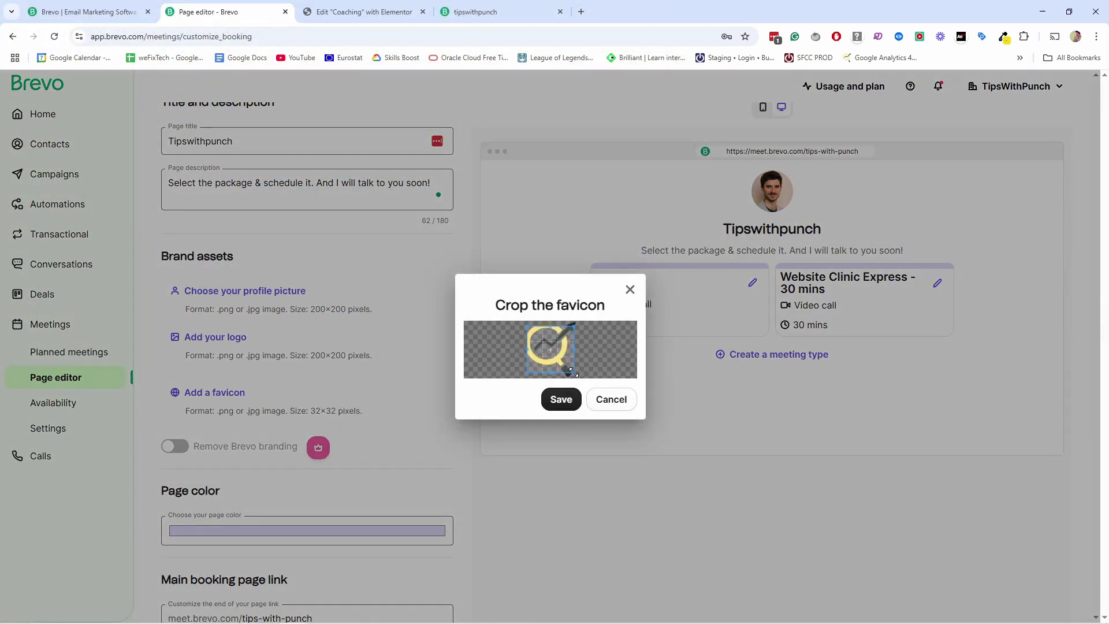
left_click(560, 397)
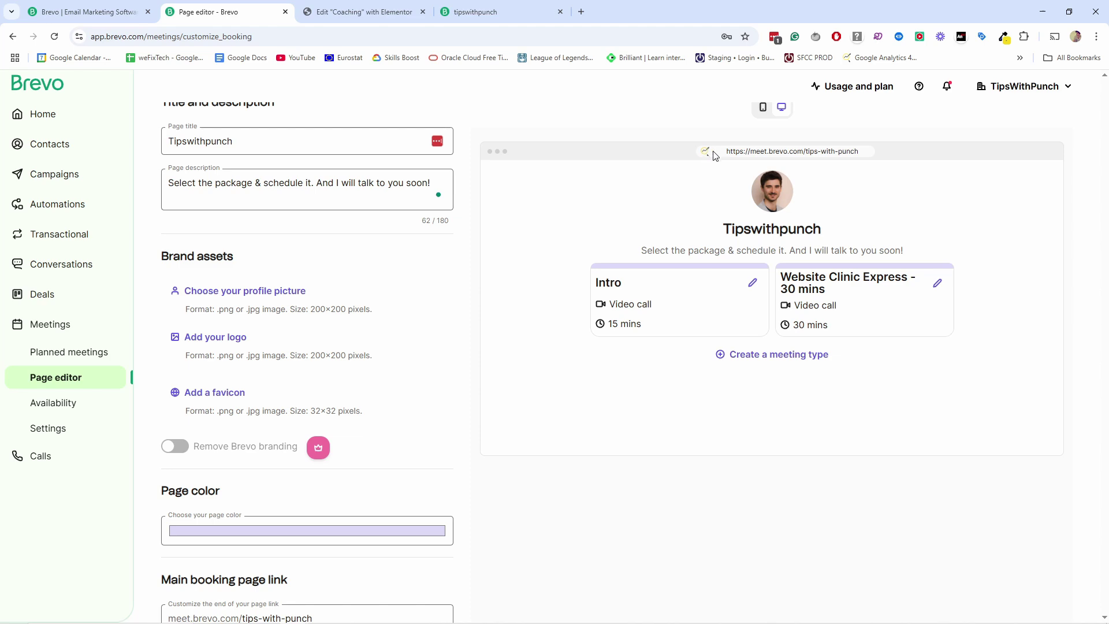
Step: Add the Clicks Don't Lie logo, cropped to its full width
left_click(214, 336)
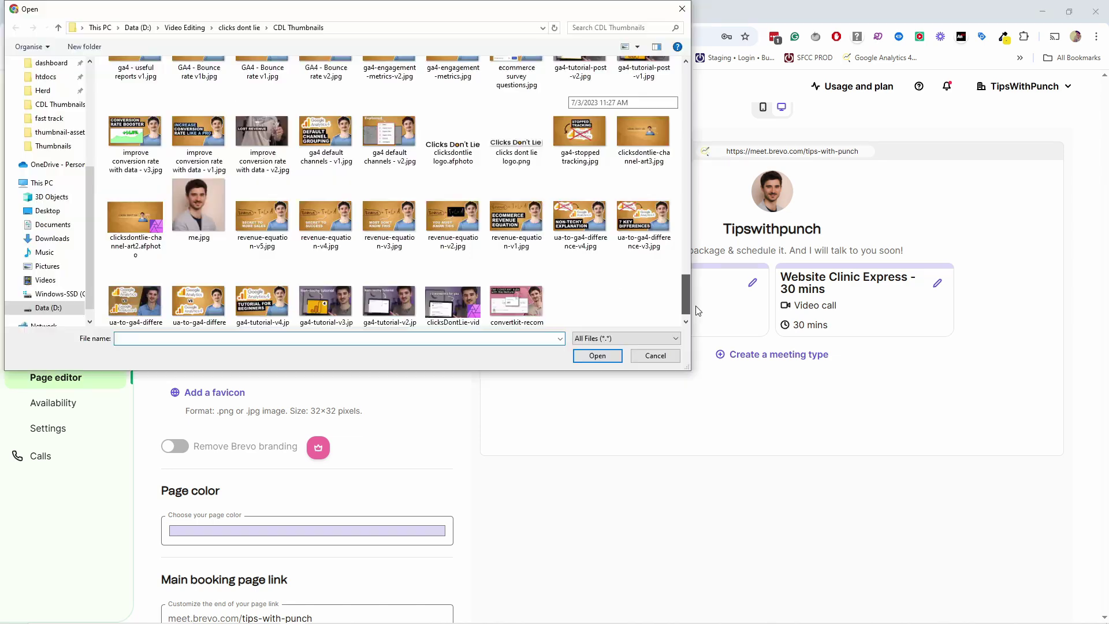
left_click(594, 355)
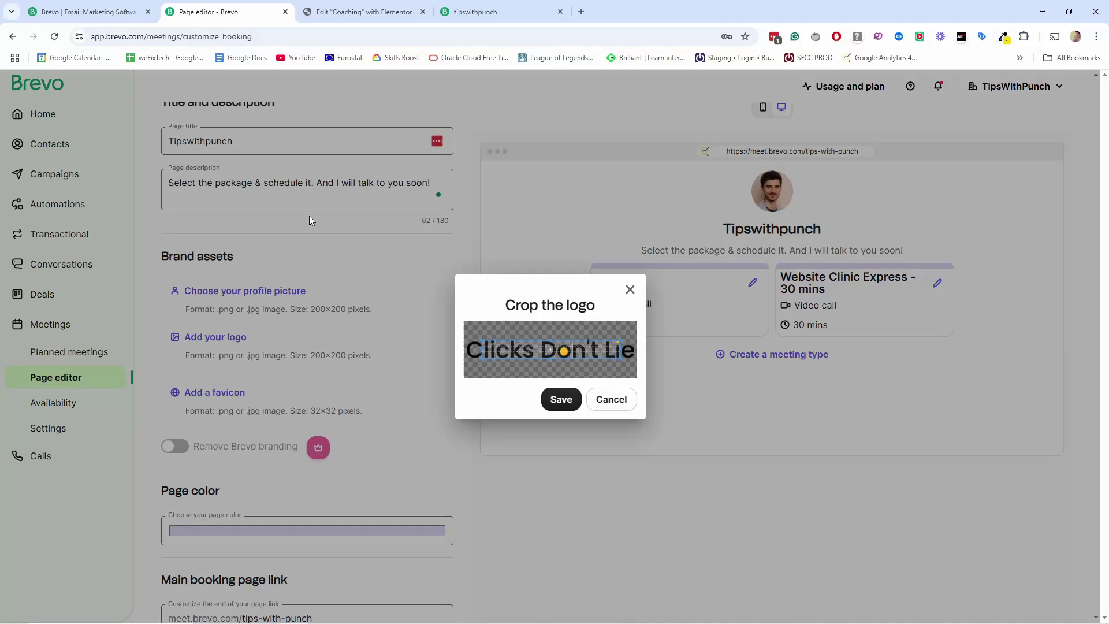
left_click_drag(479, 340, 464, 338)
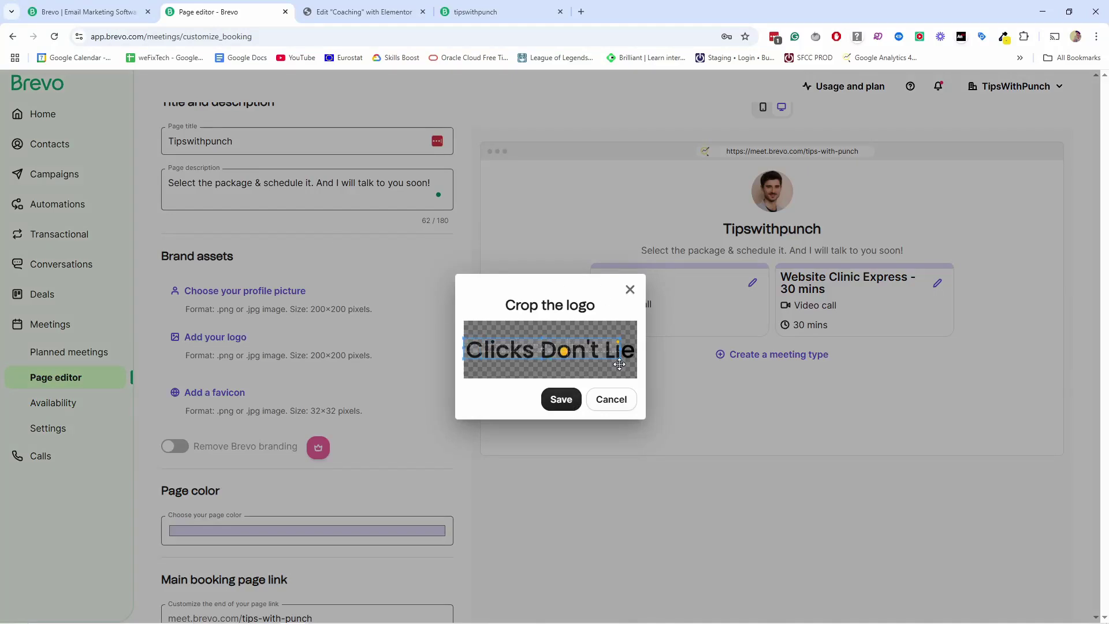
left_click_drag(620, 360, 628, 359)
left_click(572, 400)
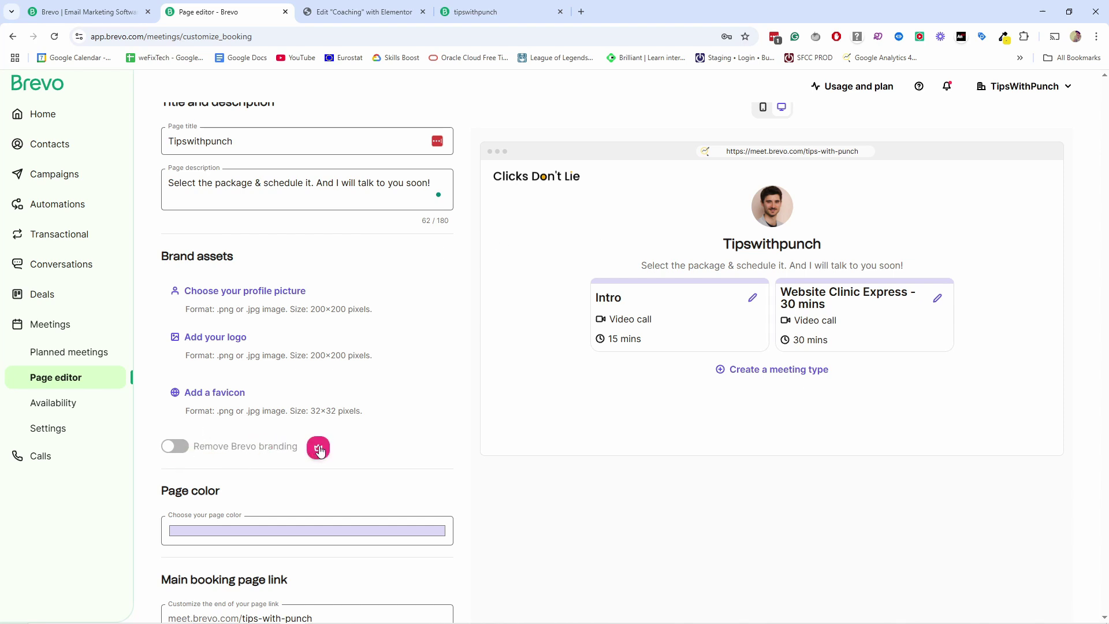
Step: Change the booking page colour to a yellow-green shade
scroll(304, 425, "down", 2)
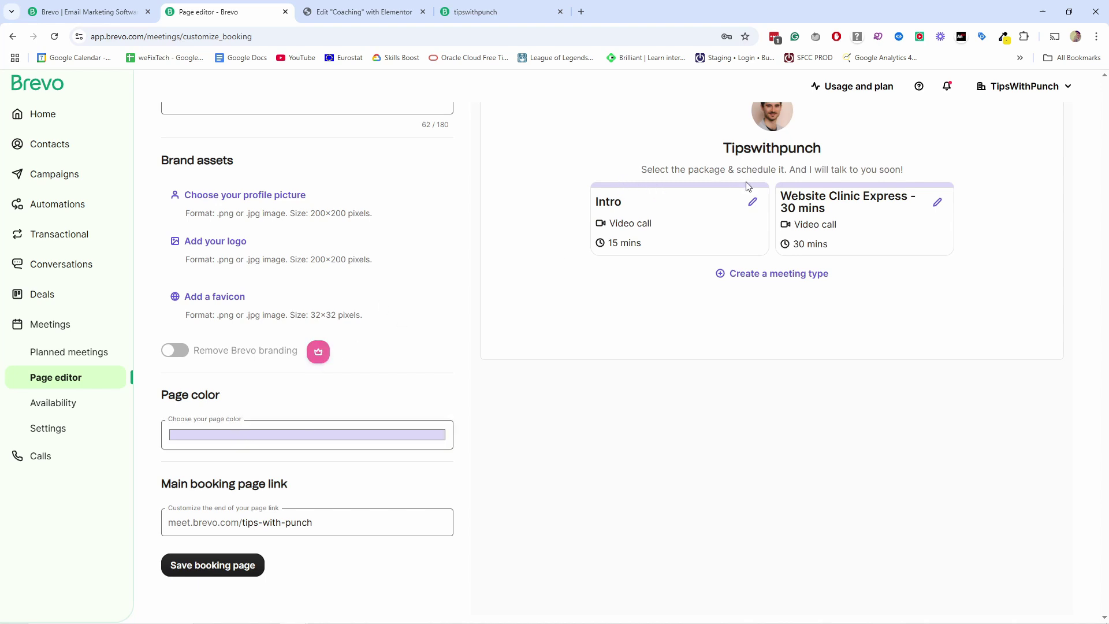
left_click(299, 432)
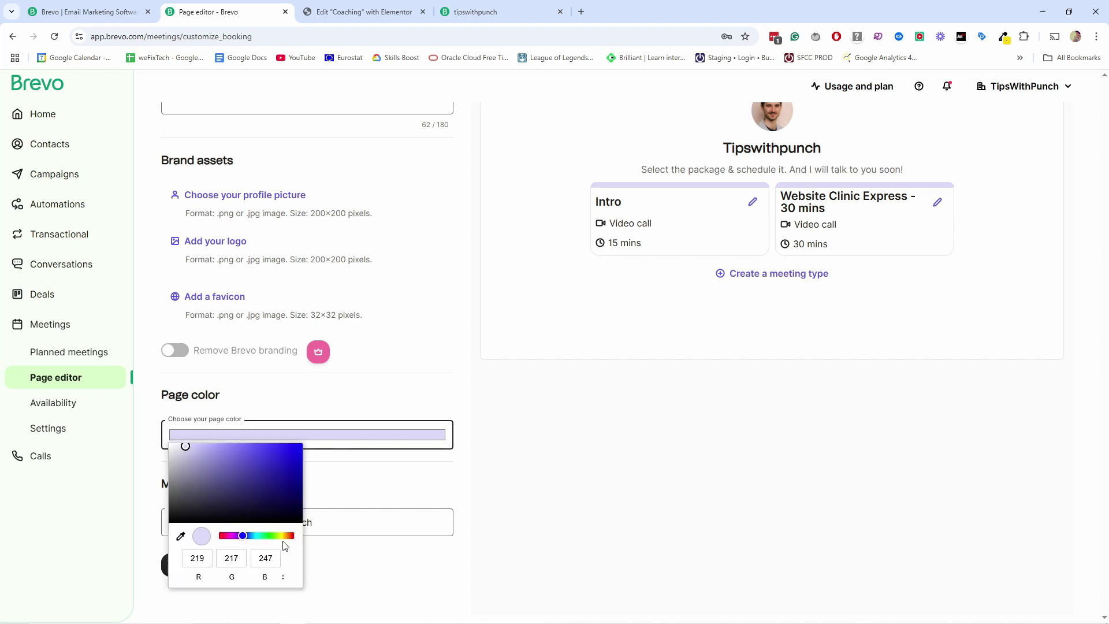
left_click(282, 536)
mouse_move(189, 465)
left_mouse_down()
mouse_move(264, 444)
mouse_move(254, 454)
left_mouse_up()
left_click(401, 391)
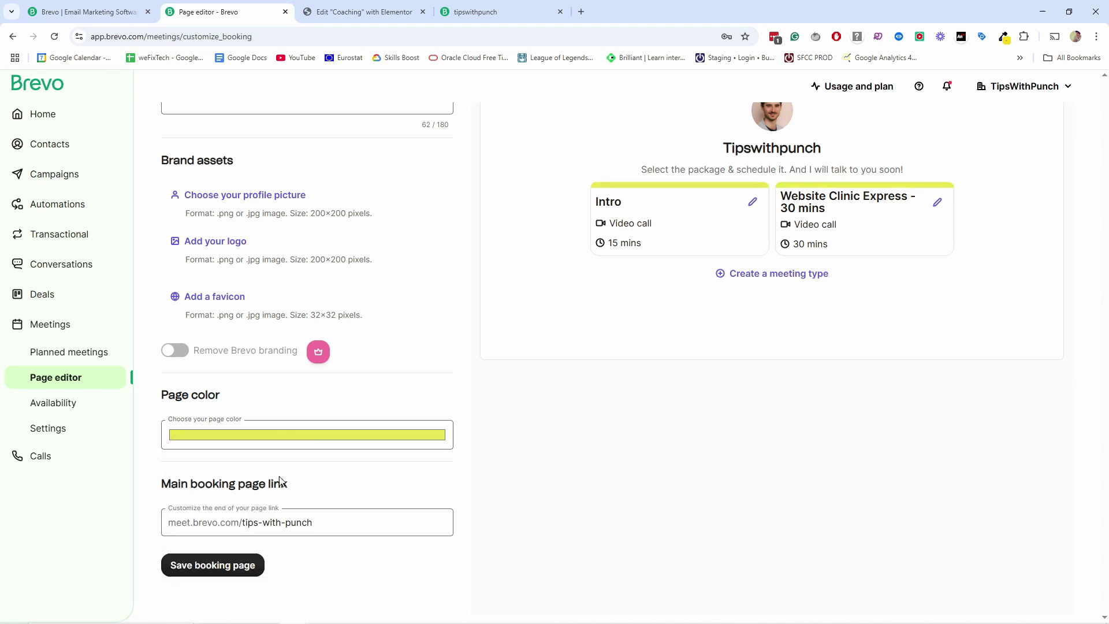
Step: Keep the tips-with-punch link ending, save the booking page, and view the live page
left_click(264, 521)
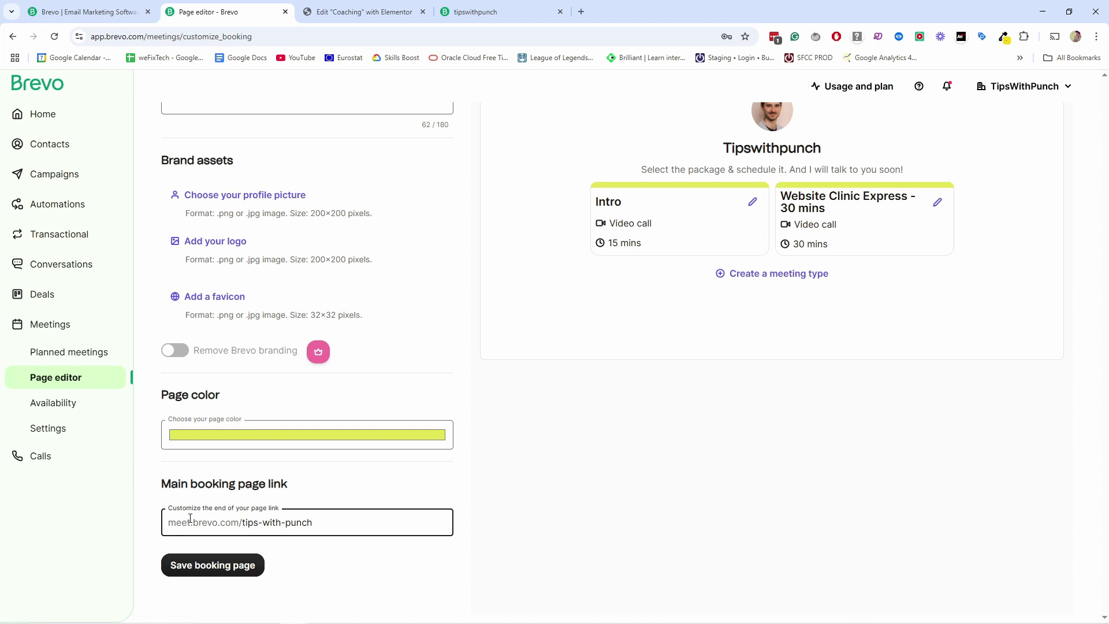
left_click_drag(173, 523, 243, 522)
left_click(282, 523)
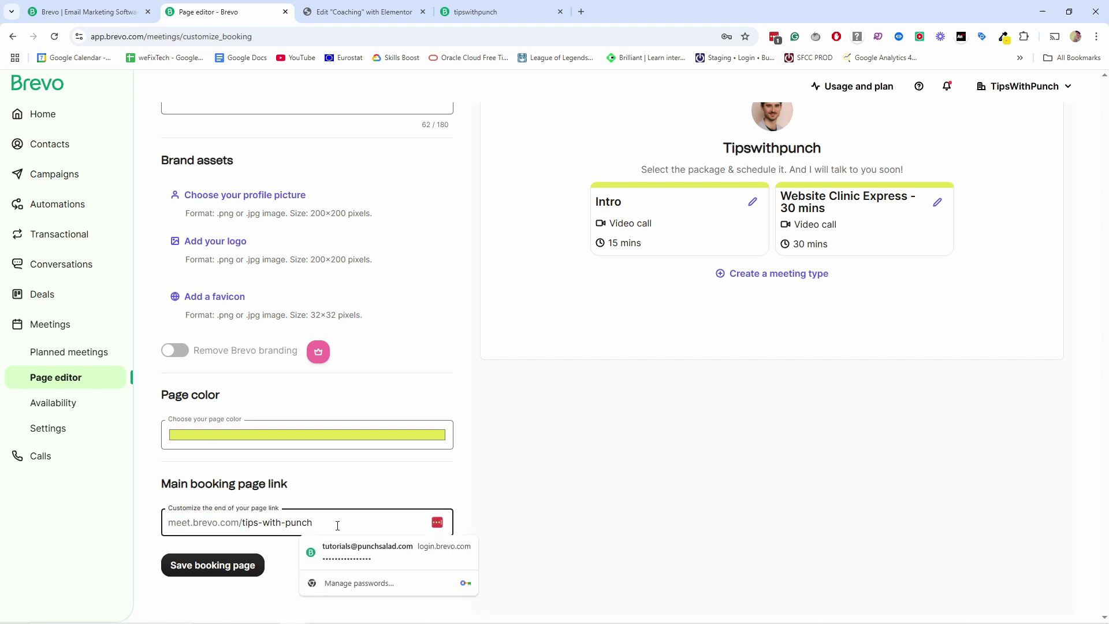
left_click_drag(328, 524, 241, 523)
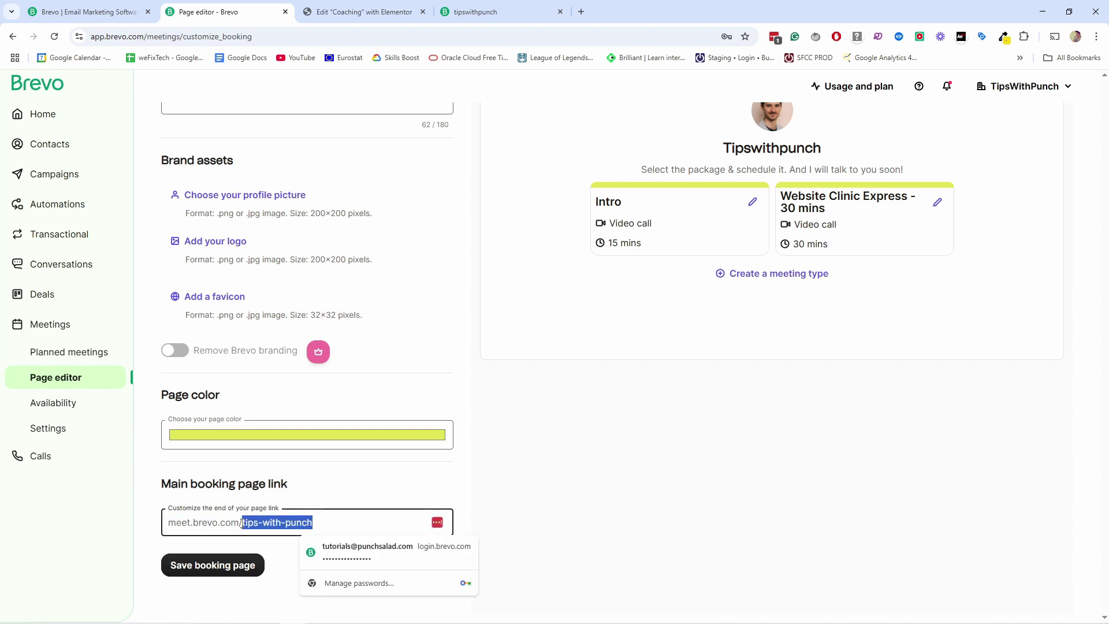
left_click(358, 493)
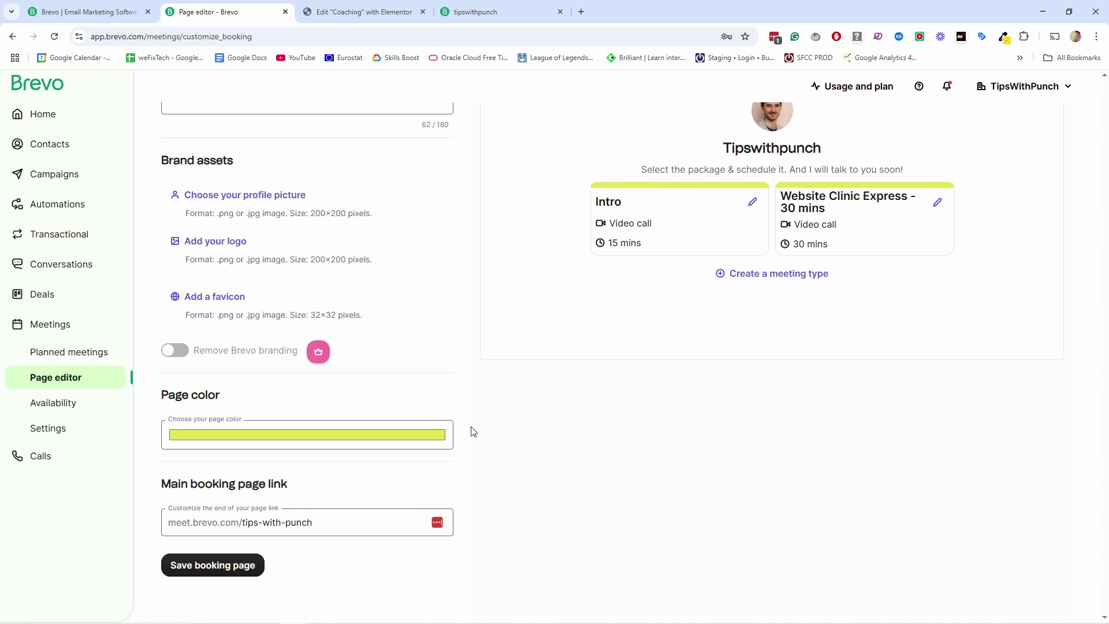
left_click(229, 571)
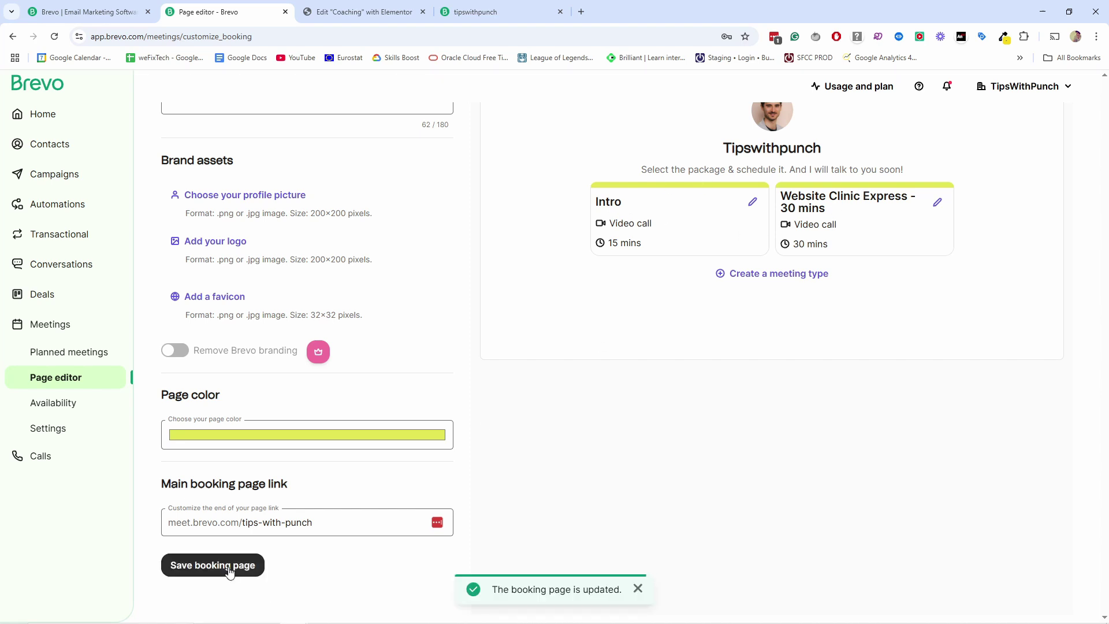
left_click(497, 12)
Step: Reload the booking page and choose the 2:00 PM slot on May 12
left_click(55, 37)
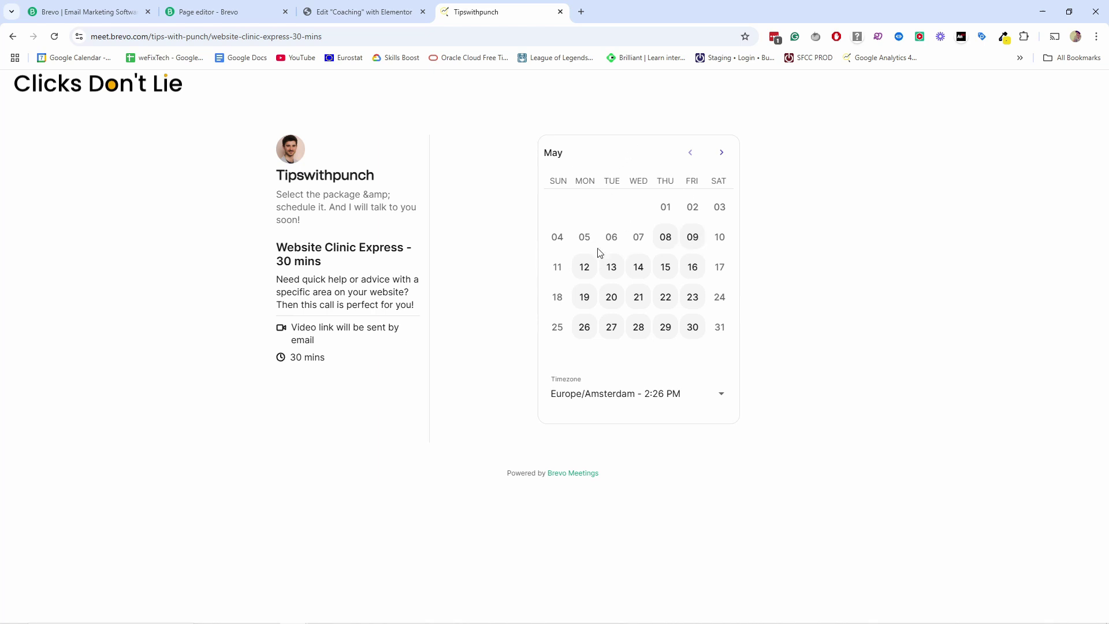
left_click(584, 267)
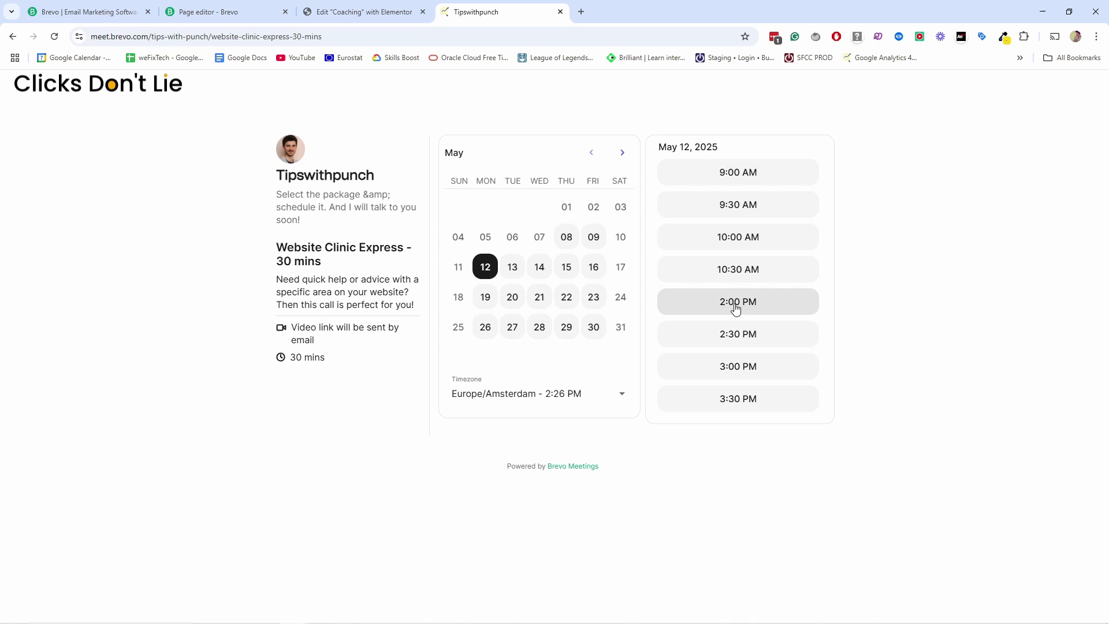
left_click(722, 205)
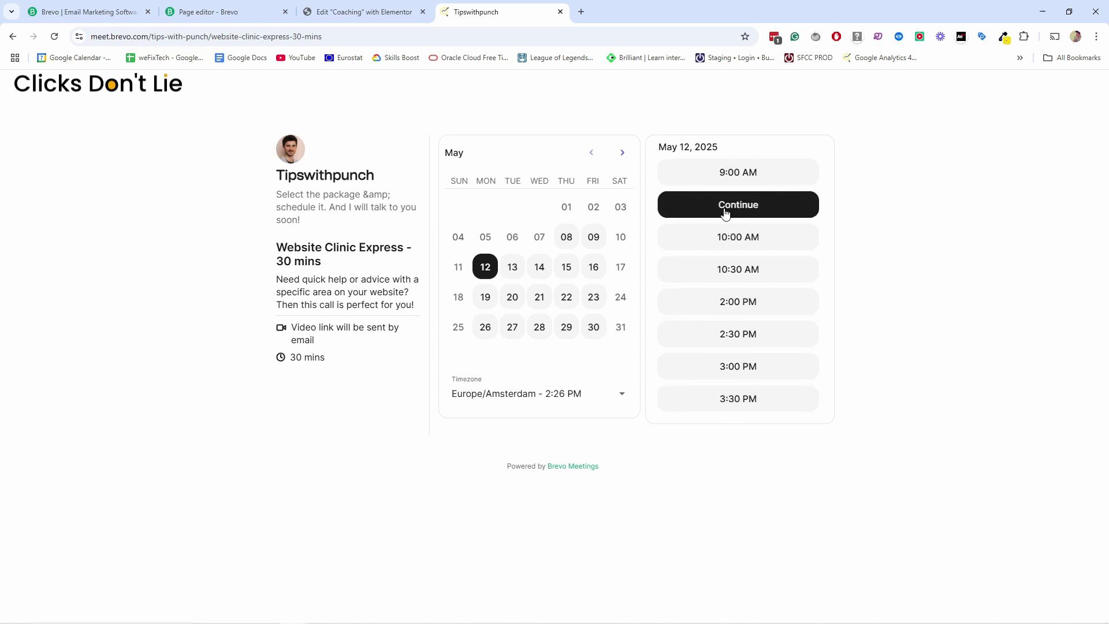
left_click(710, 203)
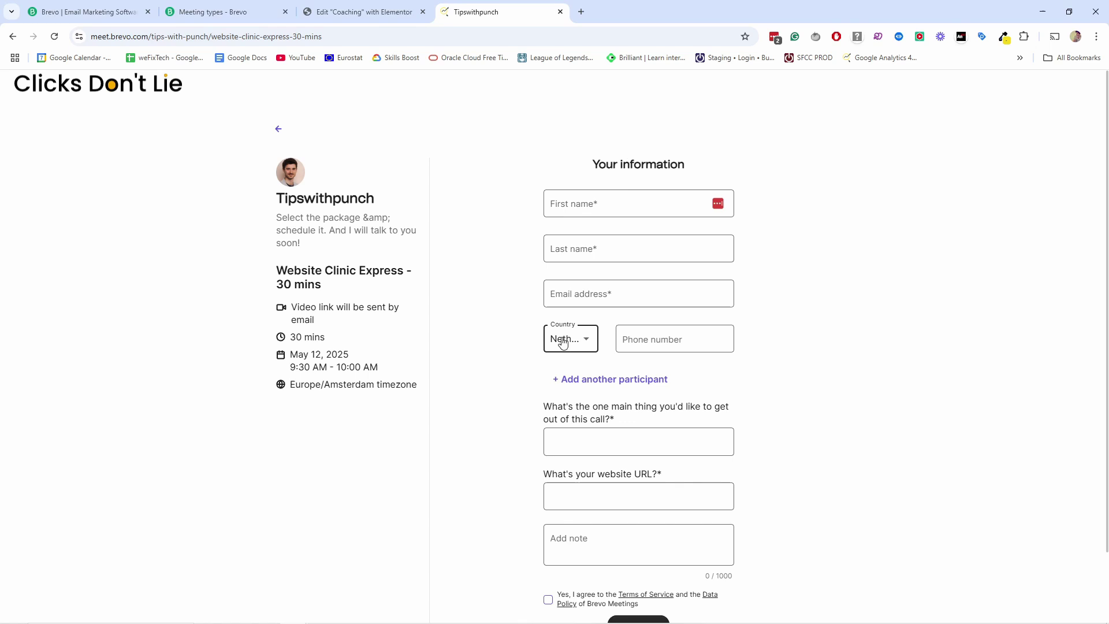
Step: Fill in the goal, website URL and note fields, accept the terms, and book the call
scroll(683, 353, "down", 1)
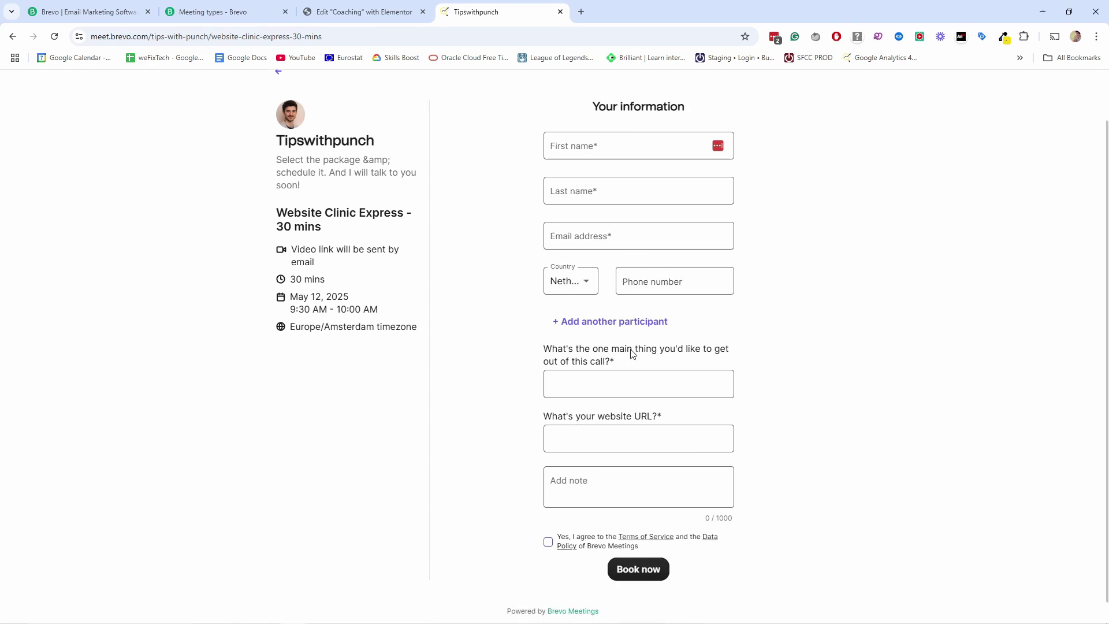
scroll(598, 364, "down", 1)
scroll(598, 364, "down", 1)
left_click(573, 369)
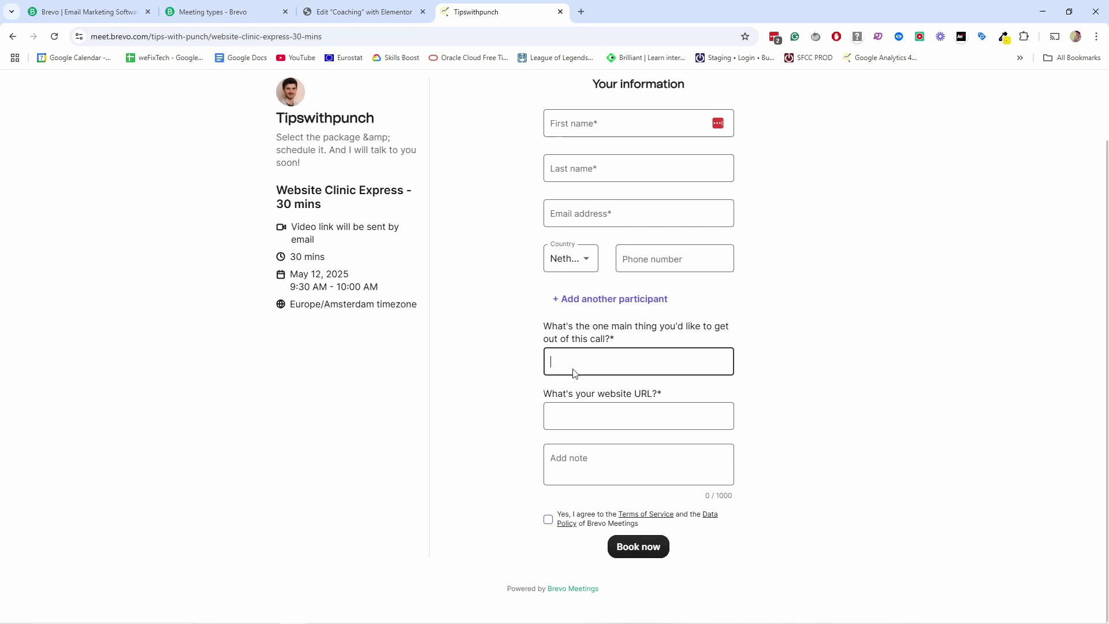
left_click(575, 411)
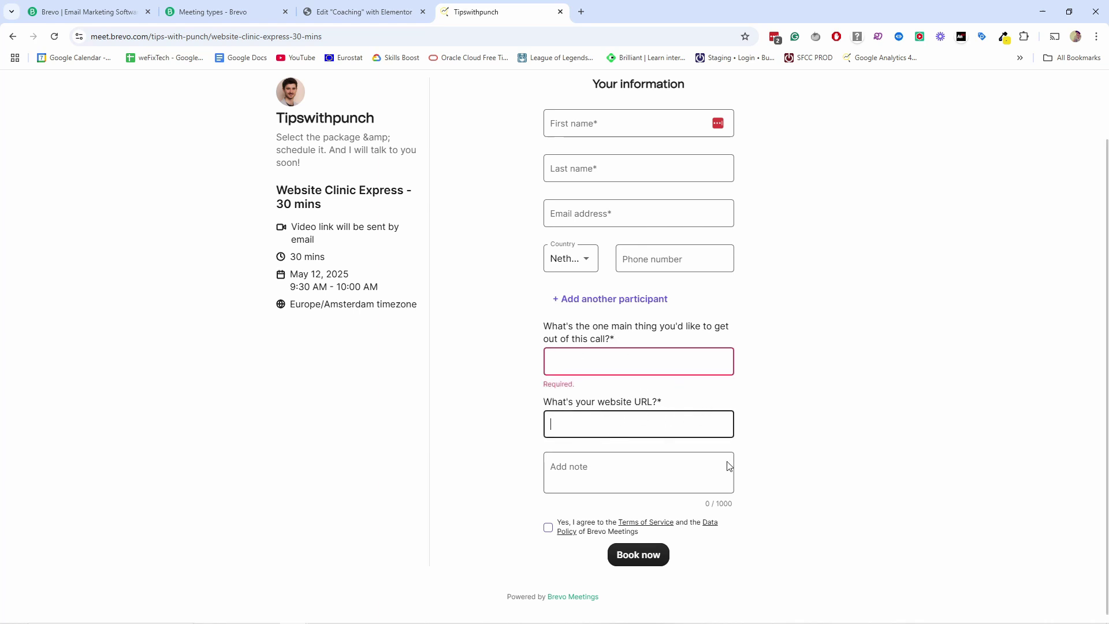
left_click(603, 473)
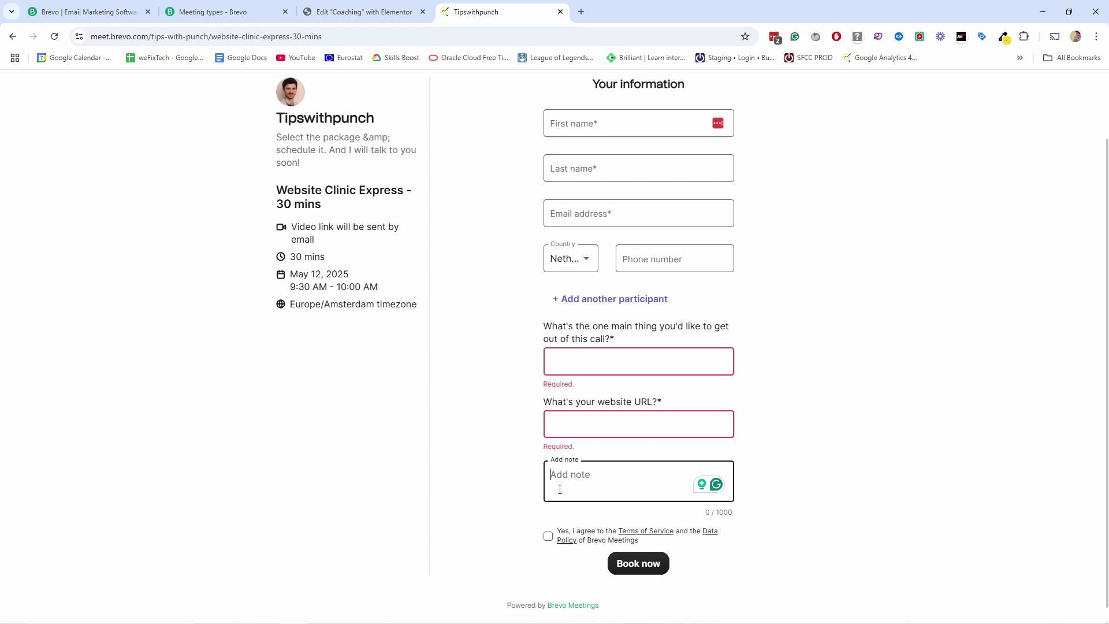
left_click(549, 537)
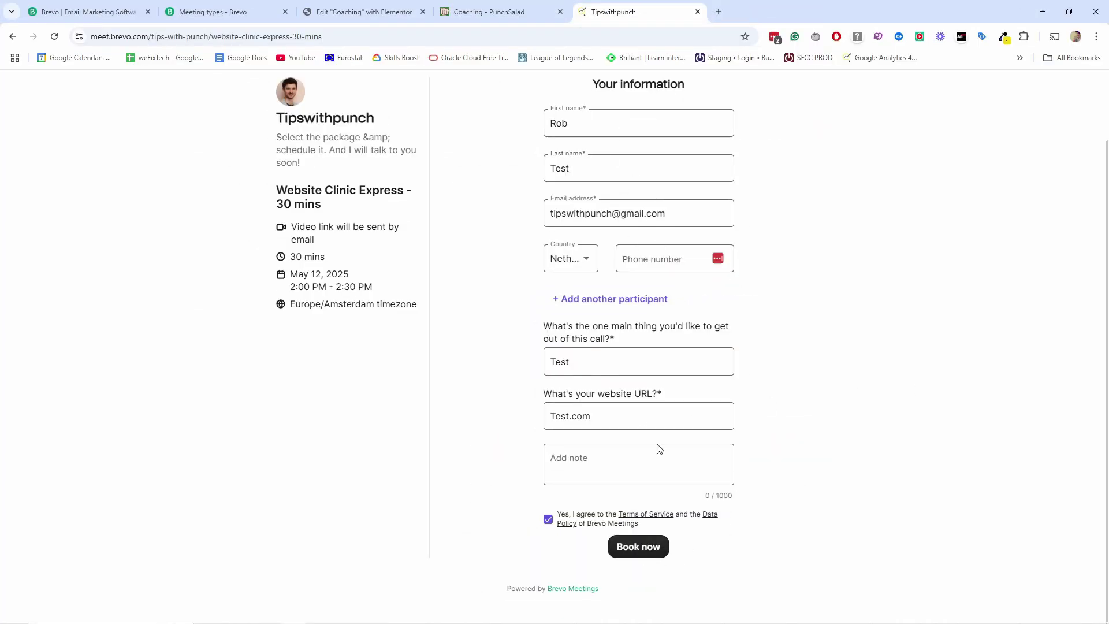
left_click(641, 547)
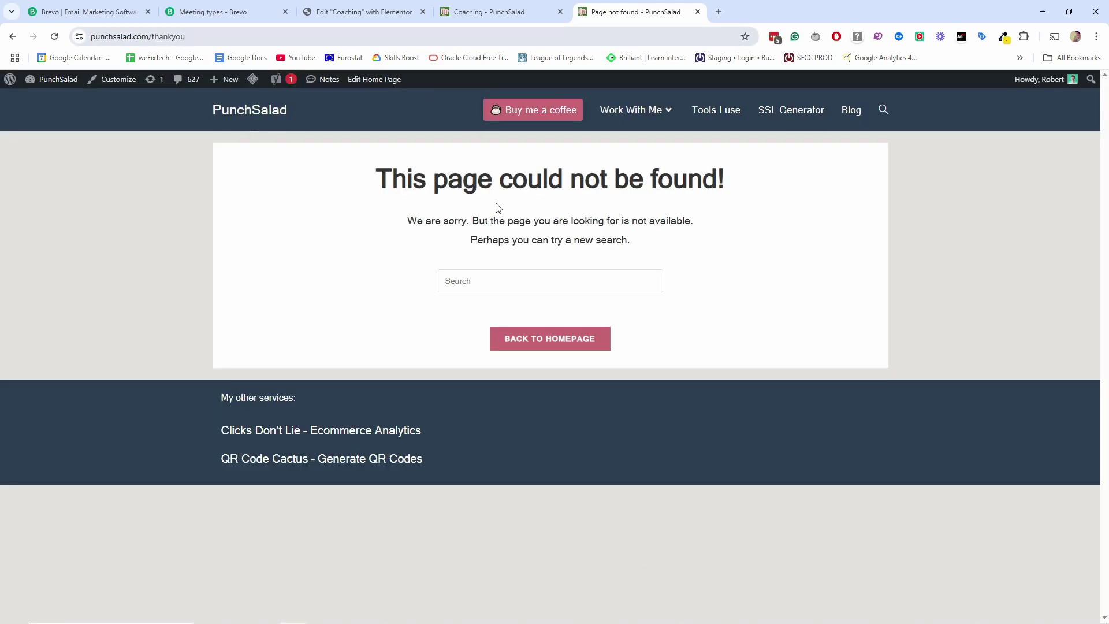
Step: Select the punchsalad.com/thankyou address in the address bar of the 404 page
double_click(167, 36)
left_click(217, 36)
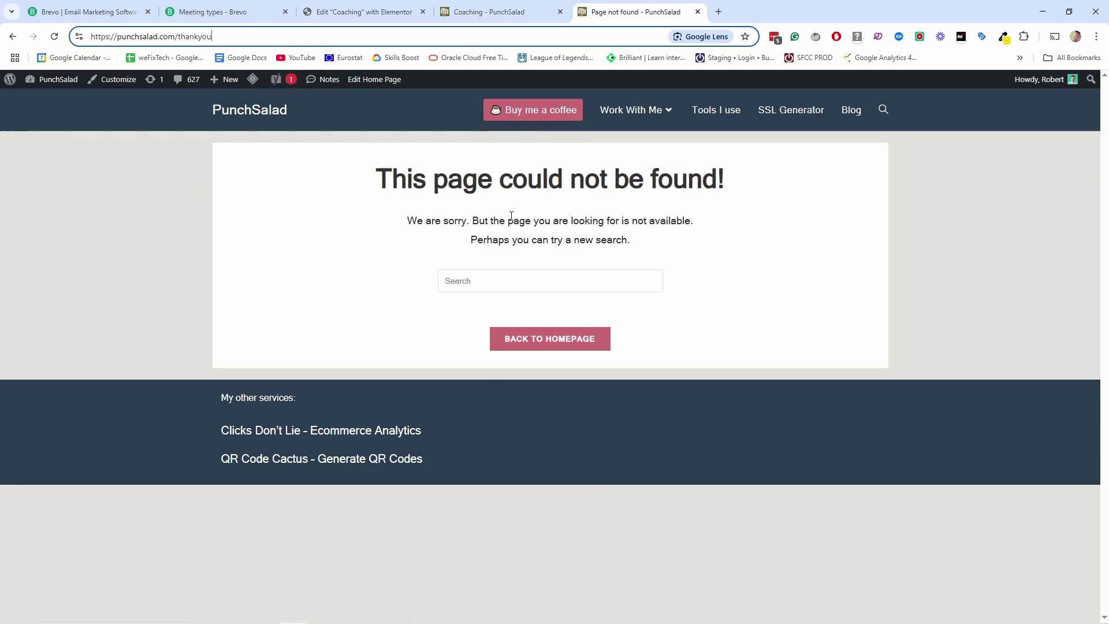
key("ctrl+shift+Left")
key("ctrl+shift+Left")
key("ctrl+shift+Left")
key("ctrl+shift+Left")
key("ctrl+shift+Left")
key("ctrl+shift+Left")
key("ctrl+shift+Left")
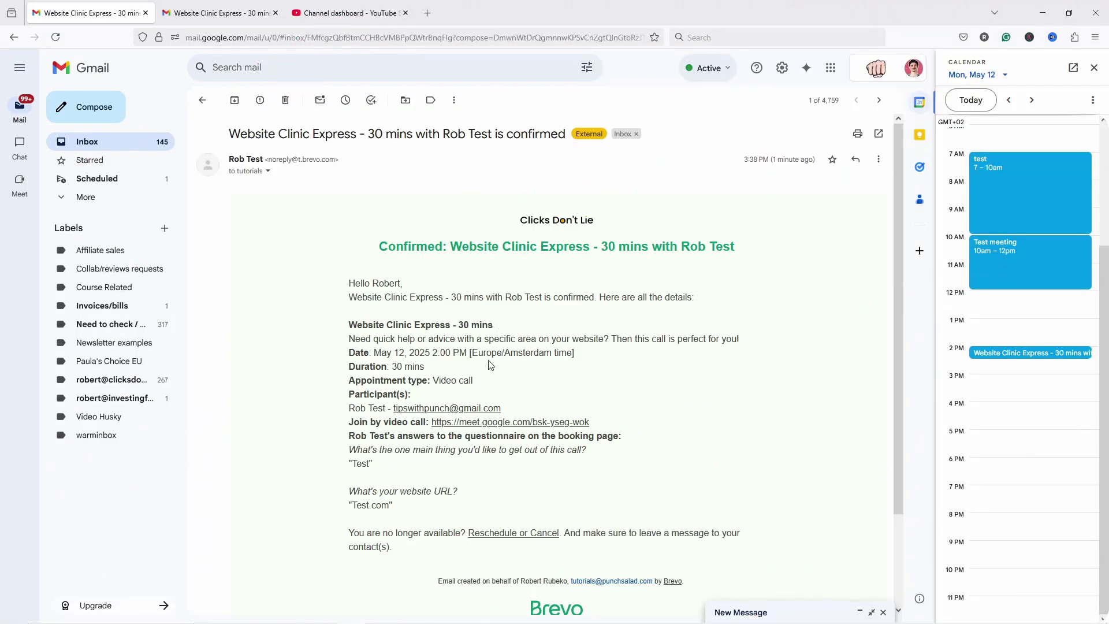
Step: Read the May 12, 2 PM confirmation email, then the organiser's copy in the other Gmail tab
scroll(480, 362, "down", 3)
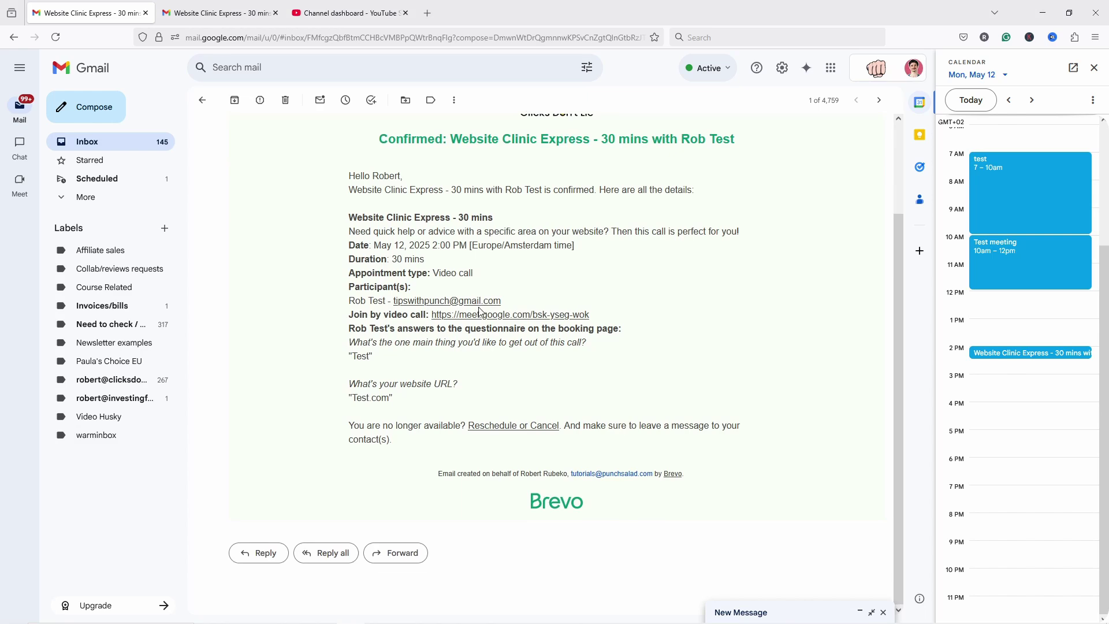
scroll(479, 362, "up", 3)
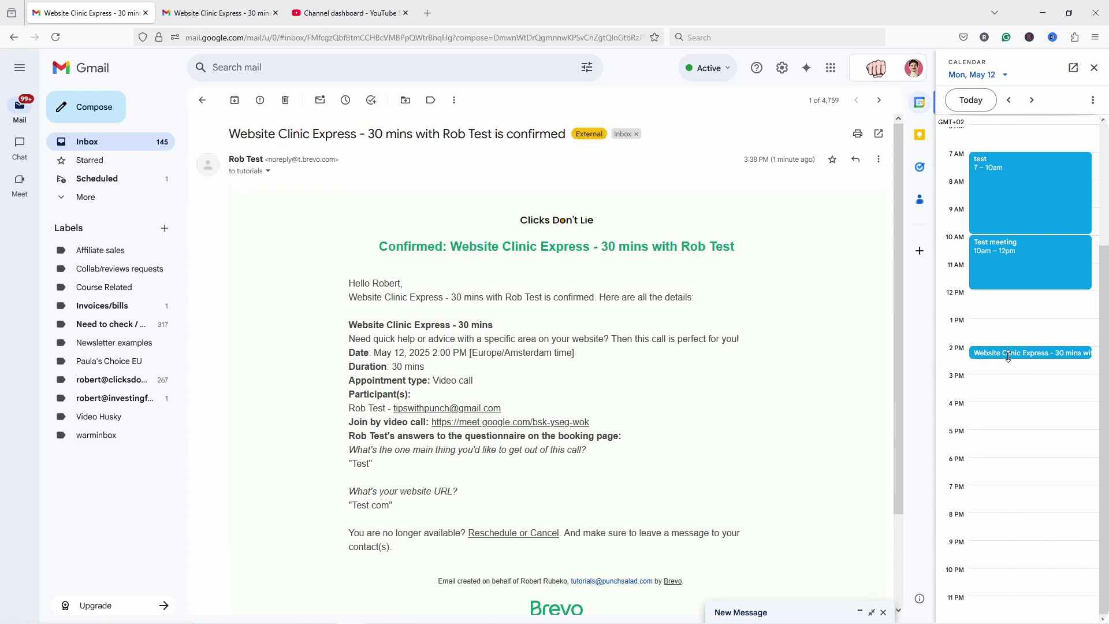
key("ctrl+Tab")
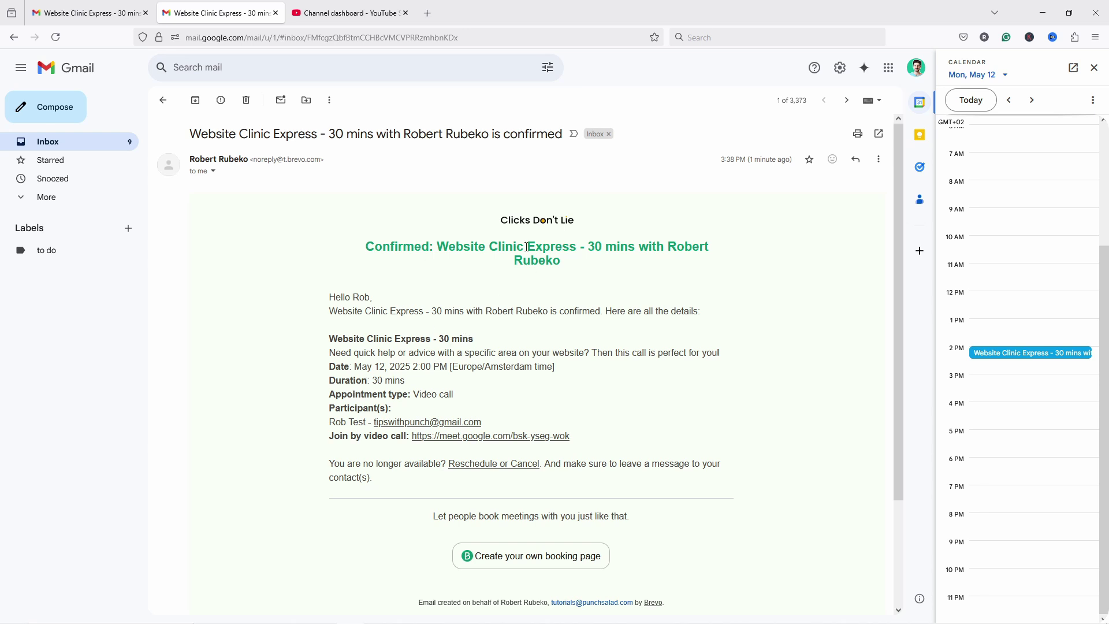
scroll(989, 329, "up", 2)
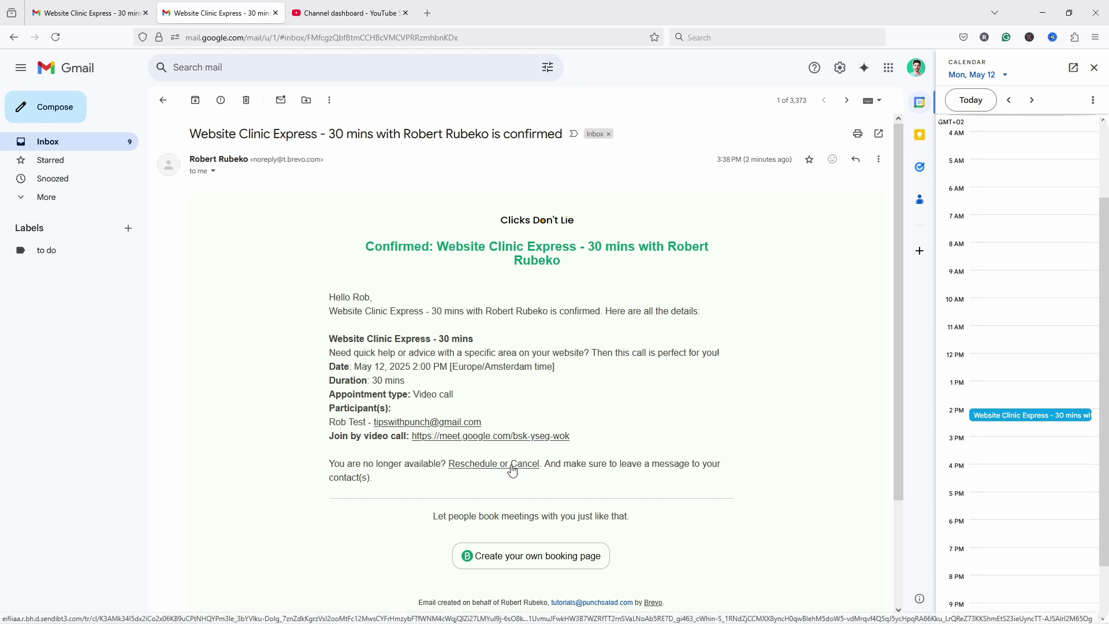
scroll(527, 275, "down", 2)
scroll(537, 294, "up", 2)
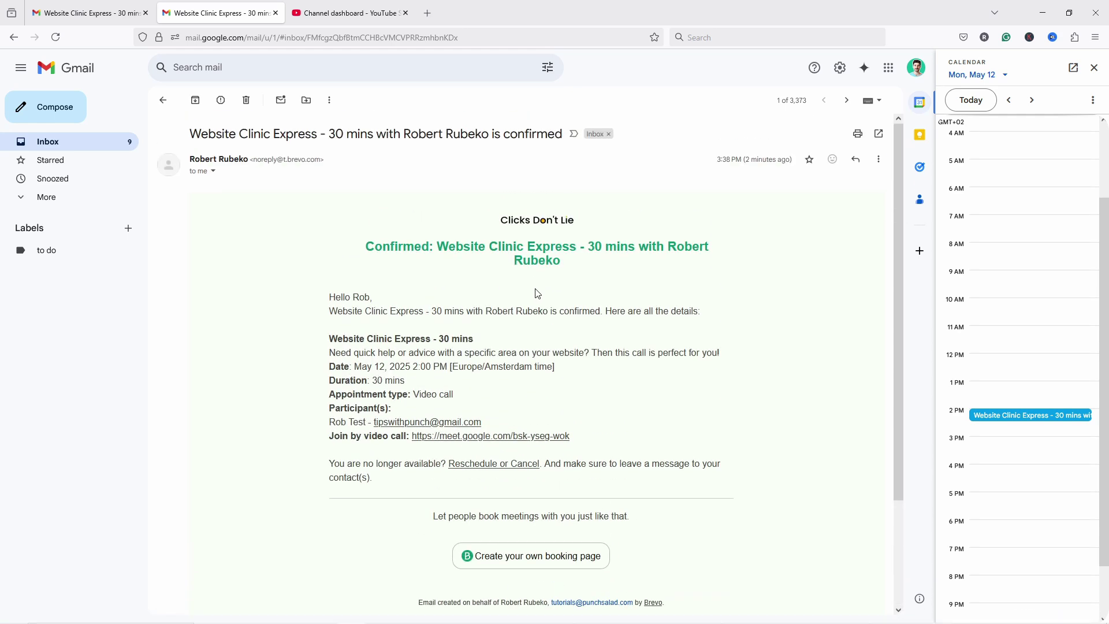
scroll(558, 295, "down", 2)
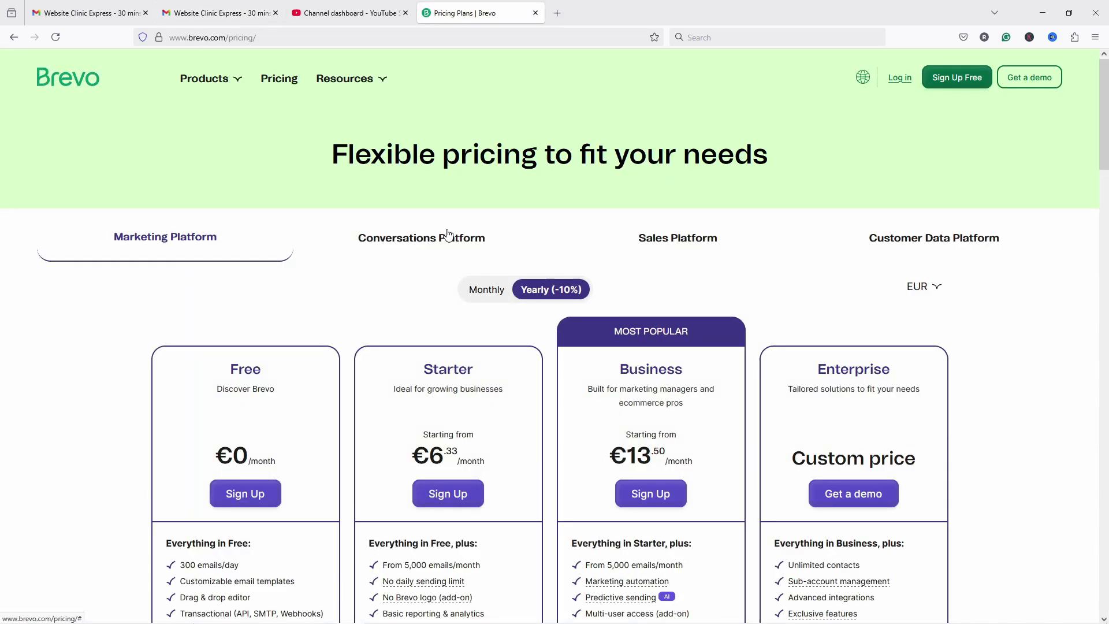
Step: Show the Sales Platform plans on the pricing page and dismiss the chat bot
left_click(656, 248)
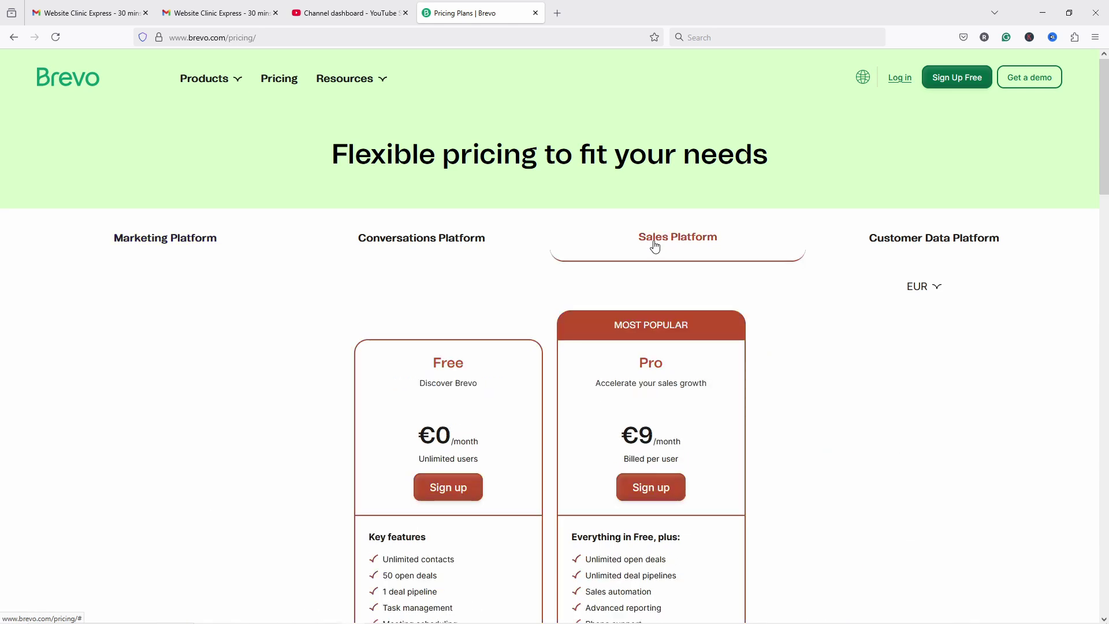
scroll(684, 255, "down", 1)
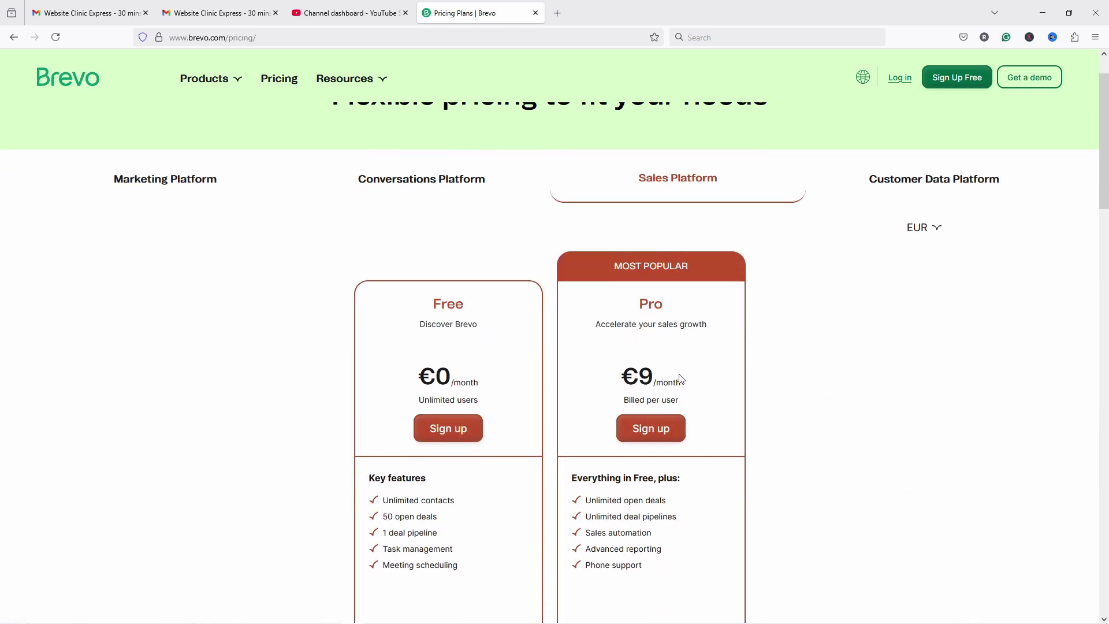
left_click(1077, 585)
scroll(722, 361, "down", 2)
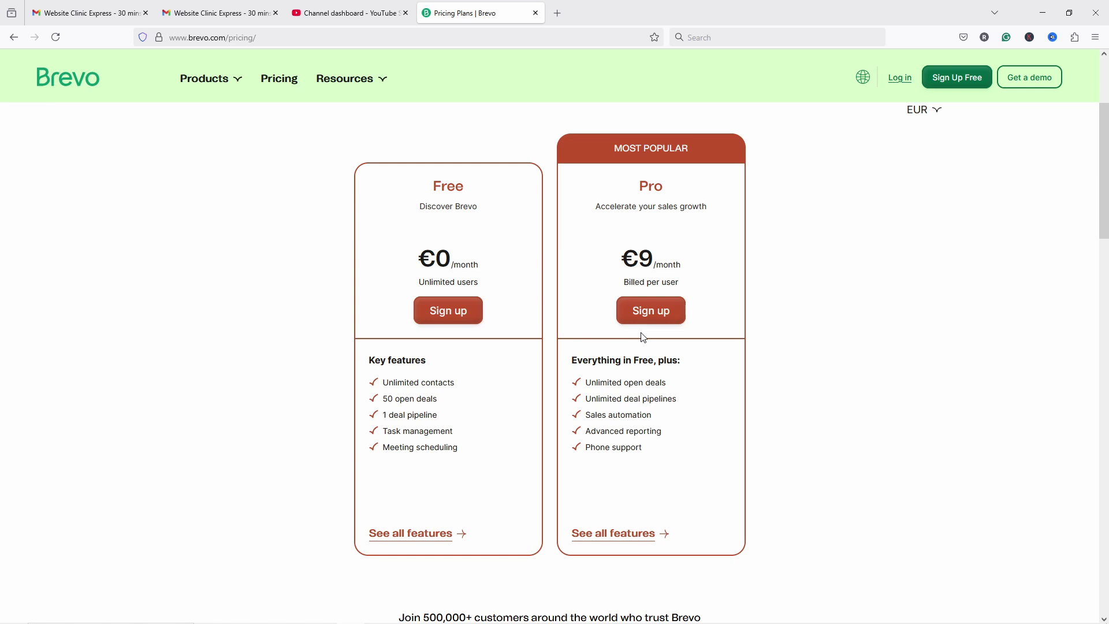
scroll(685, 436, "down", 1)
Step: Open the full Sales Platform feature list and scroll through it
left_click(629, 483)
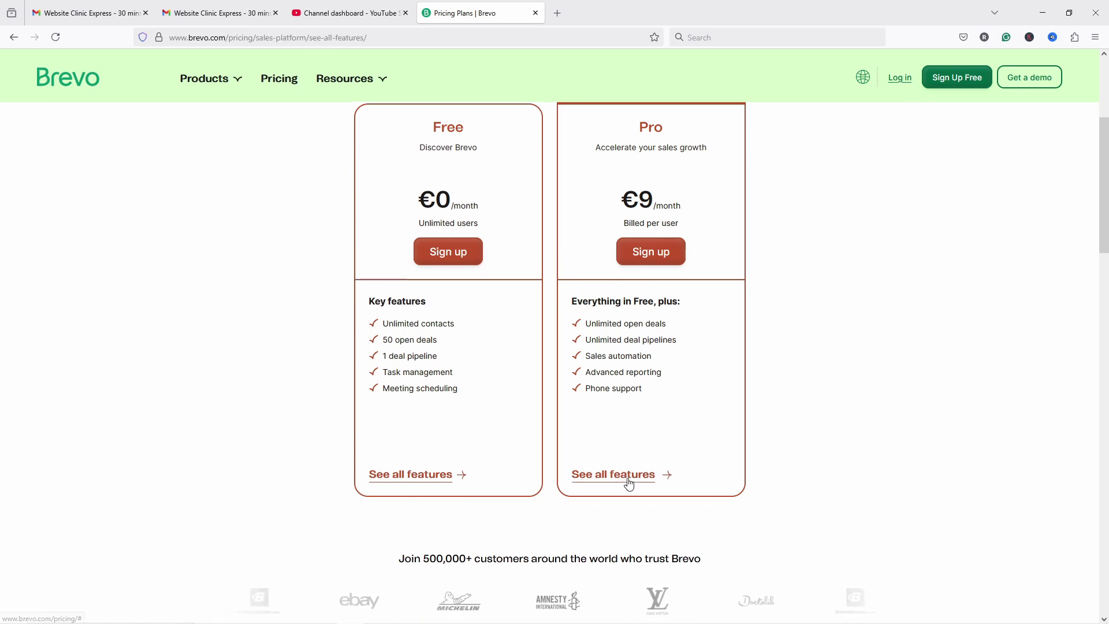
scroll(456, 302, "down", 4)
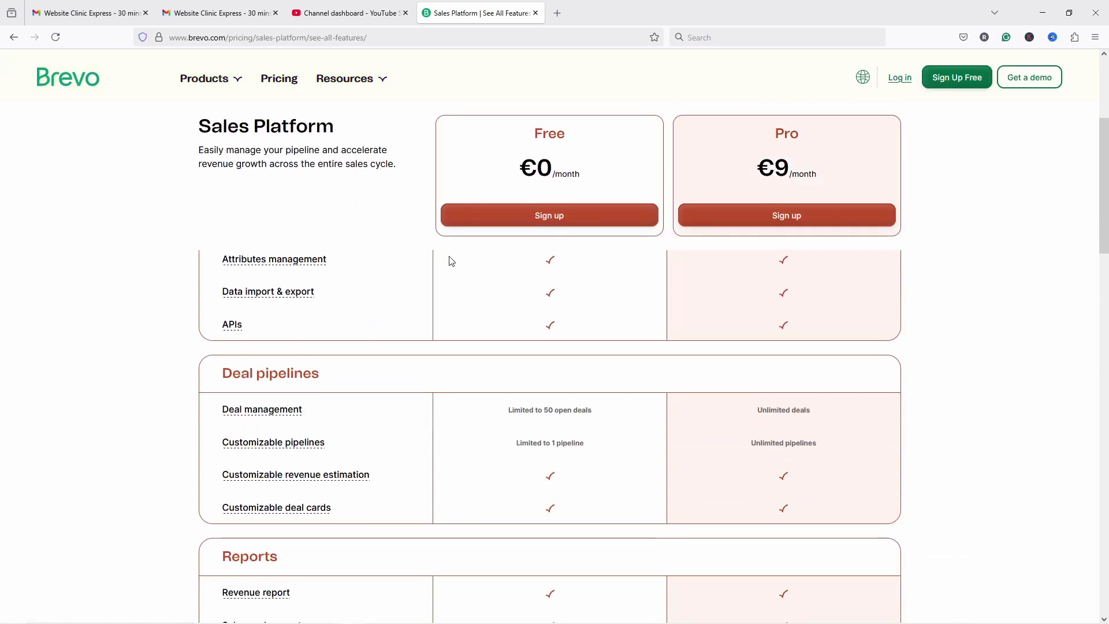
scroll(499, 332, "up", 4)
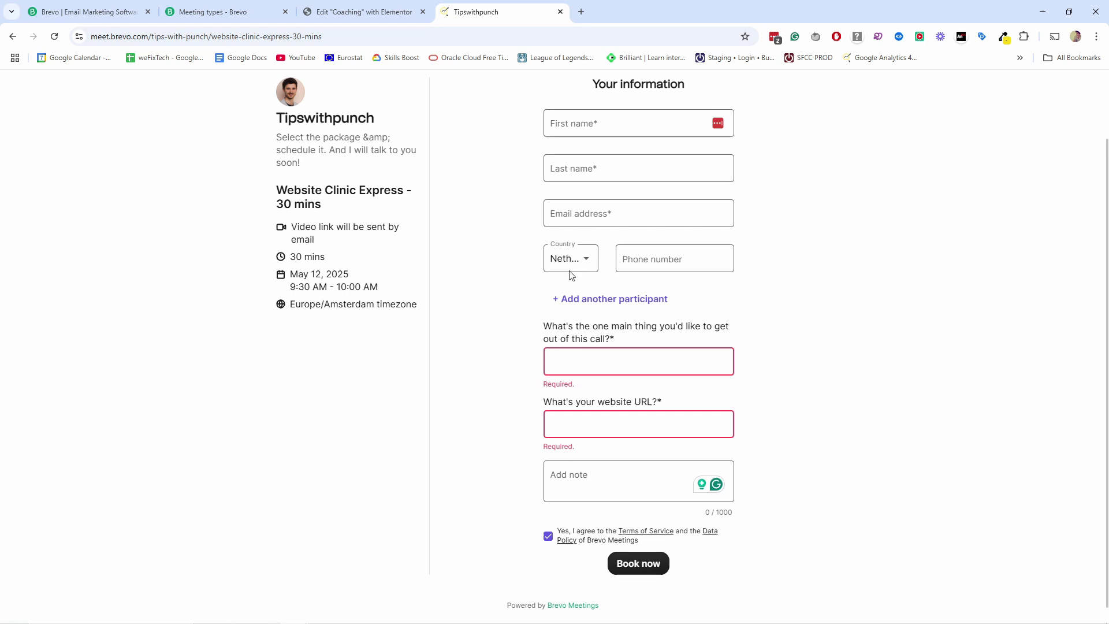
Step: Connect the Primary Google Calendar under Meetings Availability and return to the public booking page
left_click(225, 14)
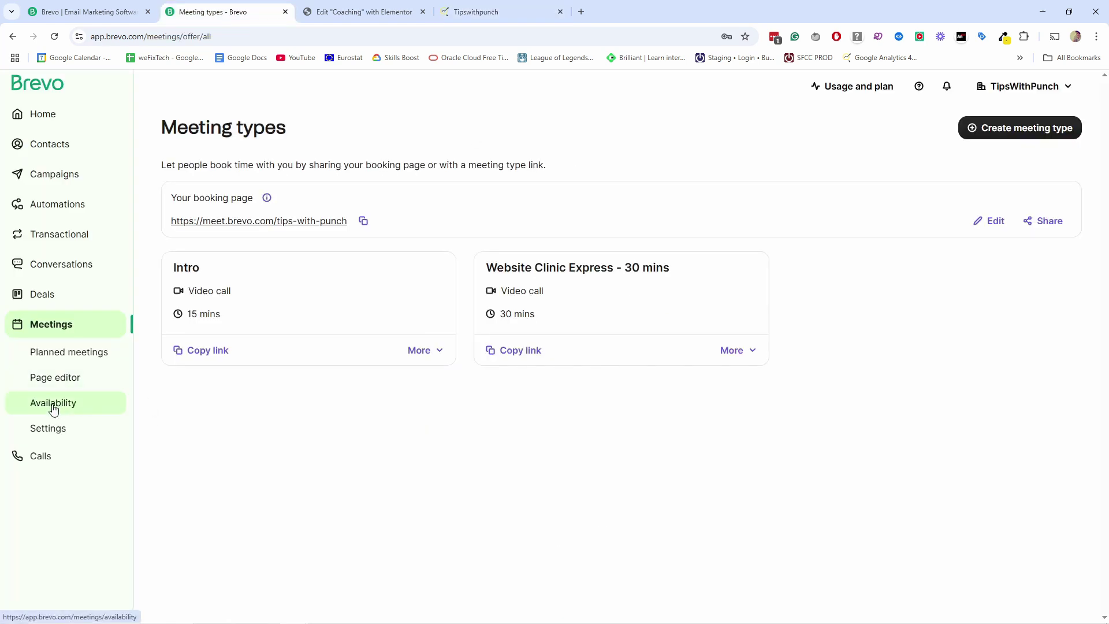
left_click(54, 406)
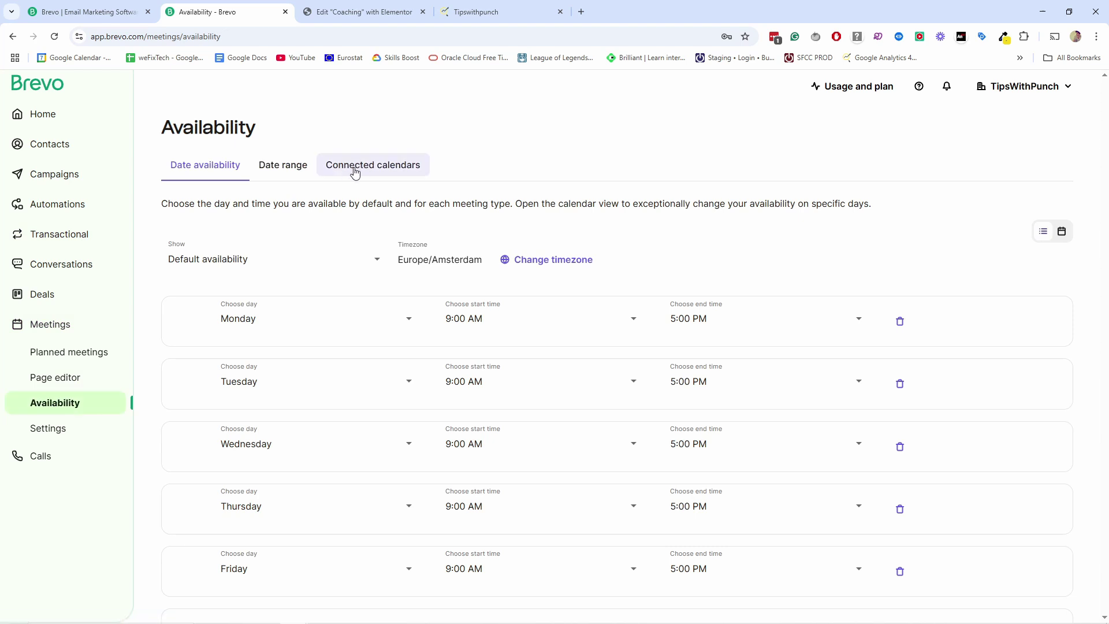
left_click(352, 167)
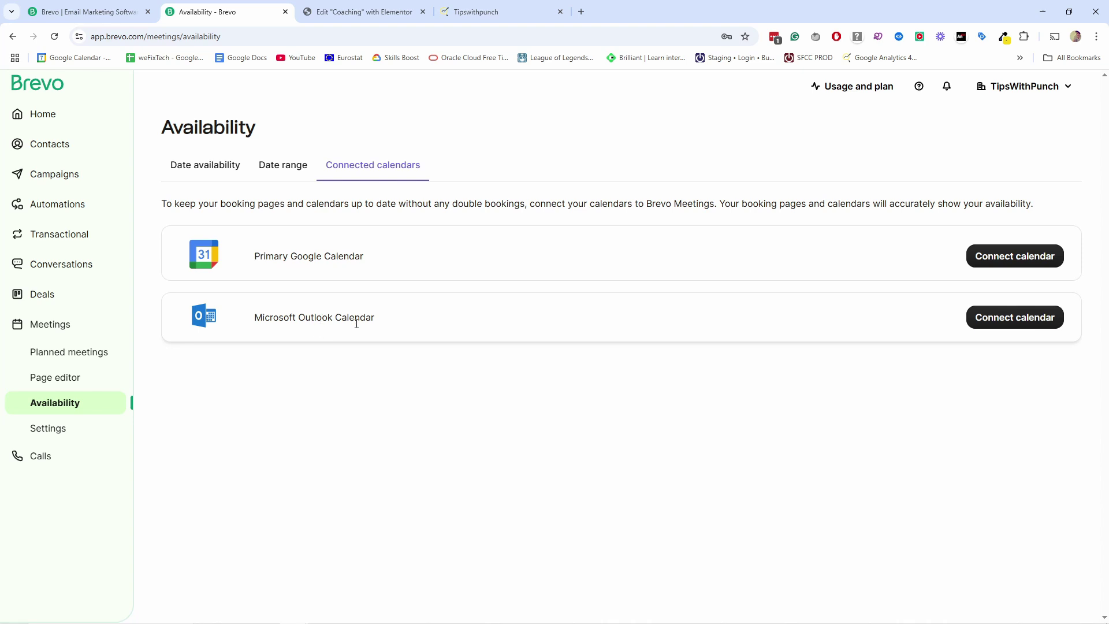
left_click(1015, 257)
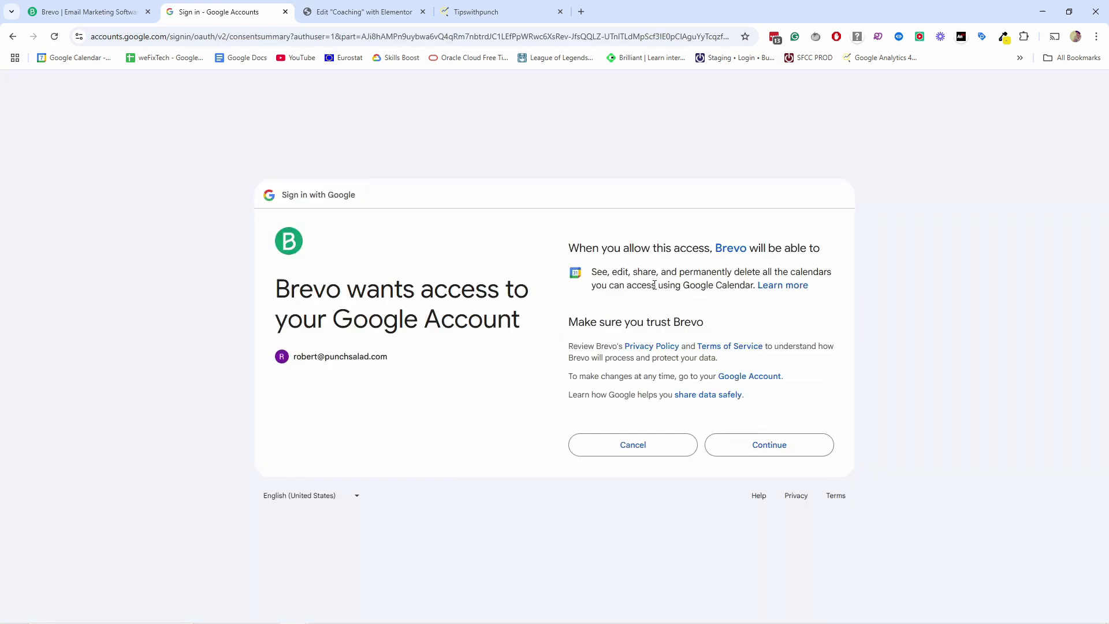
left_click(754, 452)
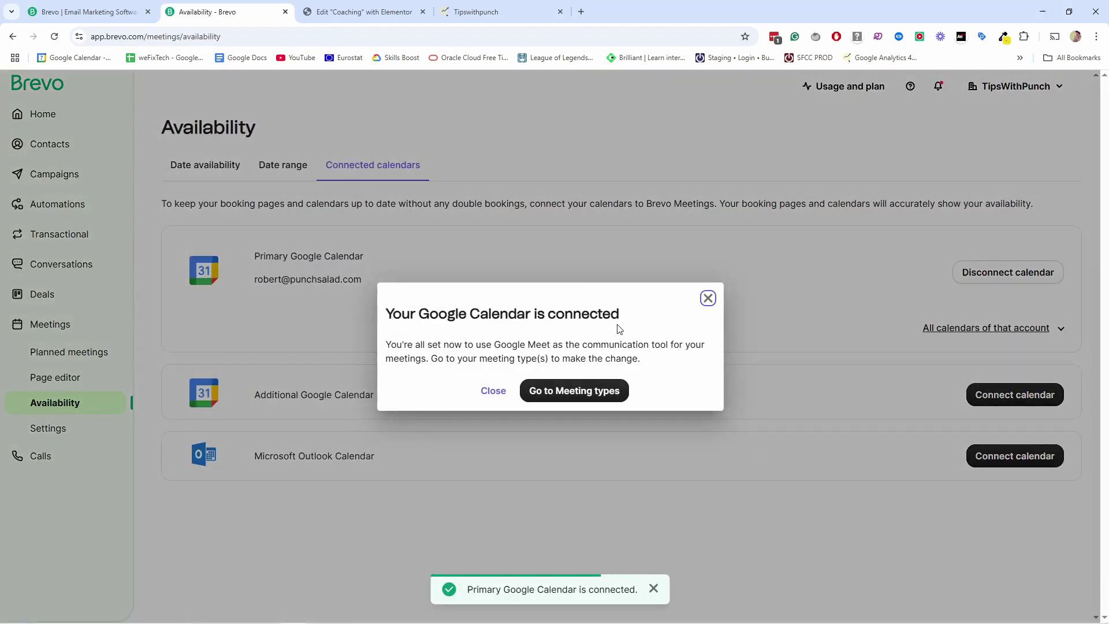
left_click(707, 298)
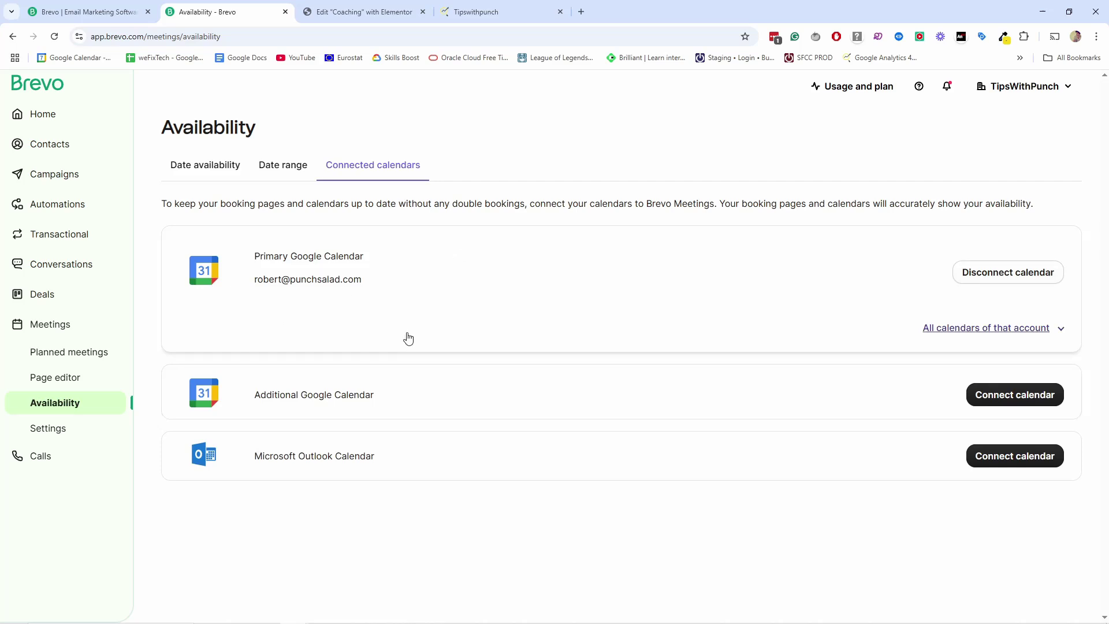
left_click(466, 13)
Step: Reload the booking page and view May 12's available time slots
key("F5")
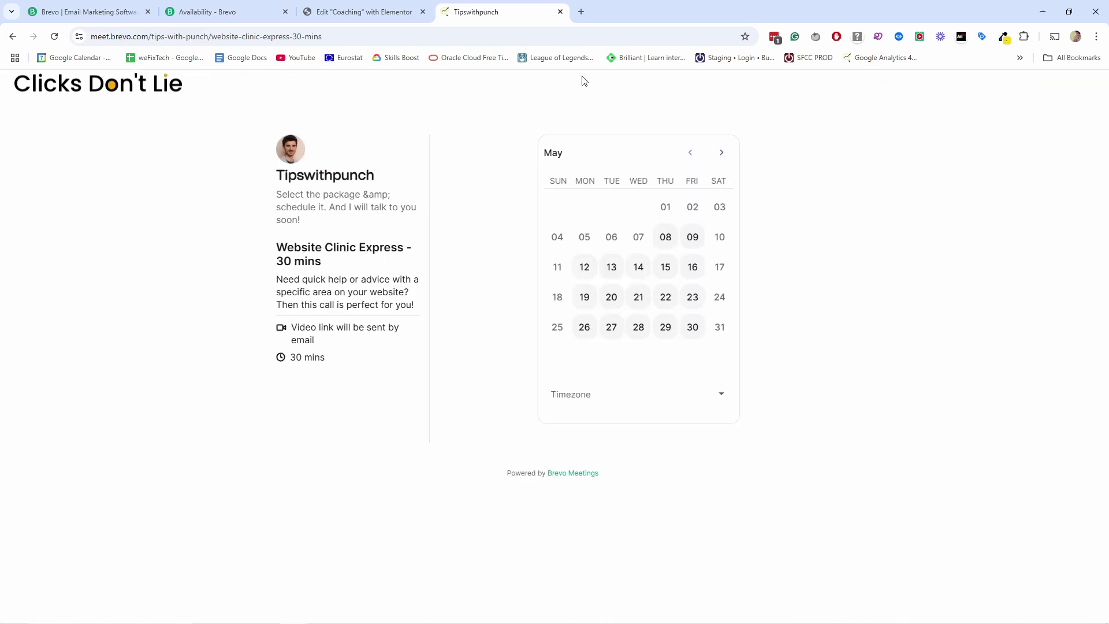
left_click(357, 612)
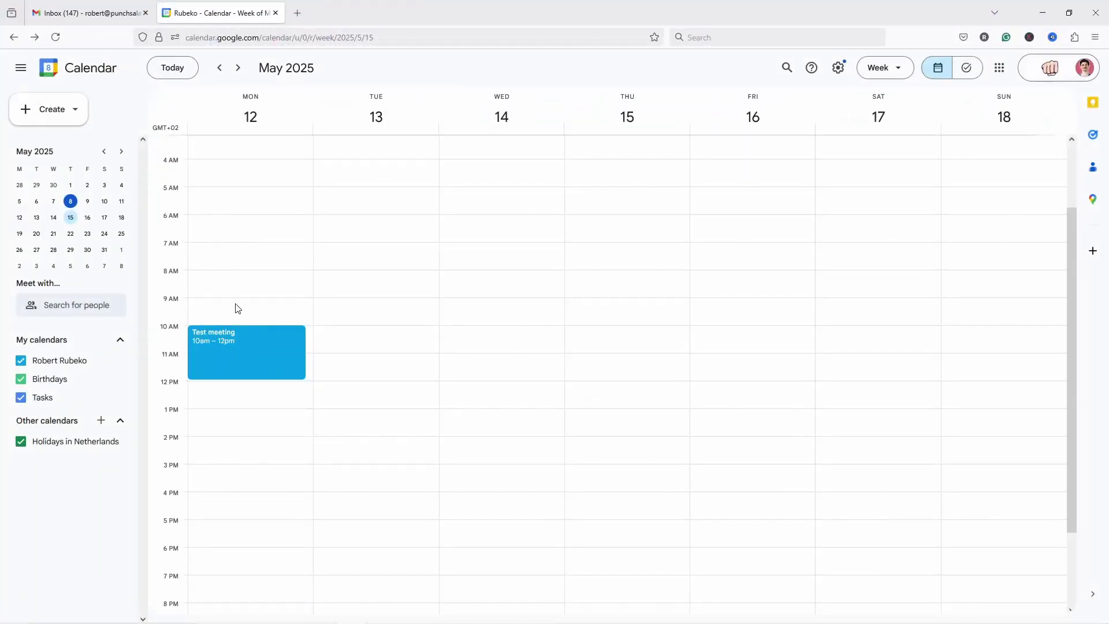
left_click(1042, 12)
left_click(585, 267)
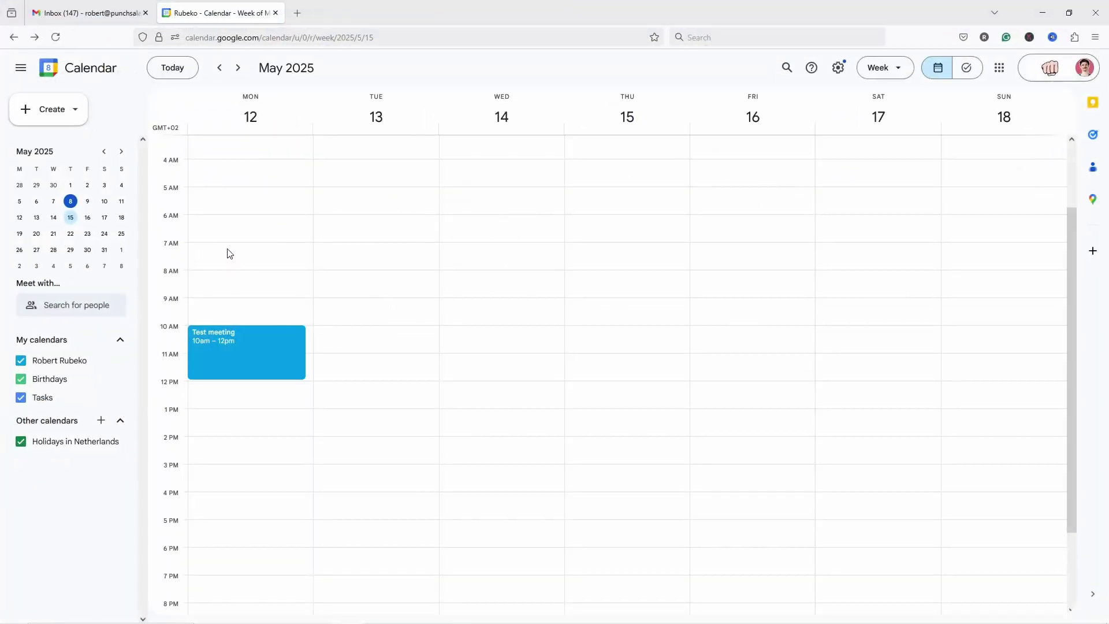
Step: Add a 7–10 AM 'test' event on May 12 in Google Calendar and reload the booking page
left_click_drag(229, 253, 229, 312)
type("test")
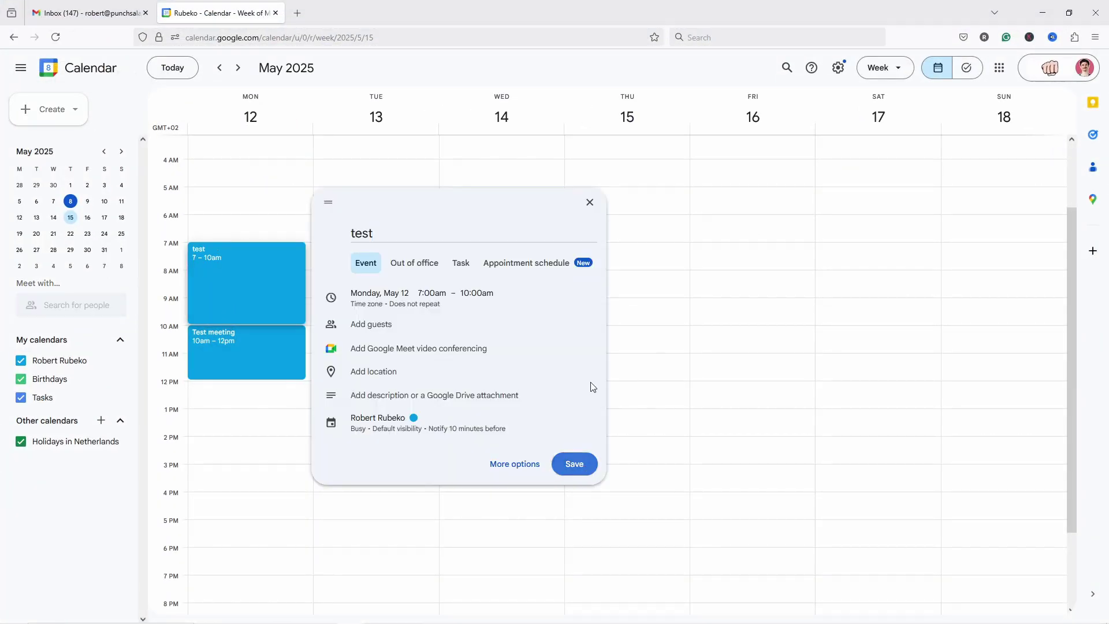
key("Return")
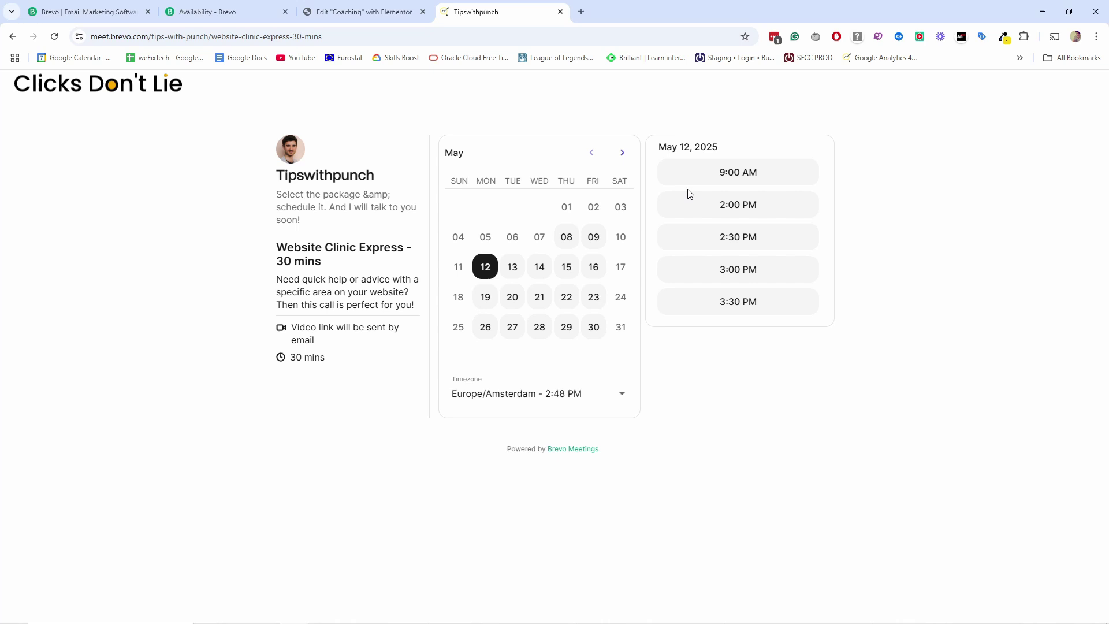
left_click(54, 39)
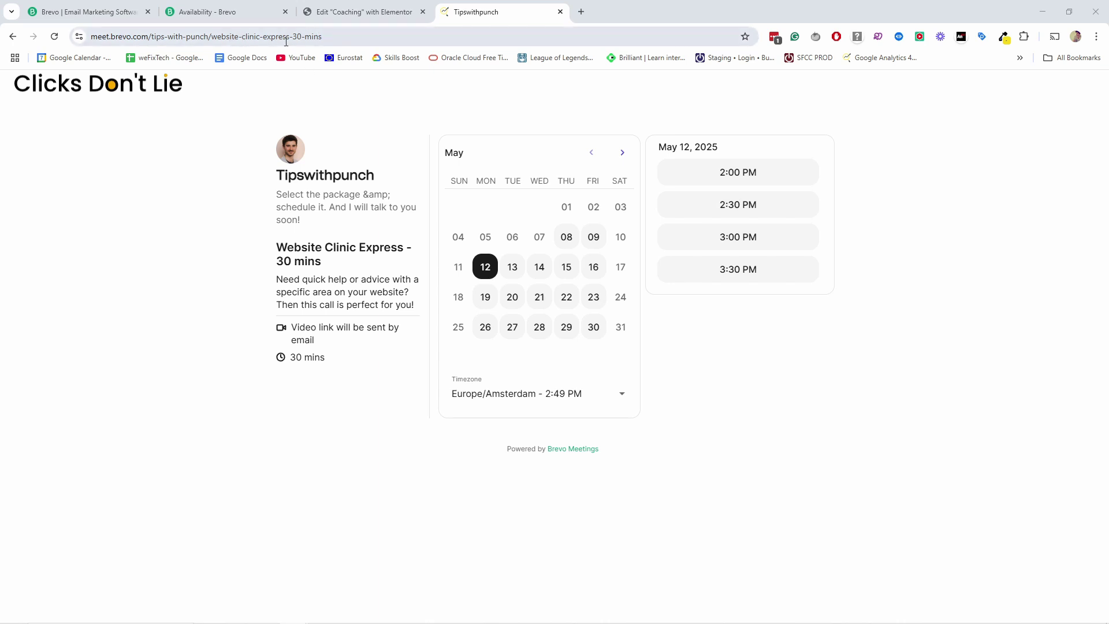
Step: Recheck the booking slots and go to the Meeting types overview
left_click(230, 14)
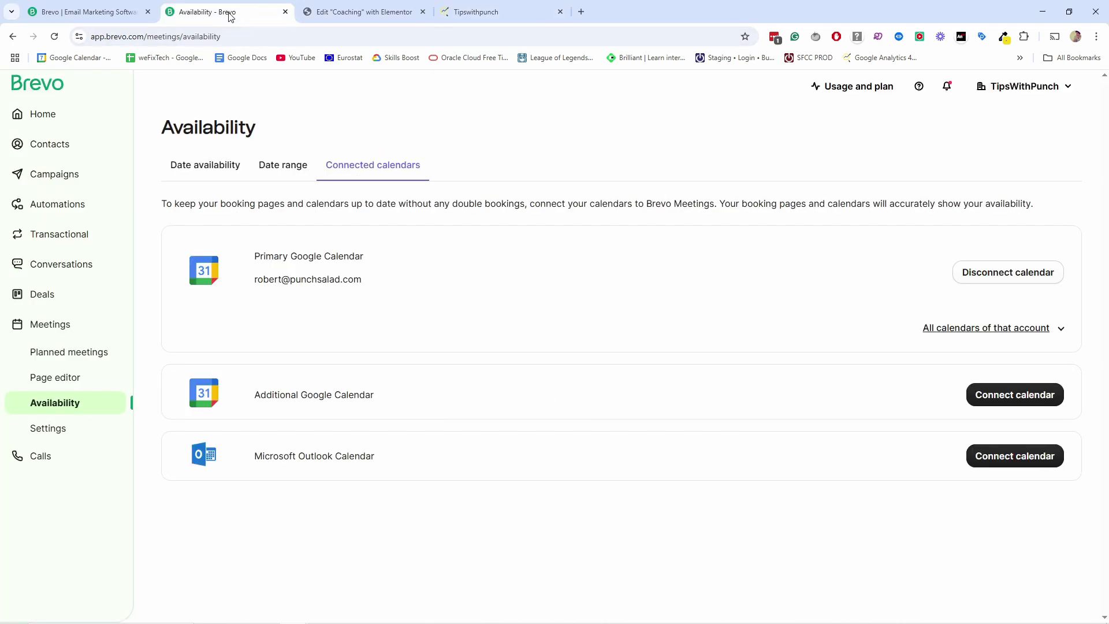
left_click(479, 10)
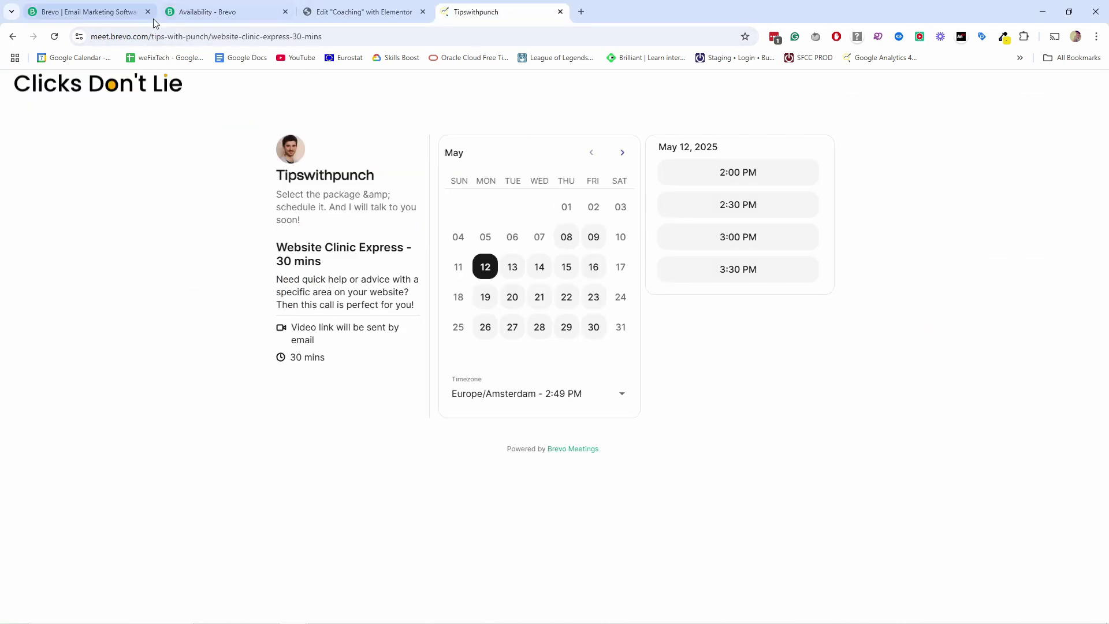
left_click(205, 14)
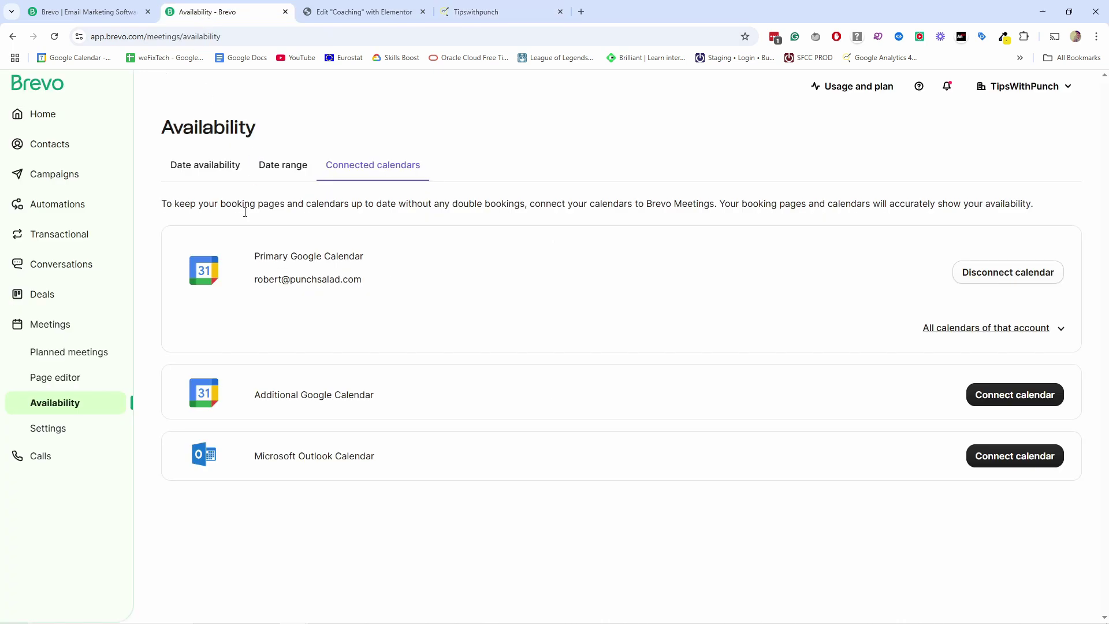
left_click(60, 323)
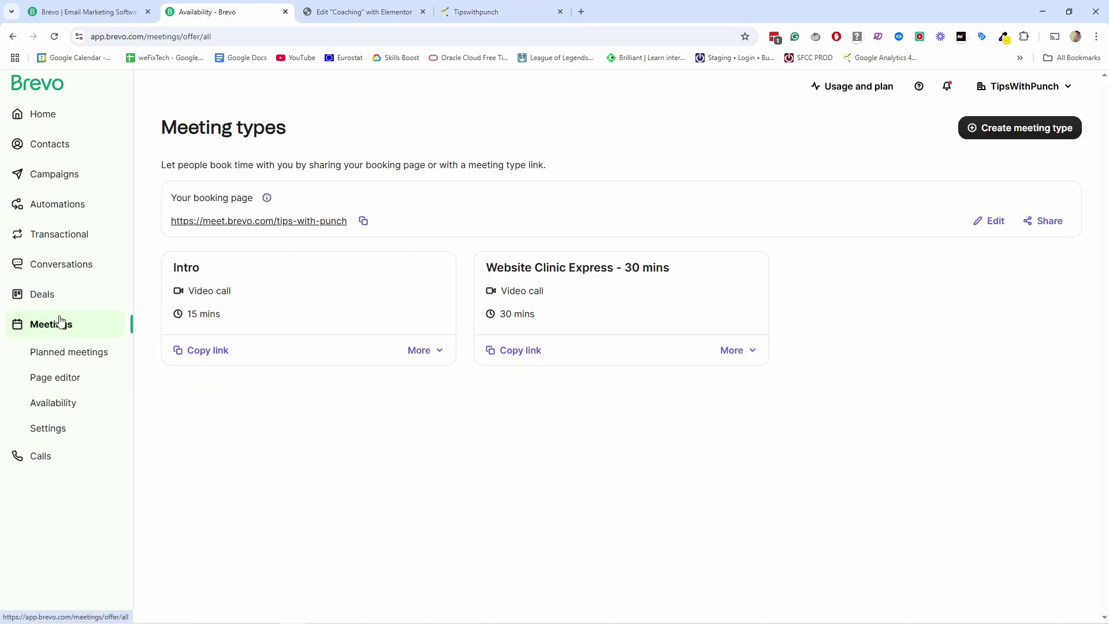
Step: Set Website Clinic Express's embed type to Embedded booking page and copy the iframe code
left_click(731, 350)
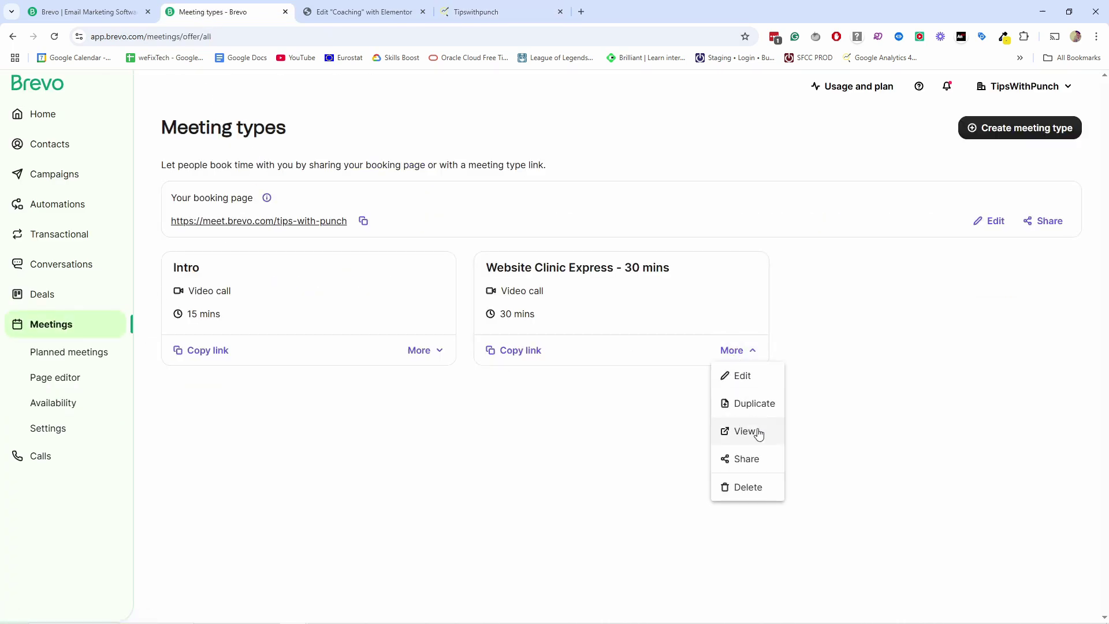
left_click(745, 458)
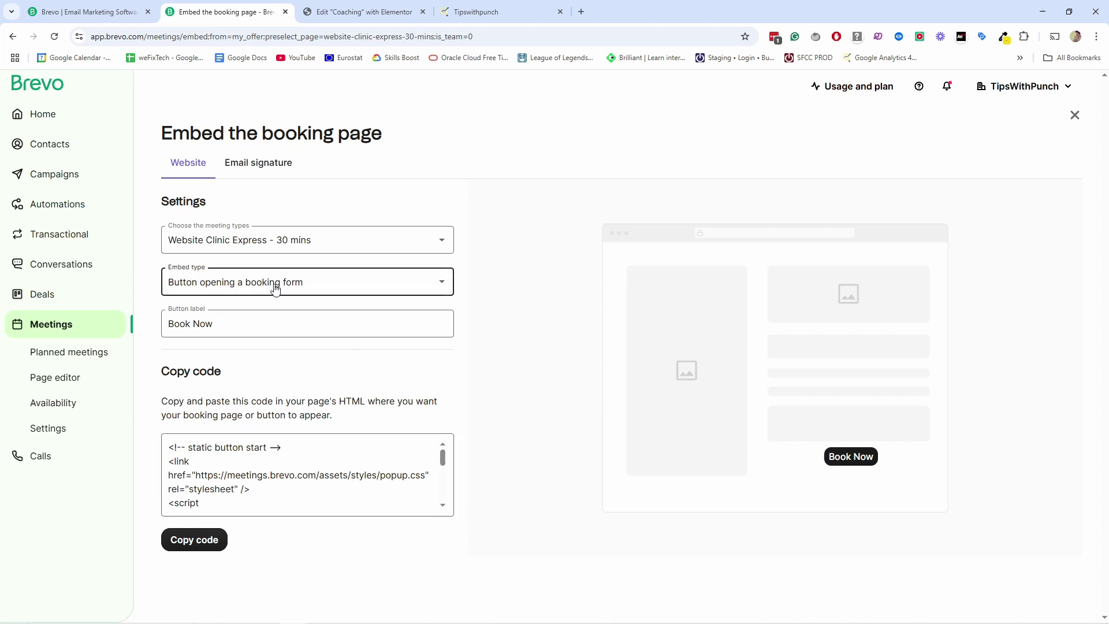
left_click(289, 284)
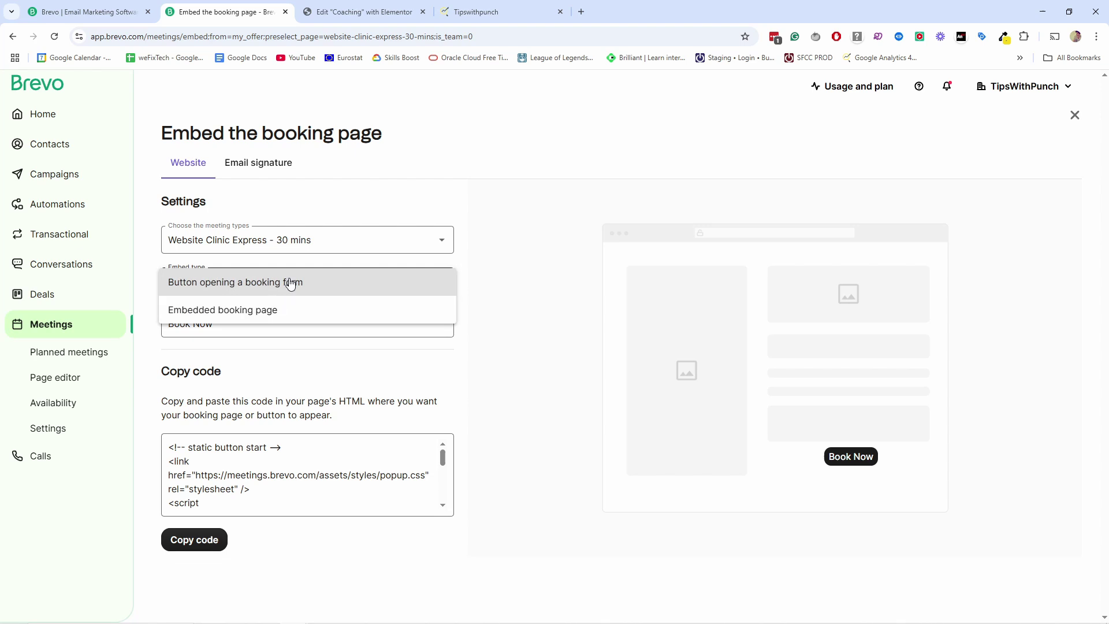
left_click(290, 283)
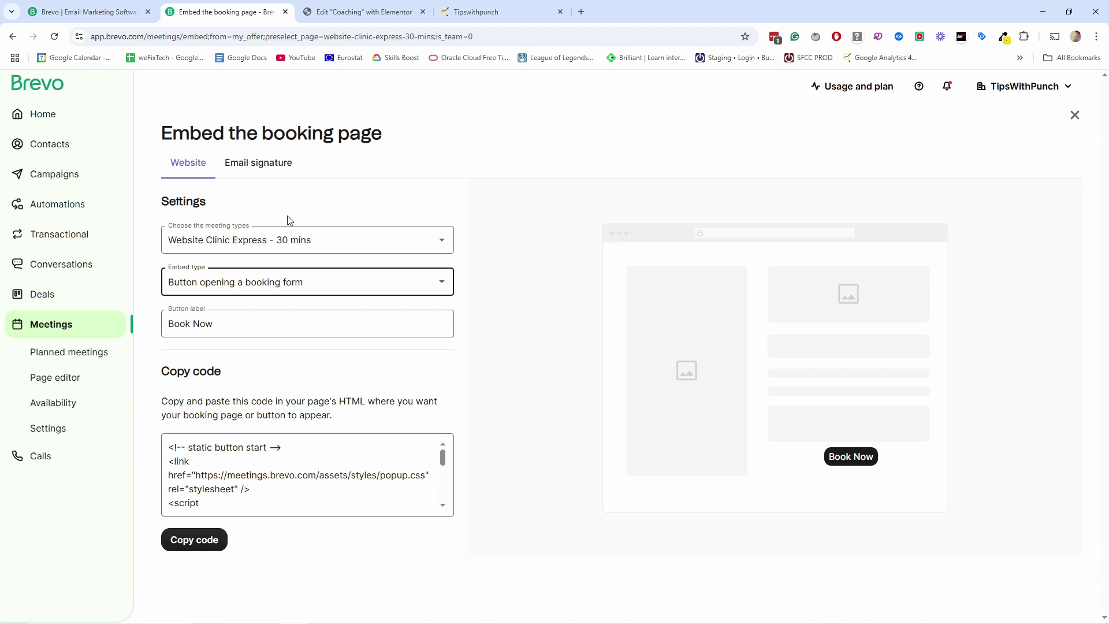
left_click(279, 294)
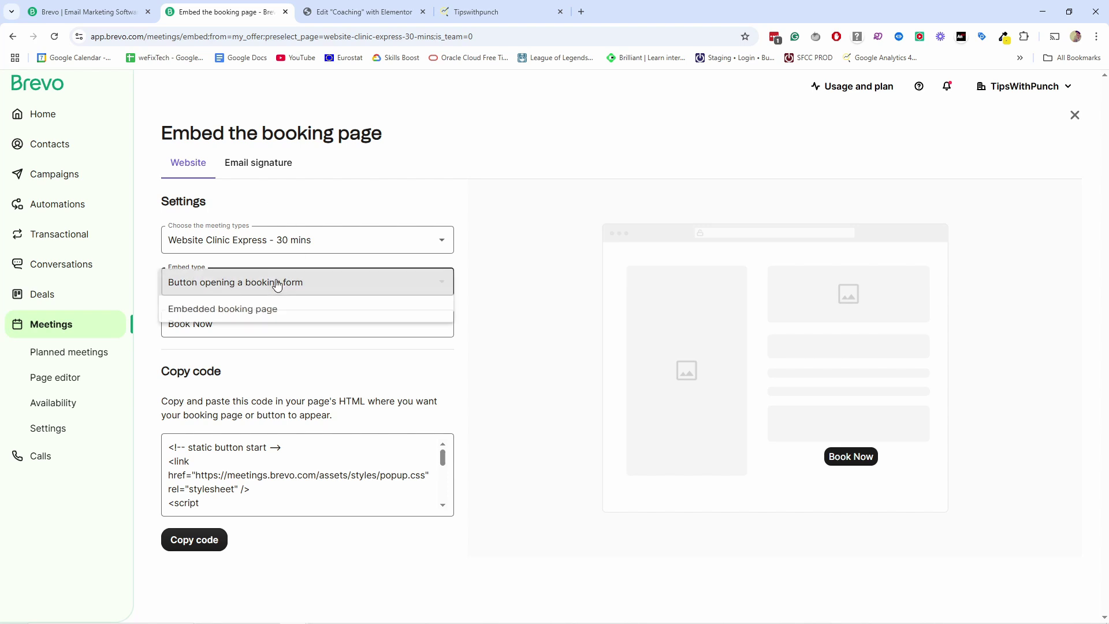
left_click(232, 312)
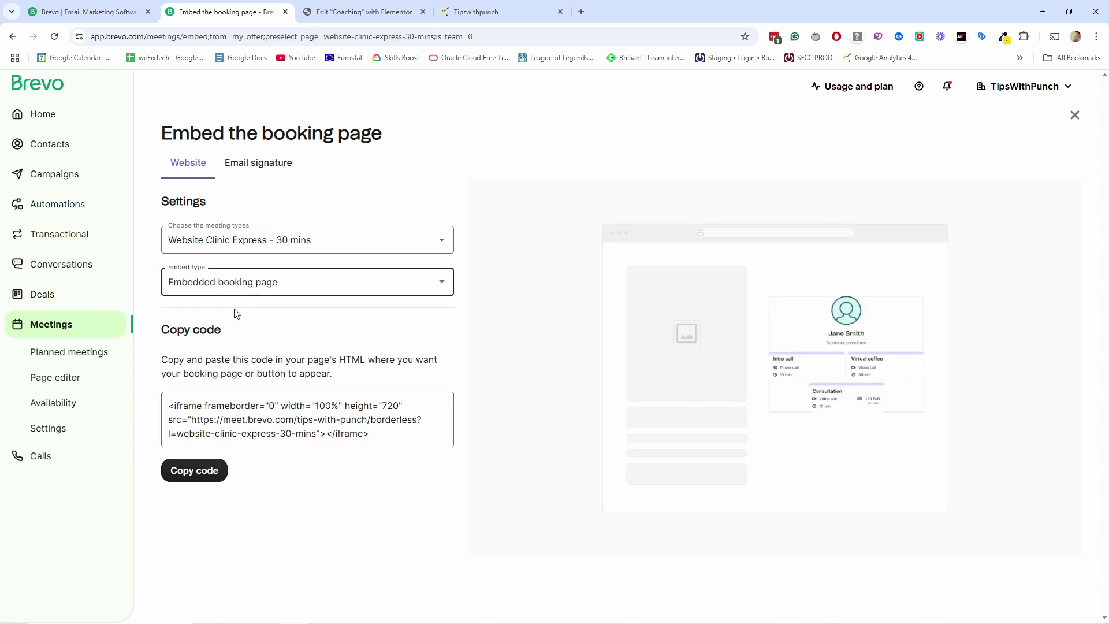
left_click(200, 470)
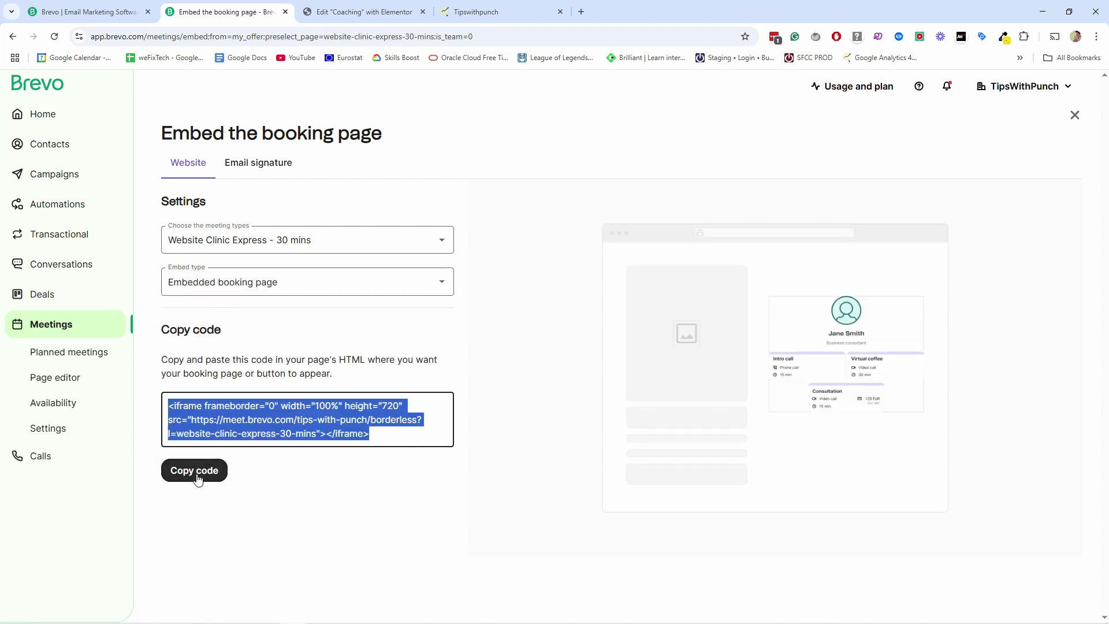
Step: Add an HTML widget below the Ready to Elevate text on the Coaching page with the iframe code
left_click(357, 13)
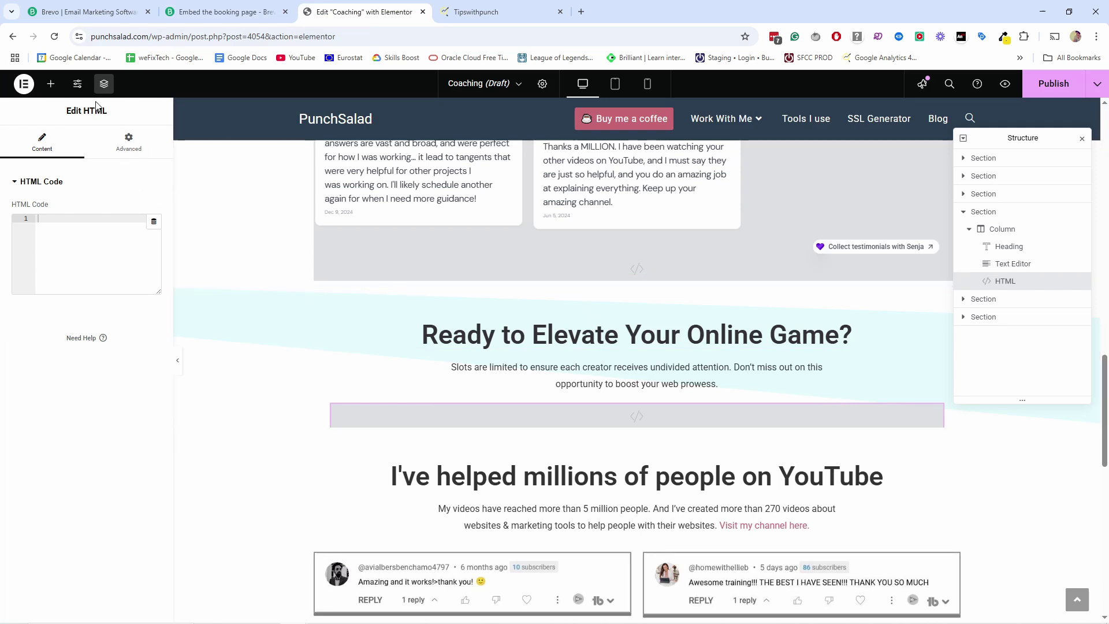
left_click(51, 84)
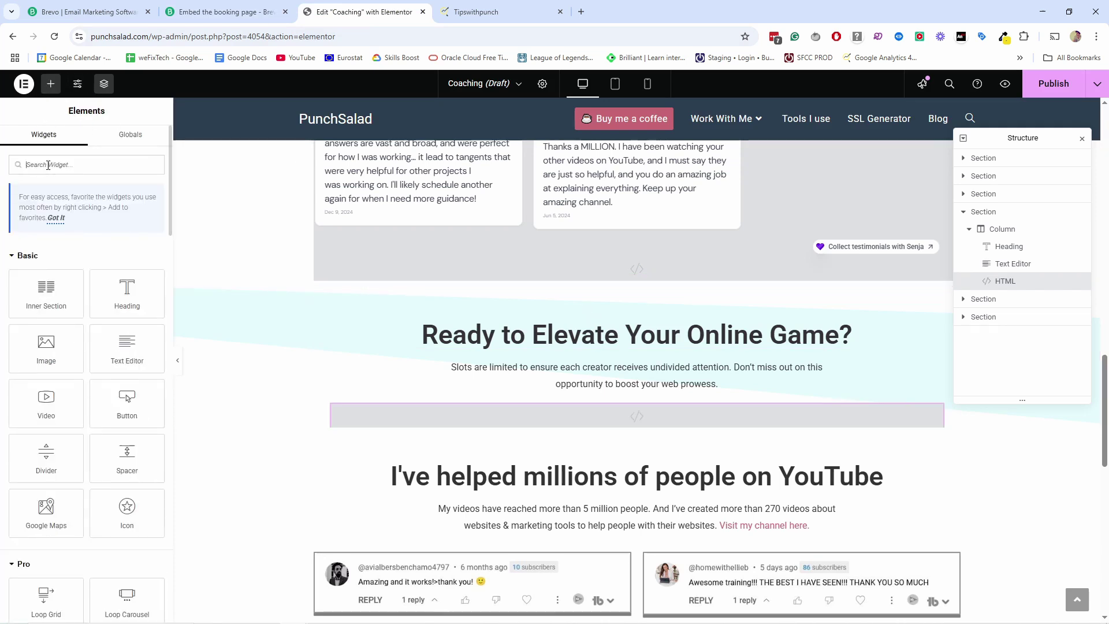
type("html")
left_click_drag(46, 262, 623, 402)
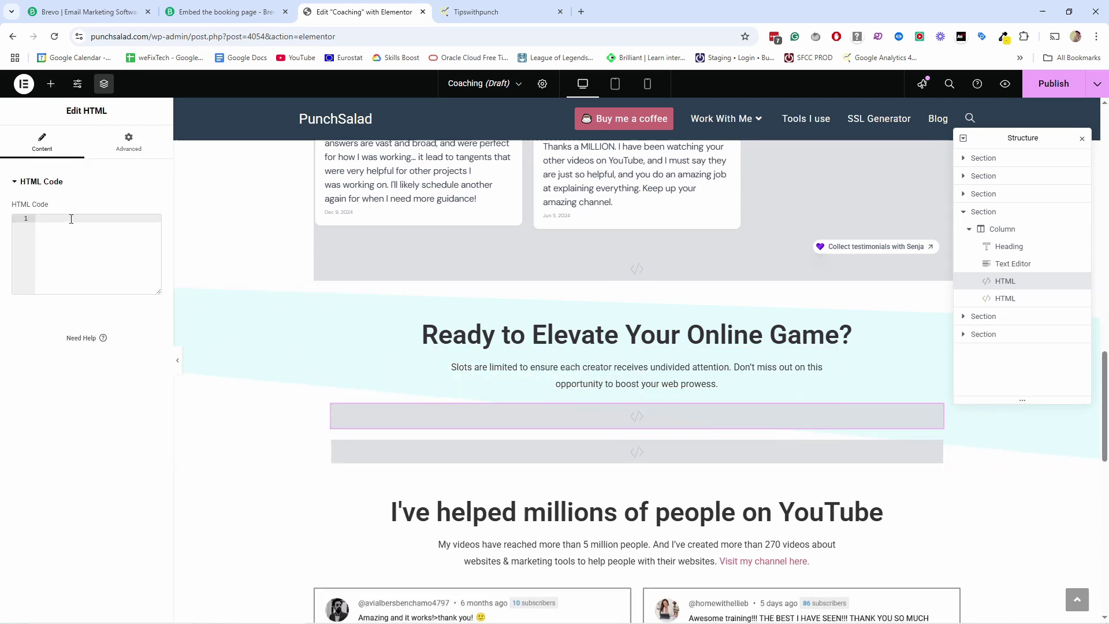
key("ctrl+v")
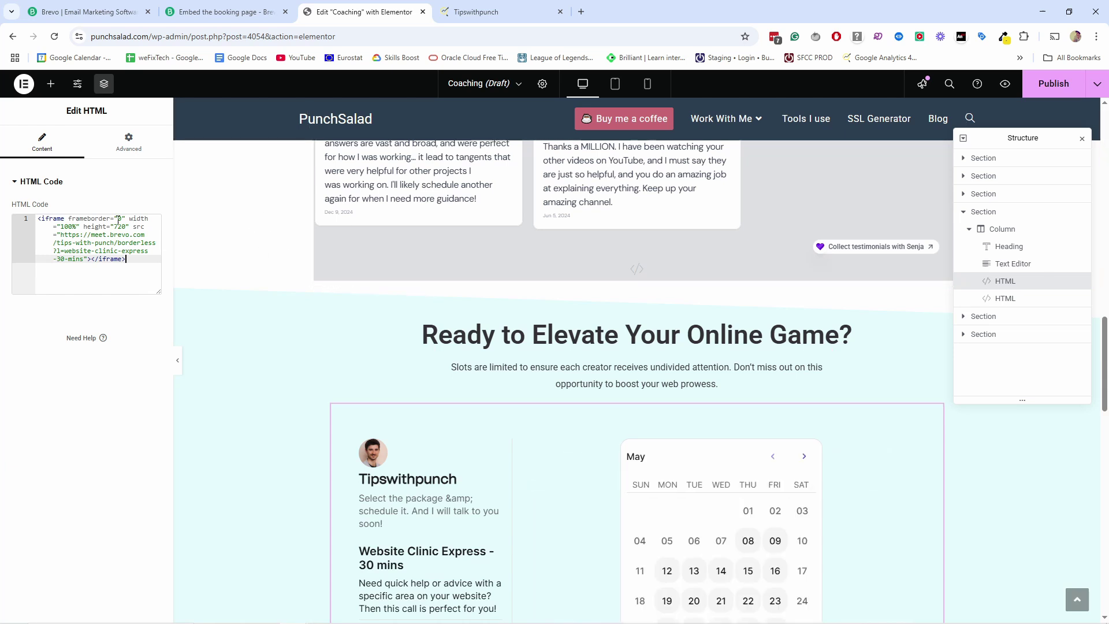
Step: Preview the Coaching page with the embedded booking calendar
scroll(379, 346, "down", 4)
scroll(668, 315, "up", 2)
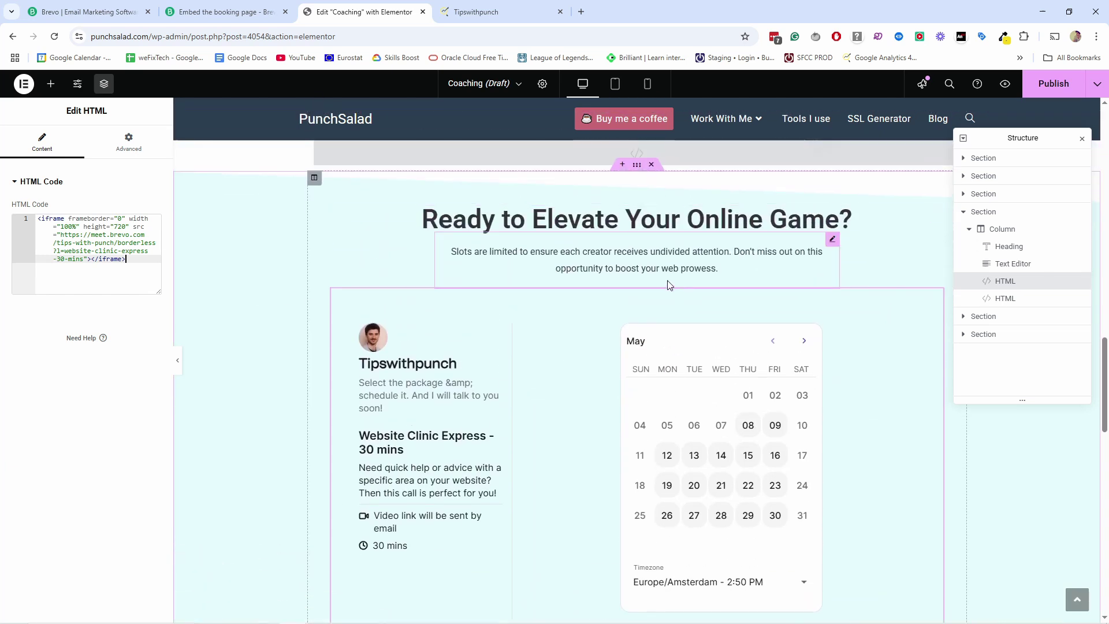
scroll(339, 310, "down", 2)
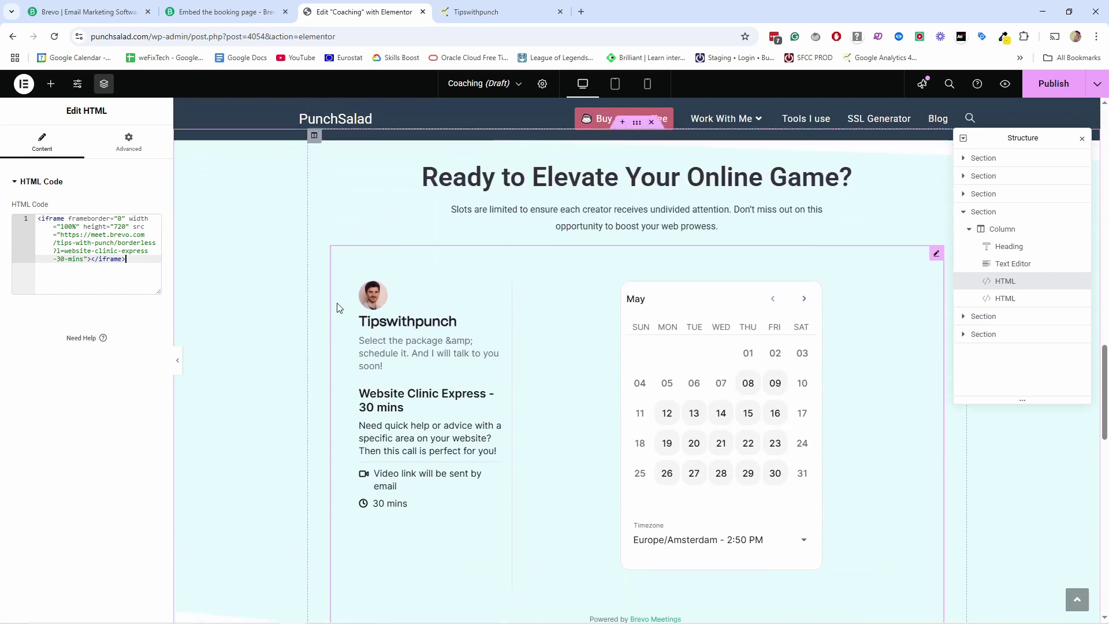
left_click(1005, 84)
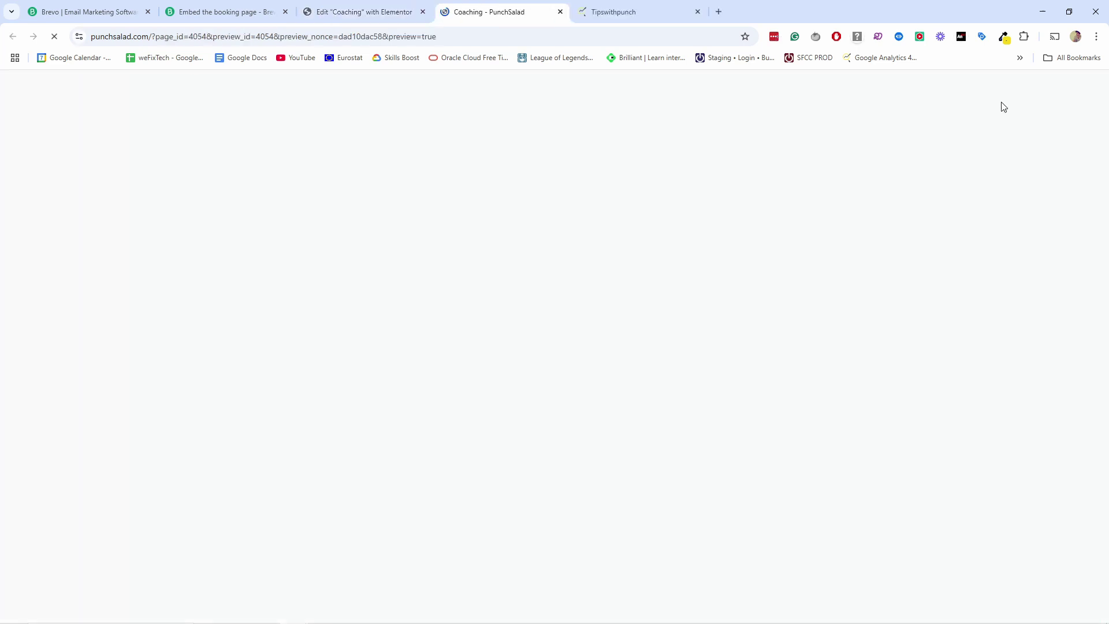
scroll(278, 267, "down", 15)
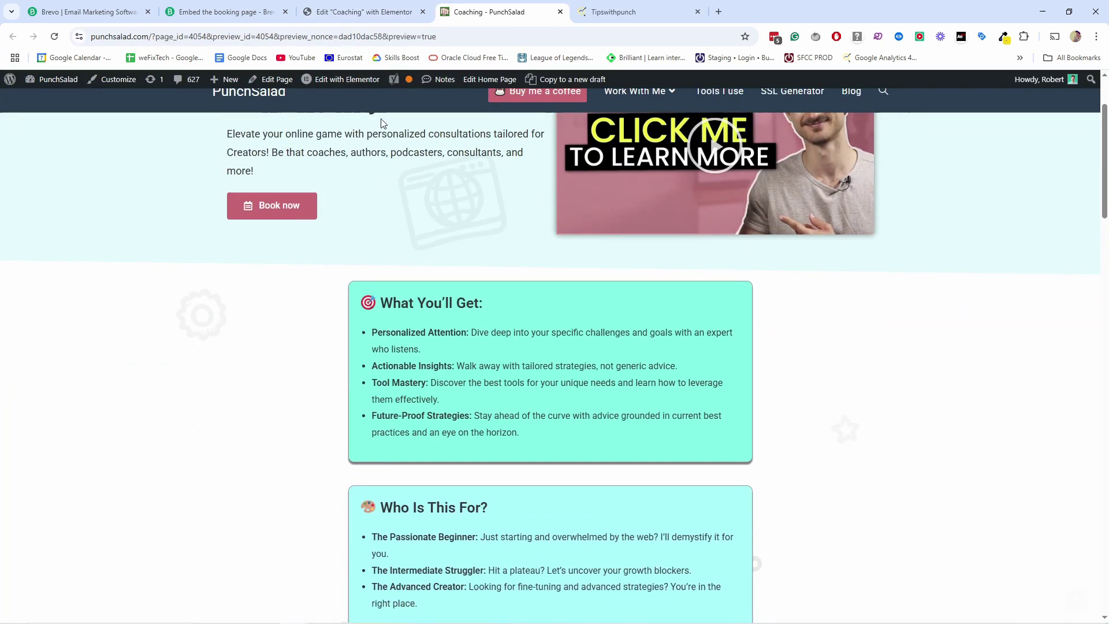
Step: In the embedded calendar, pick May 12 at 2:30 PM and proceed to the information form
scroll(454, 151, "down", 8)
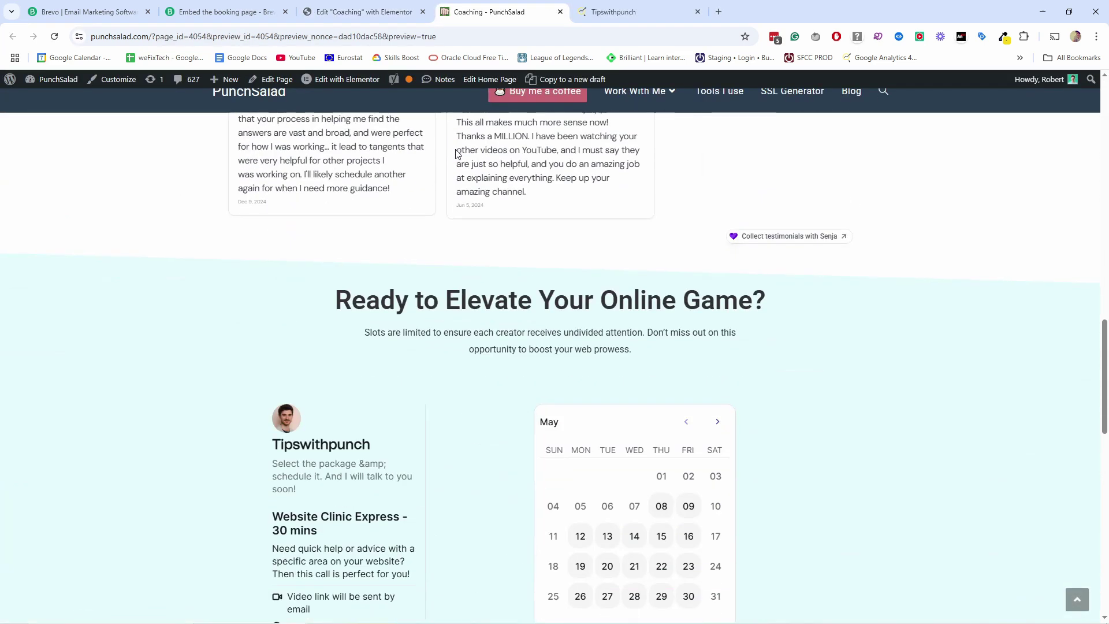
scroll(281, 304, "up", 1)
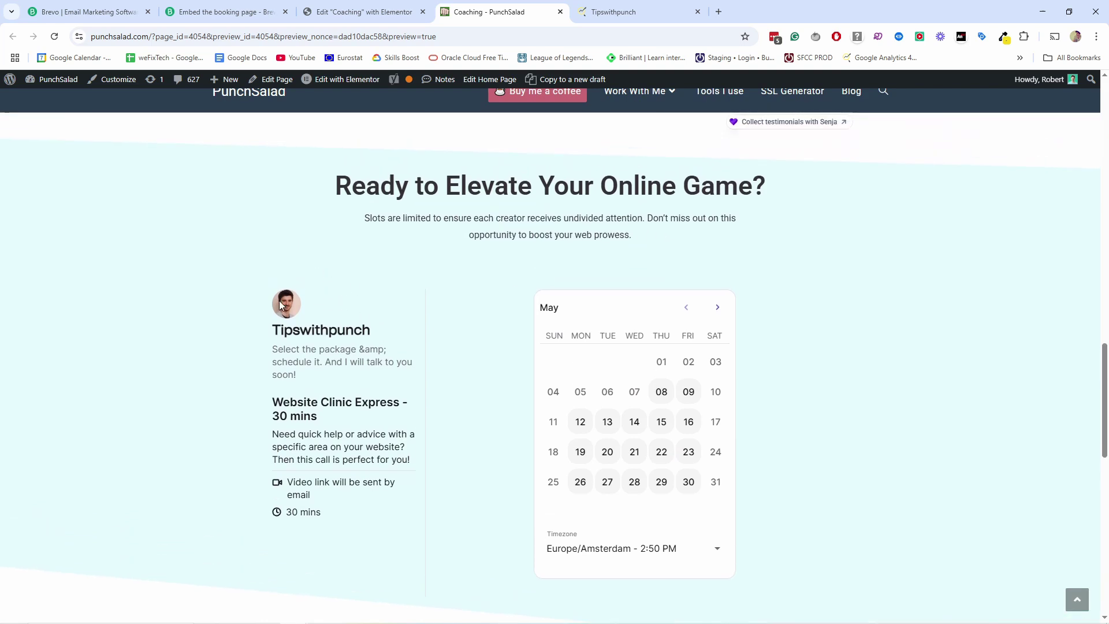
scroll(375, 462, "up", 1)
scroll(425, 437, "down", 3)
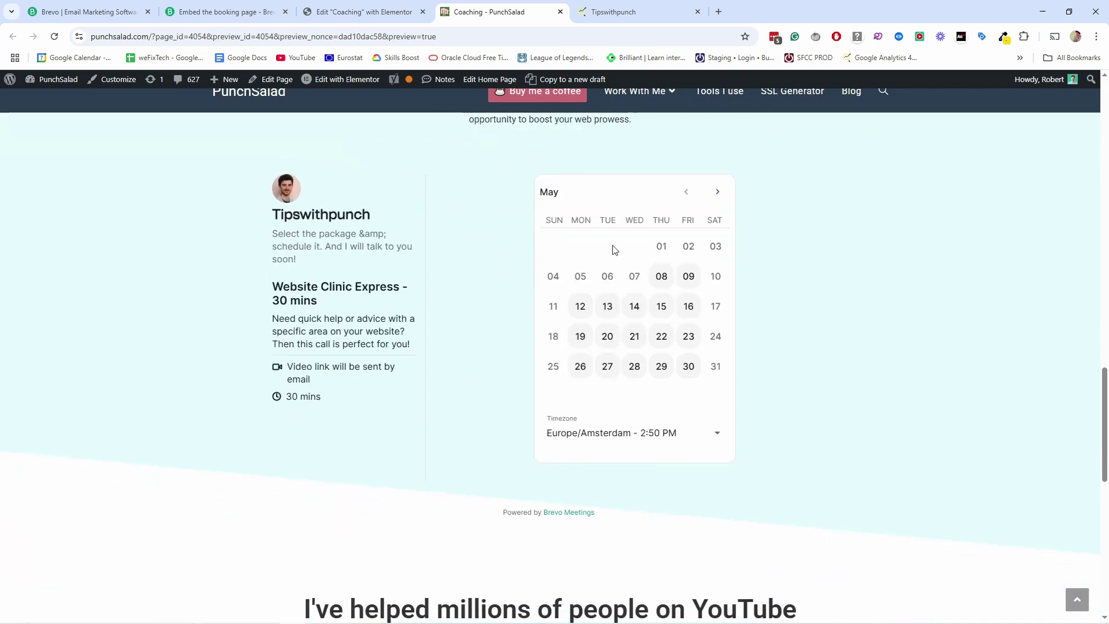
left_click(580, 306)
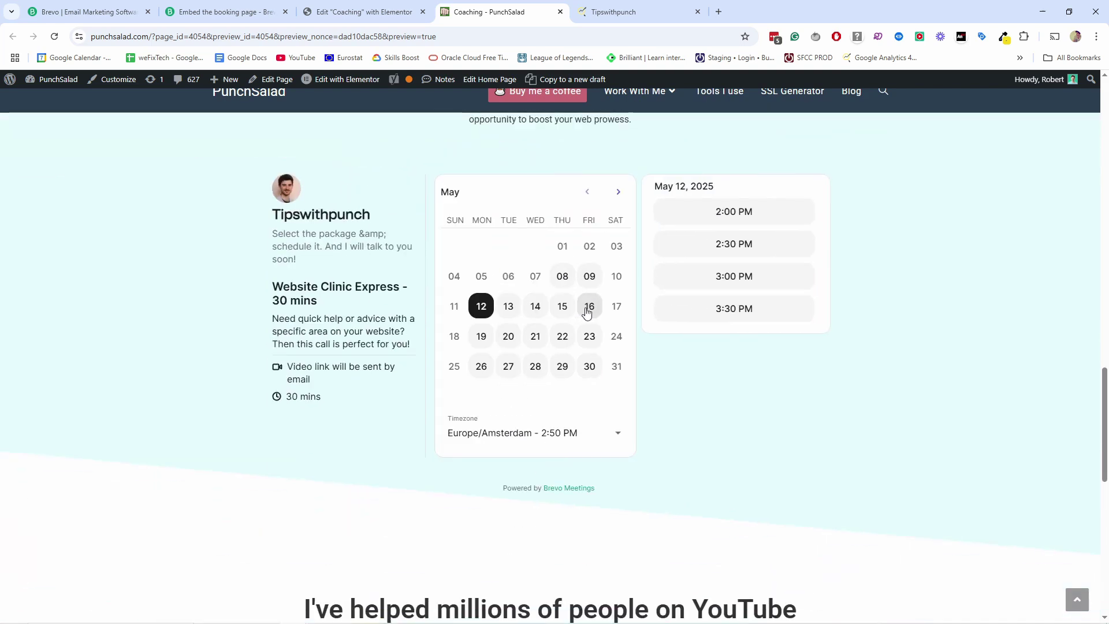
left_click(700, 243)
left_click(783, 243)
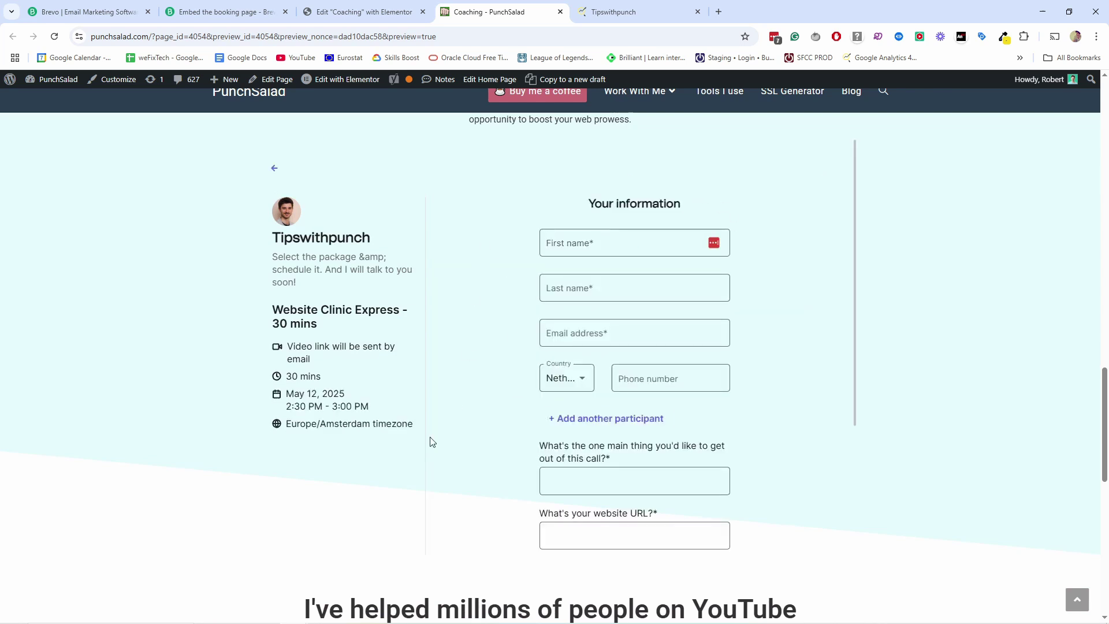
scroll(306, 276, "up", 2)
scroll(379, 349, "down", 2)
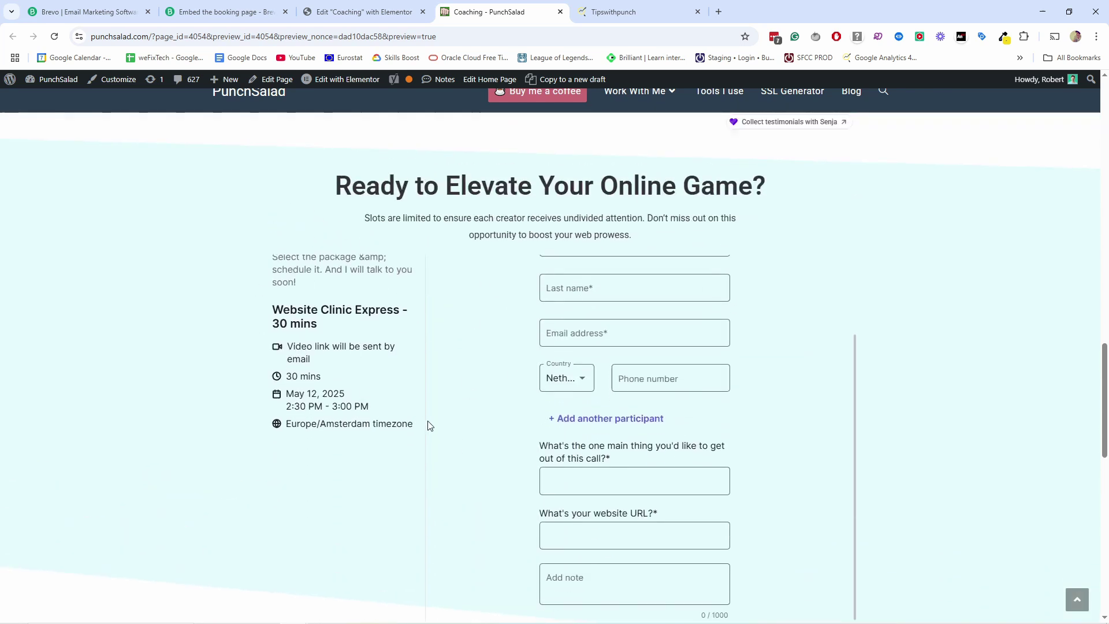
scroll(433, 422, "up", 2)
Step: Give the booking embed's HTML widget a Classic background in the global colour BG white
left_click(363, 12)
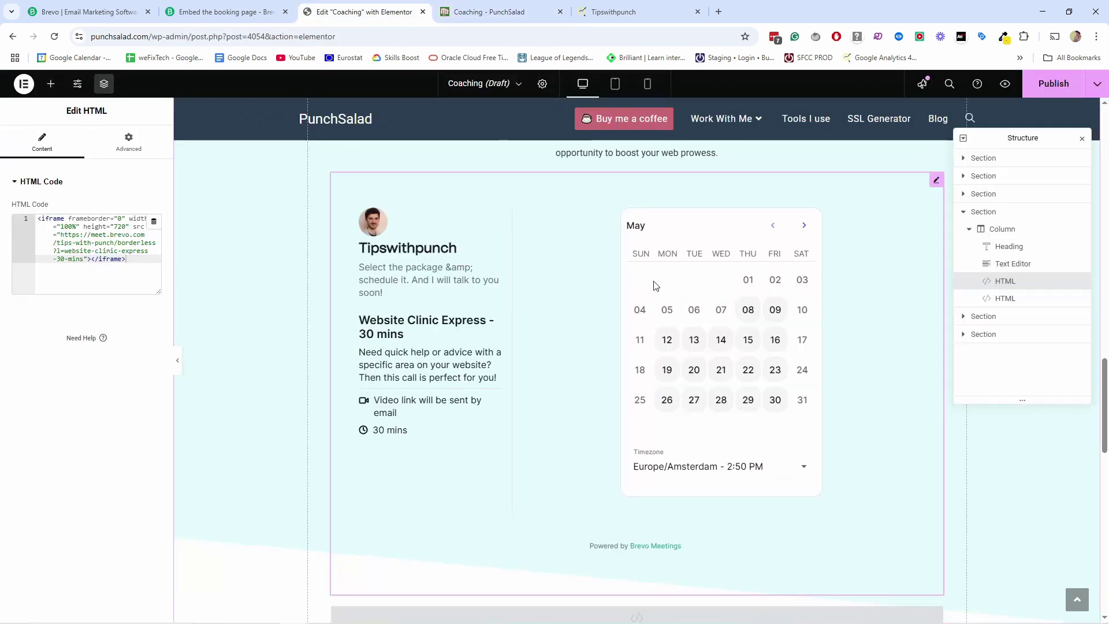
left_click(128, 141)
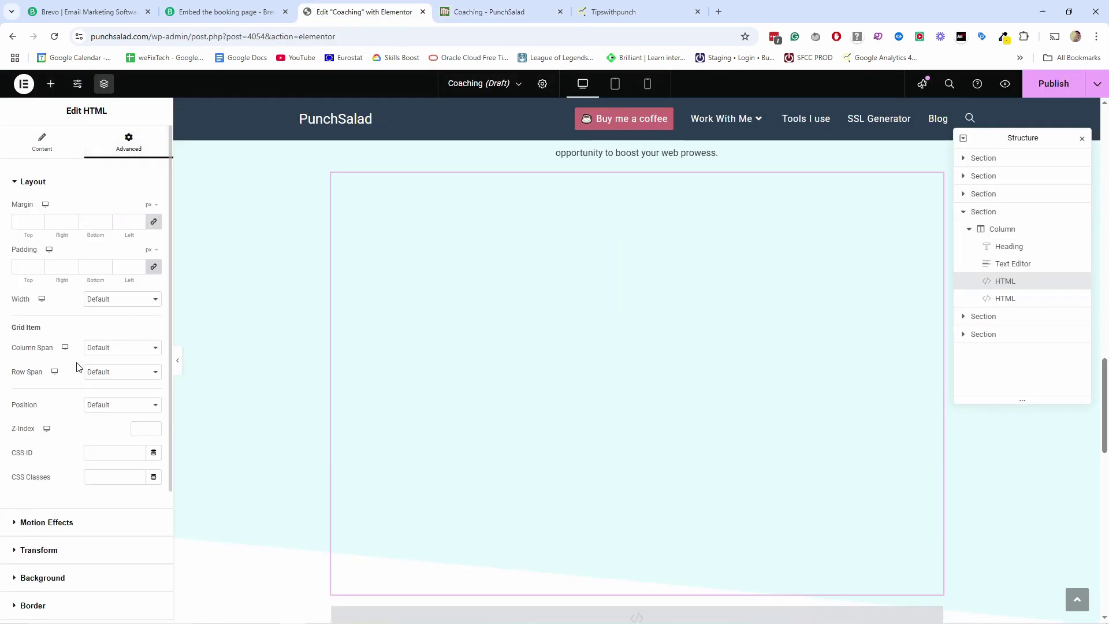
scroll(87, 242, "down", 2)
scroll(86, 243, "down", 1)
left_click(54, 403)
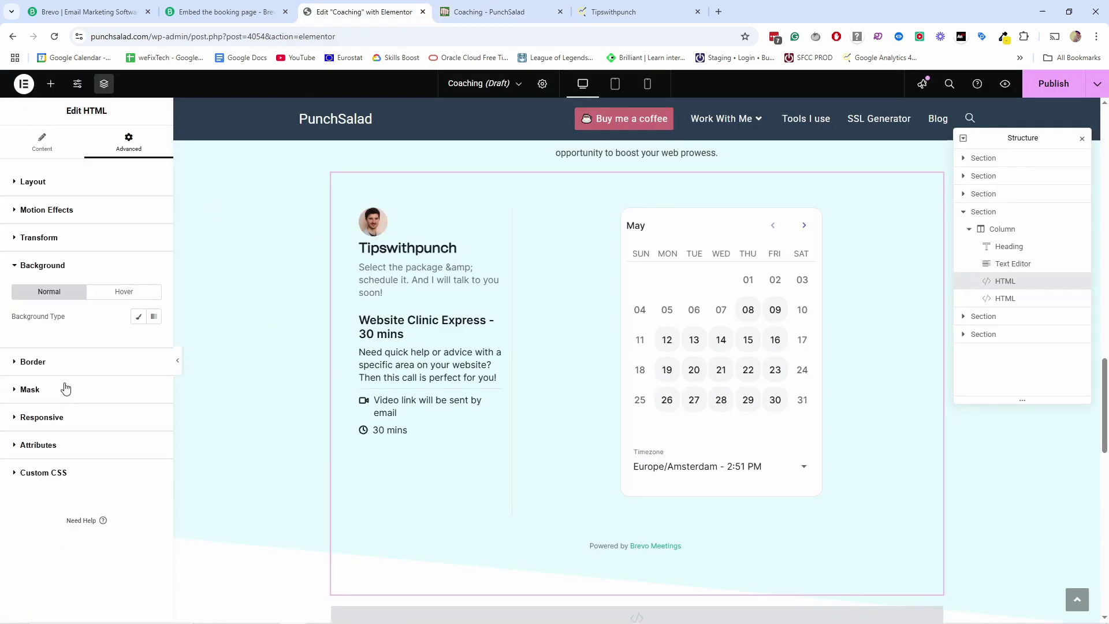
left_click(140, 321)
left_click(154, 340)
left_click(138, 341)
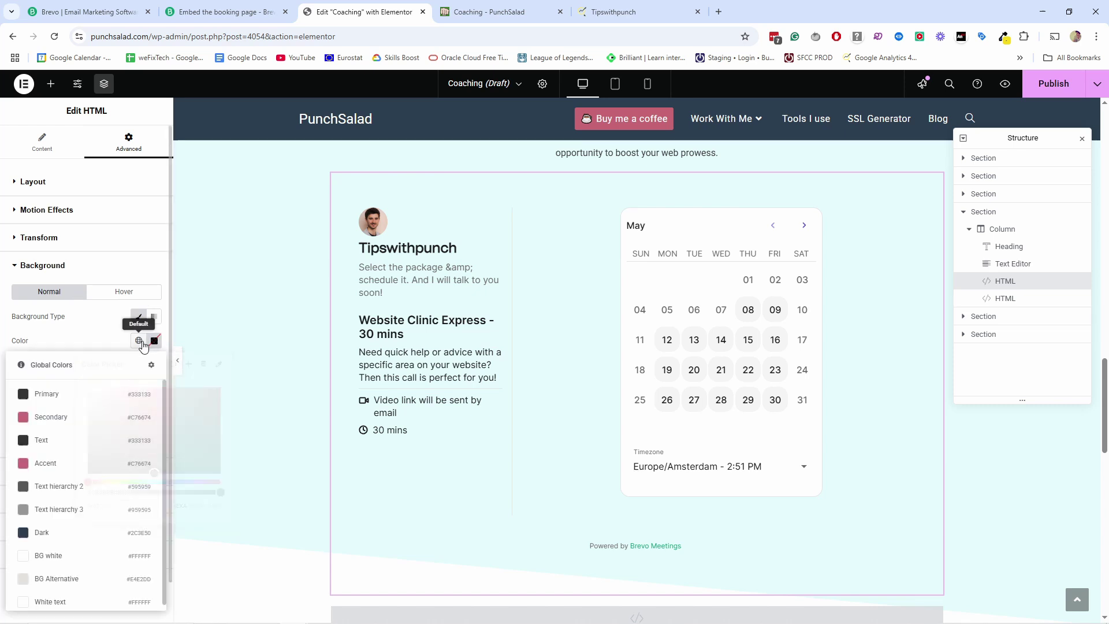
left_click(56, 559)
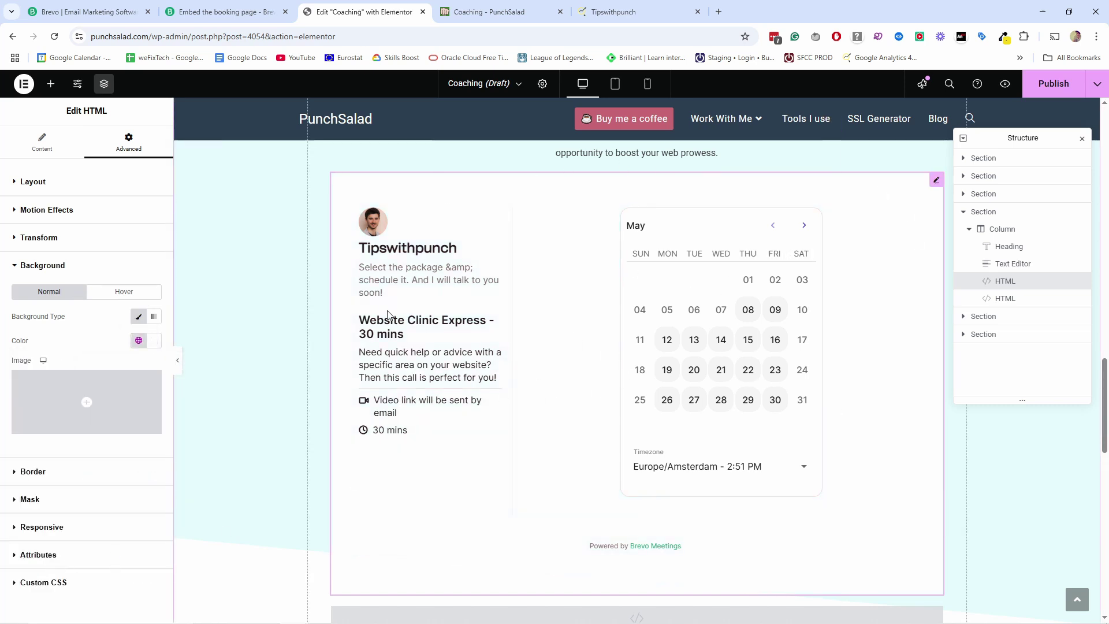
Step: Copy the Website Clinic Express - 30 mins email signature with its Book a meeting button
left_click(243, 9)
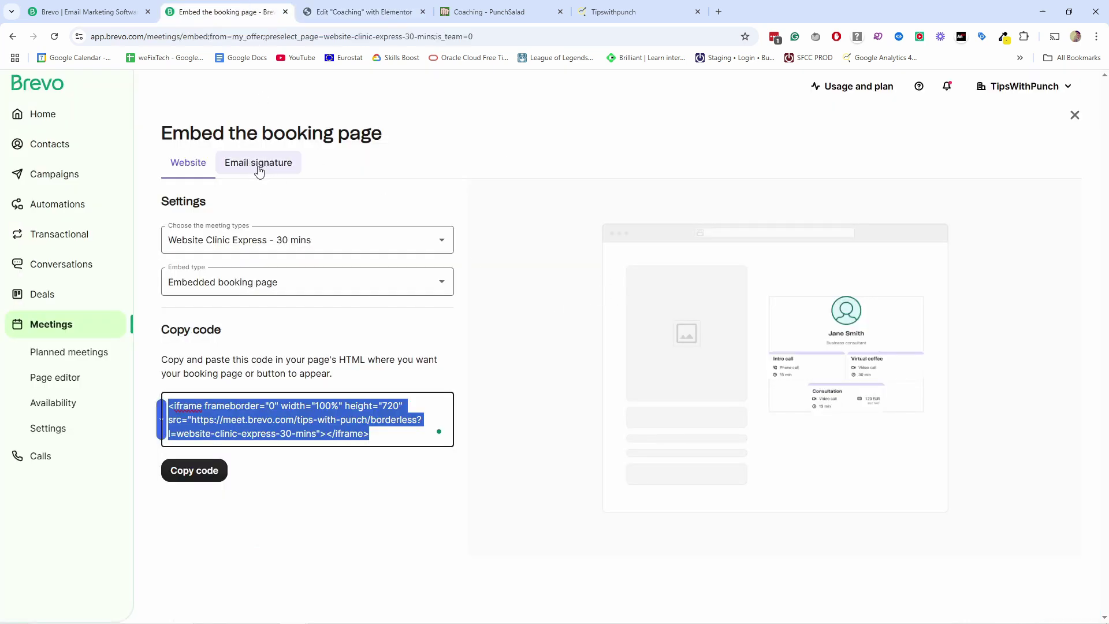
left_click(241, 170)
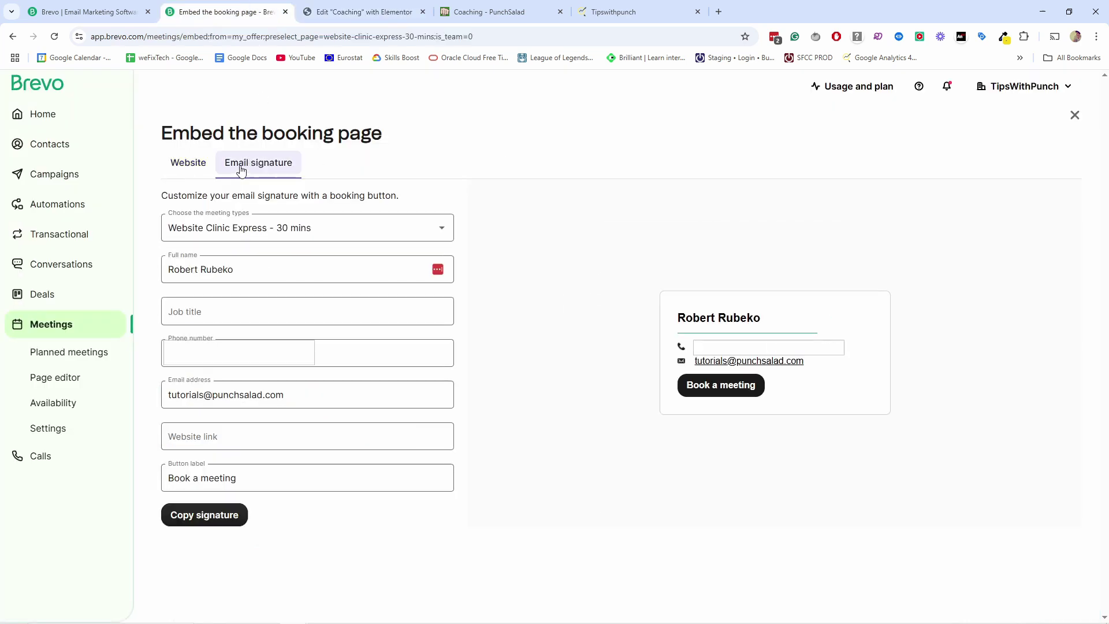
left_click(295, 235)
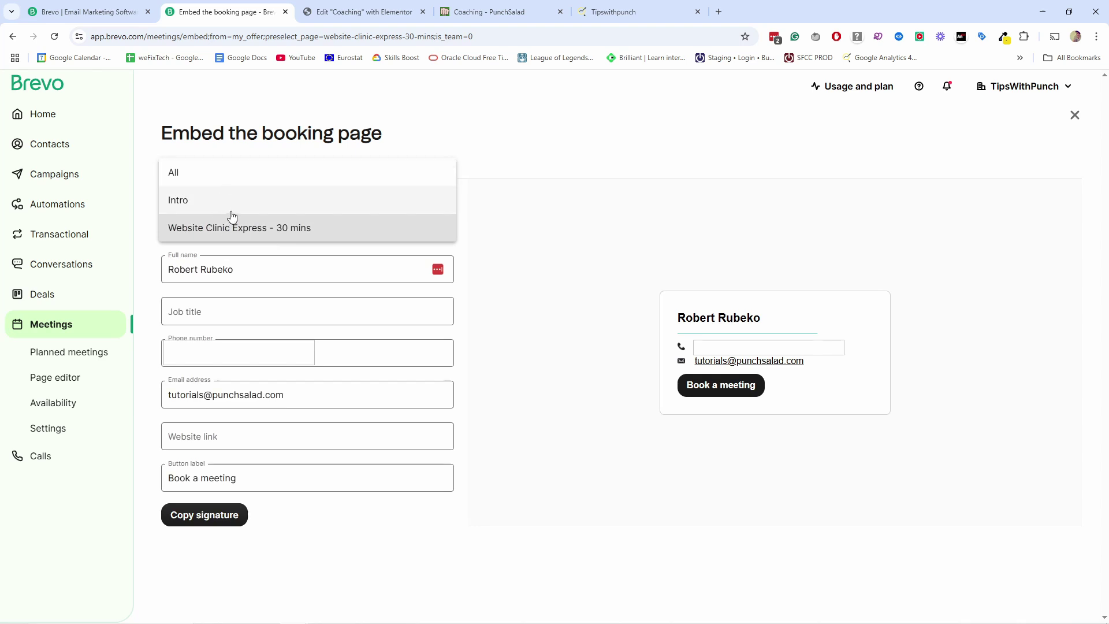
left_click(497, 241)
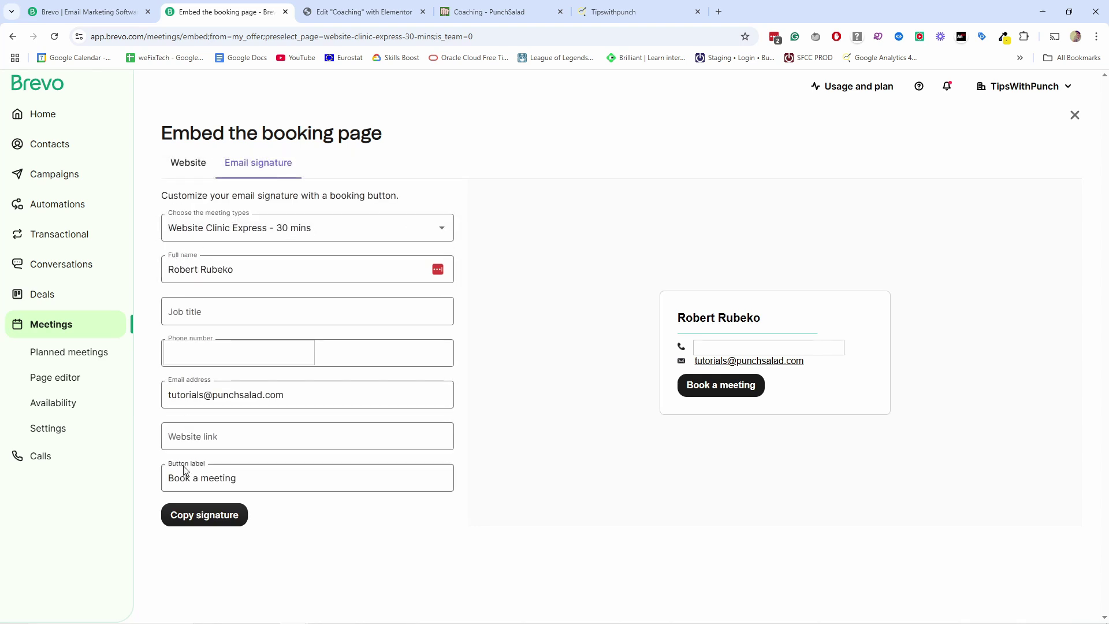
left_click(225, 479)
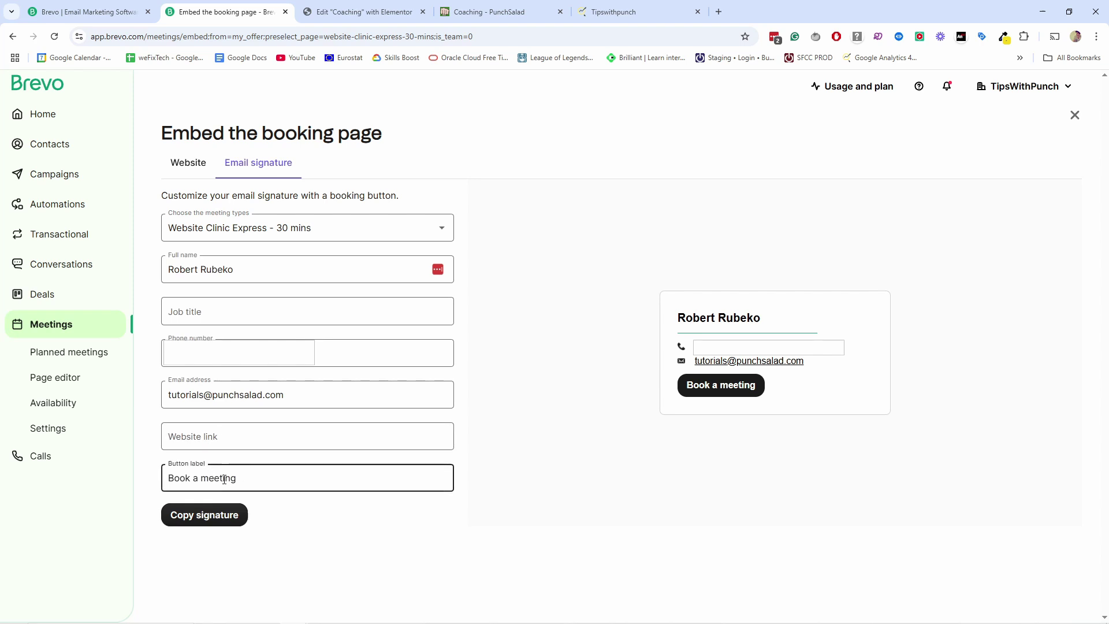
left_click(213, 519)
Step: Type the greeting 'Hell' in the new Gmail message and paste the booking signature
key("alt+Tab")
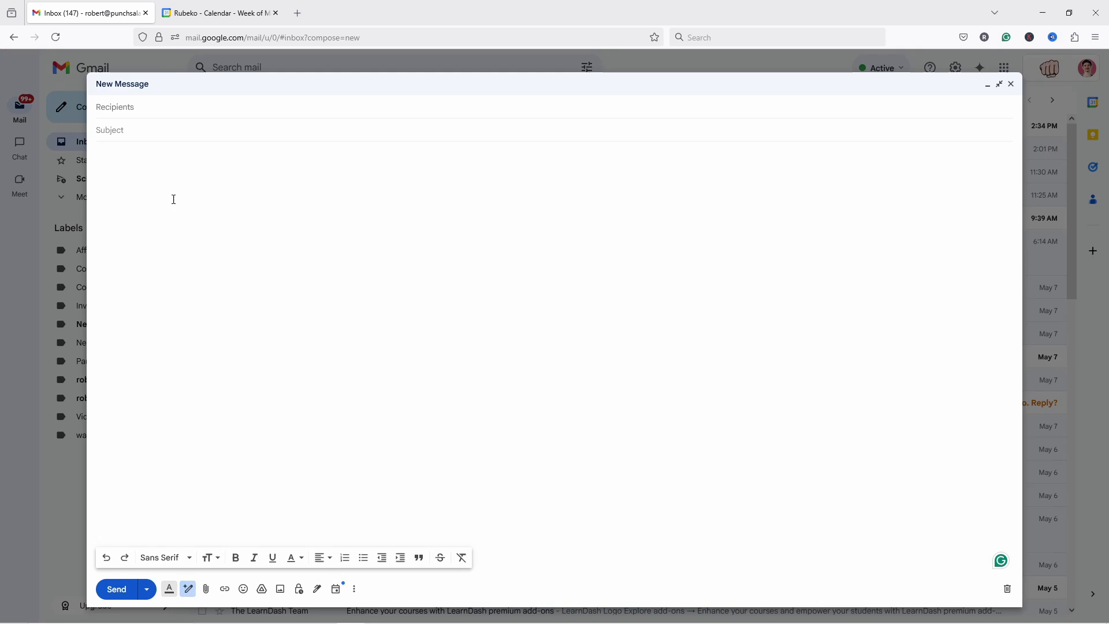
left_click(180, 198)
type("Hell")
key("ctrl+v")
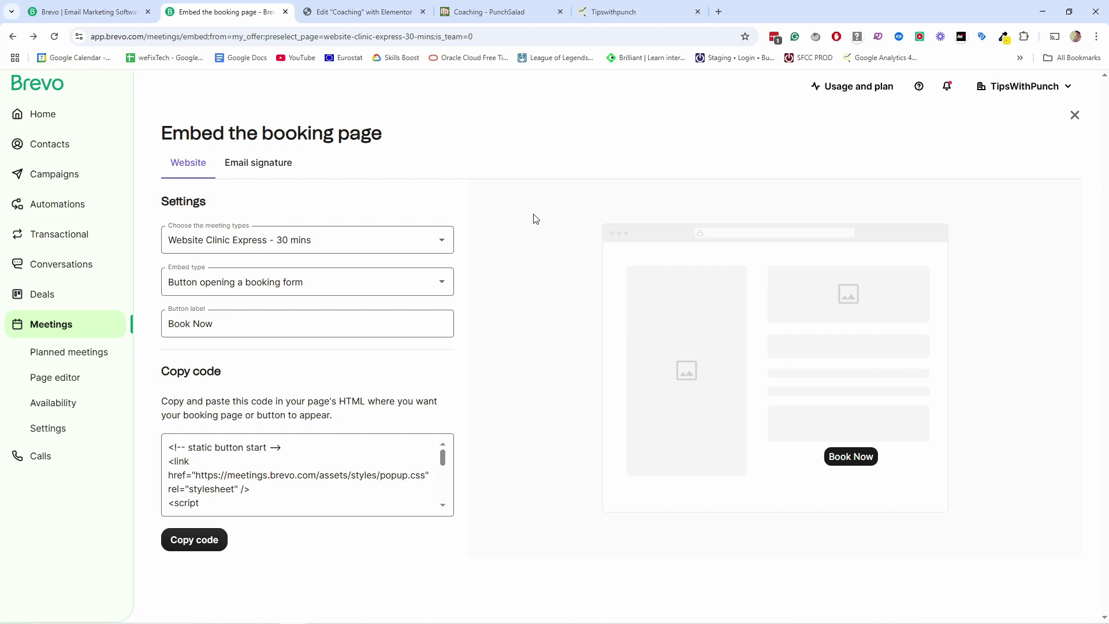
Step: Change Website Clinic Express - 30 mins to a Google Meet video call and save it
left_click(72, 328)
left_click(740, 361)
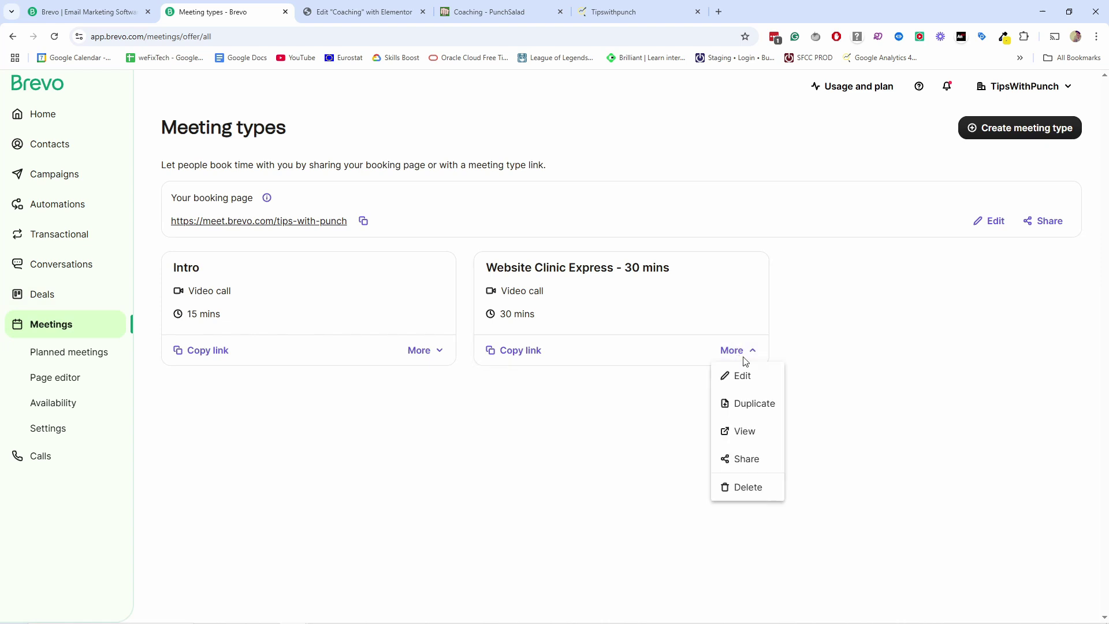
left_click(740, 376)
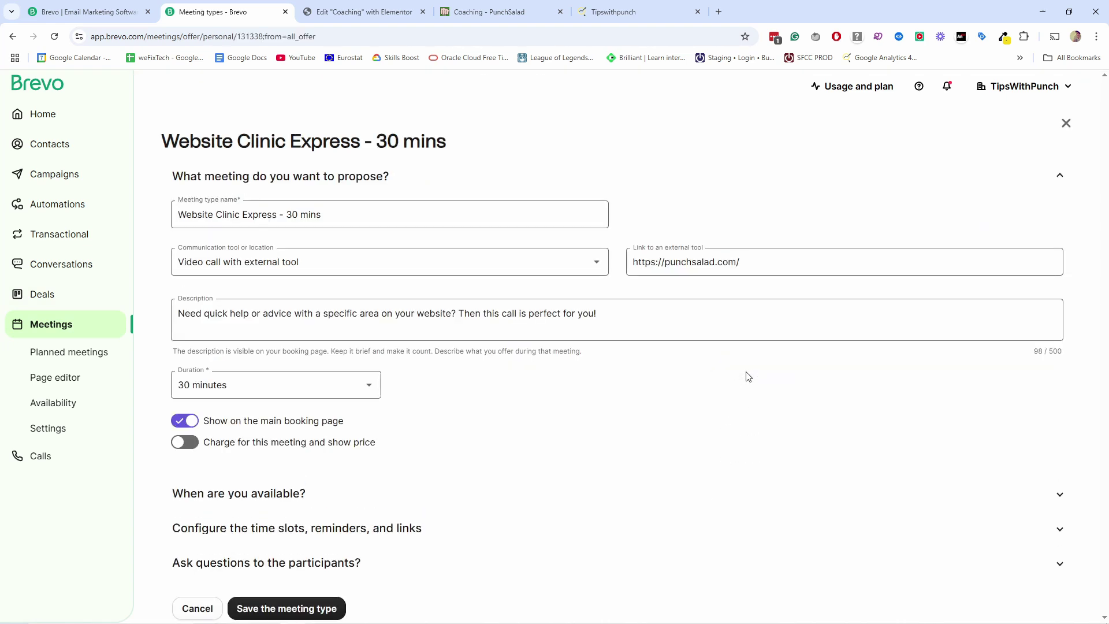
scroll(281, 216, "down", 1)
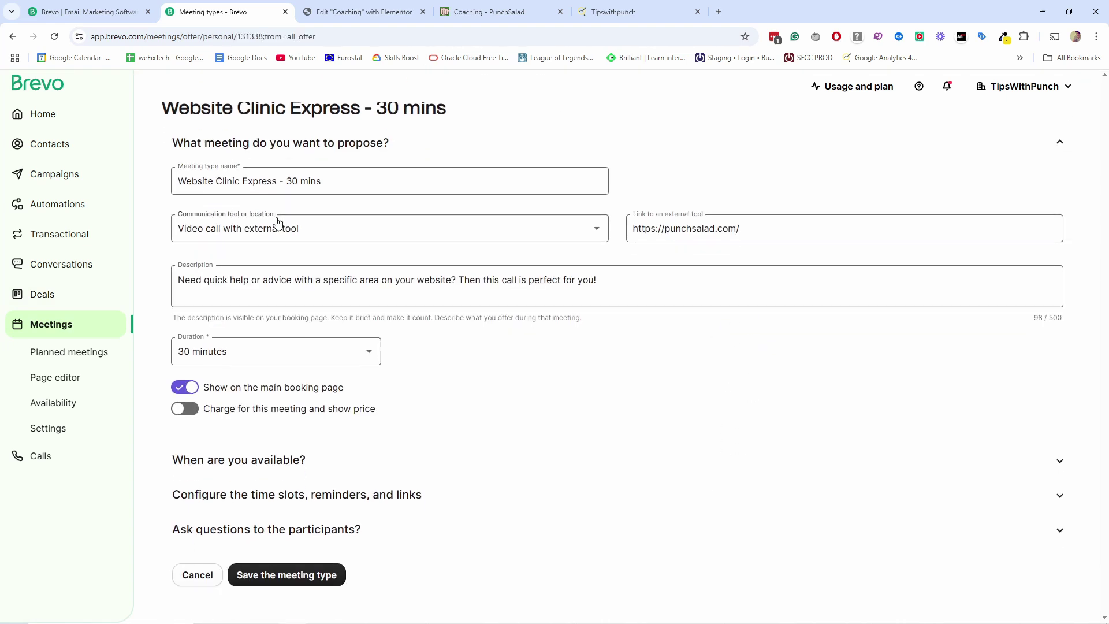
left_click(215, 231)
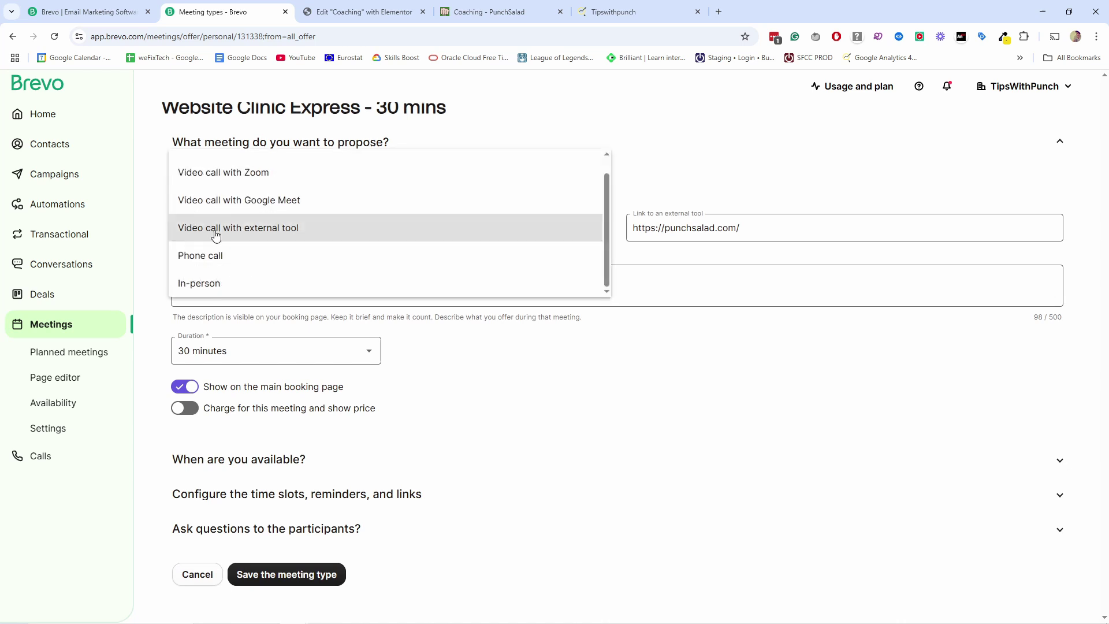
left_click(261, 202)
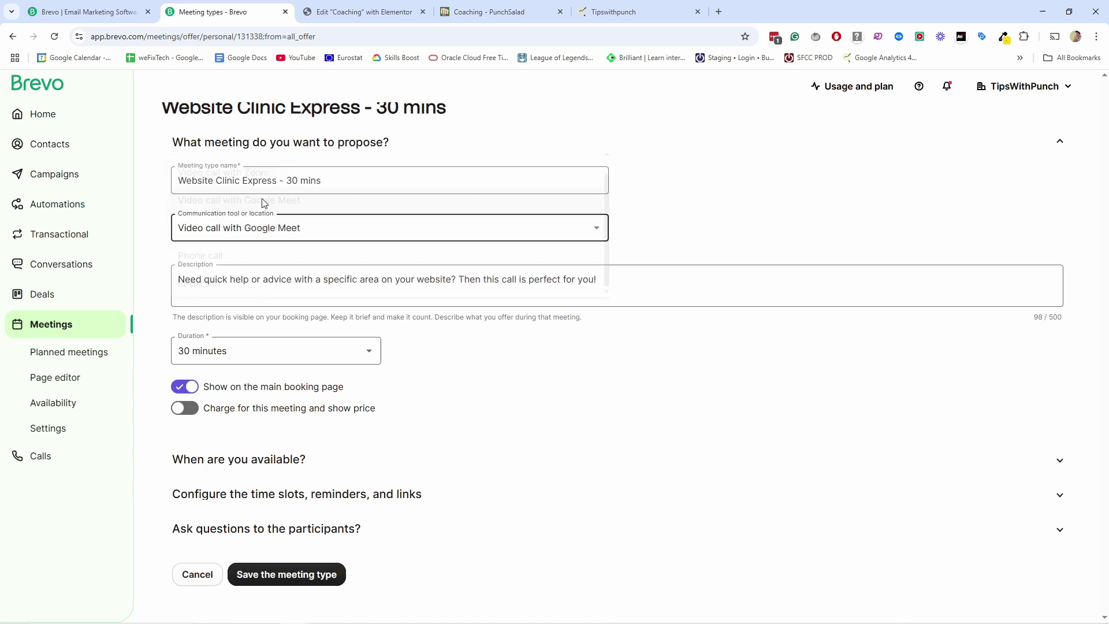
left_click(319, 573)
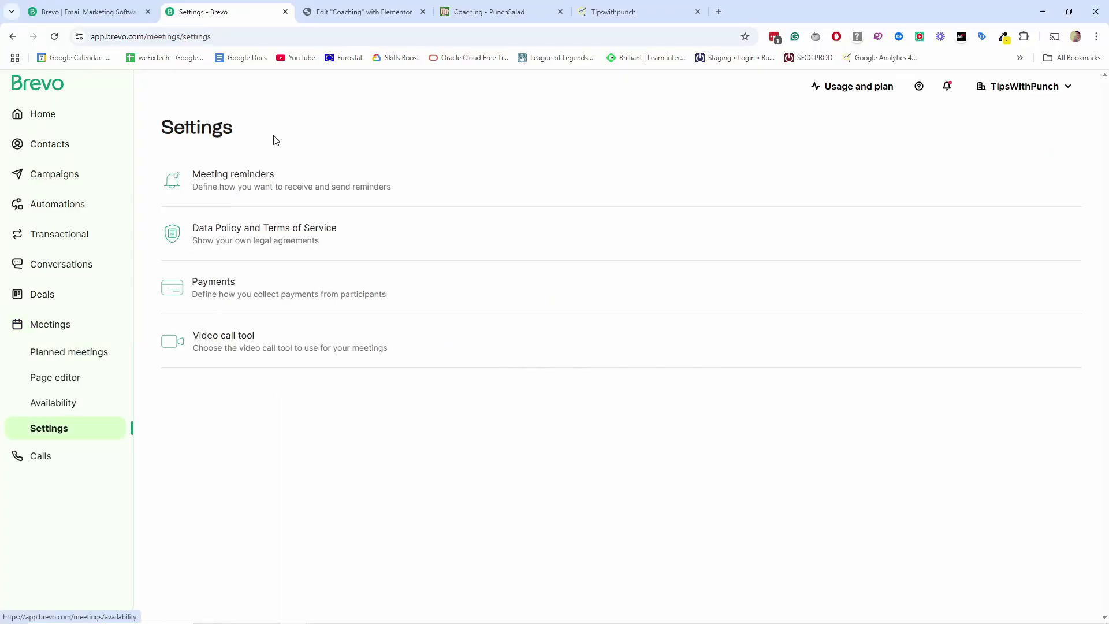
Step: Activate Stripe payments for meetings by connecting the Ko-fi Stripe account
left_click(230, 280)
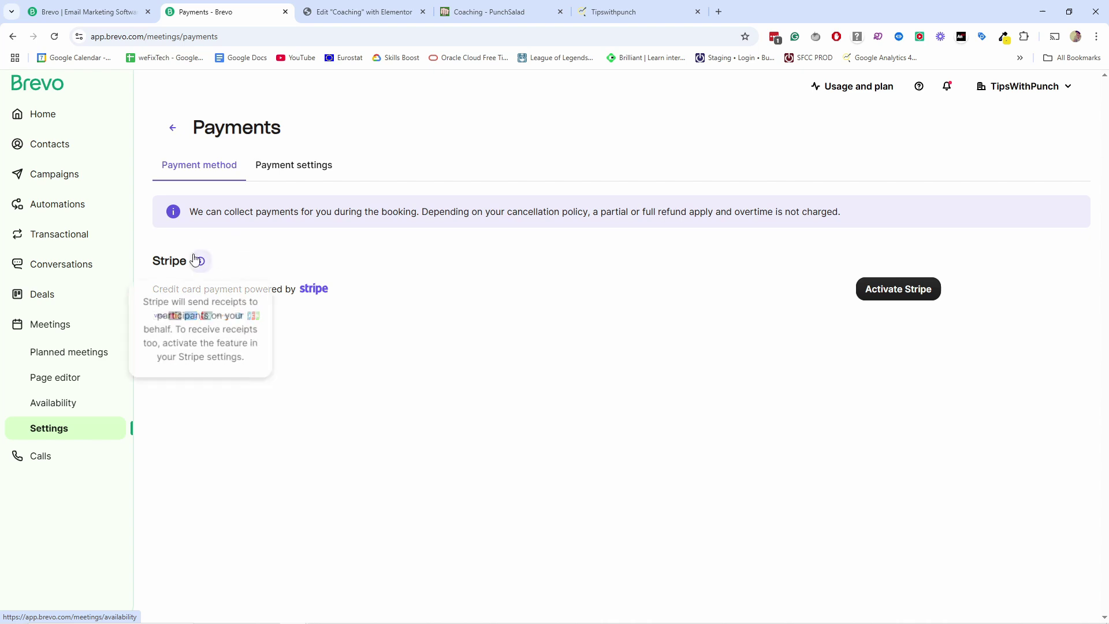
left_click(894, 295)
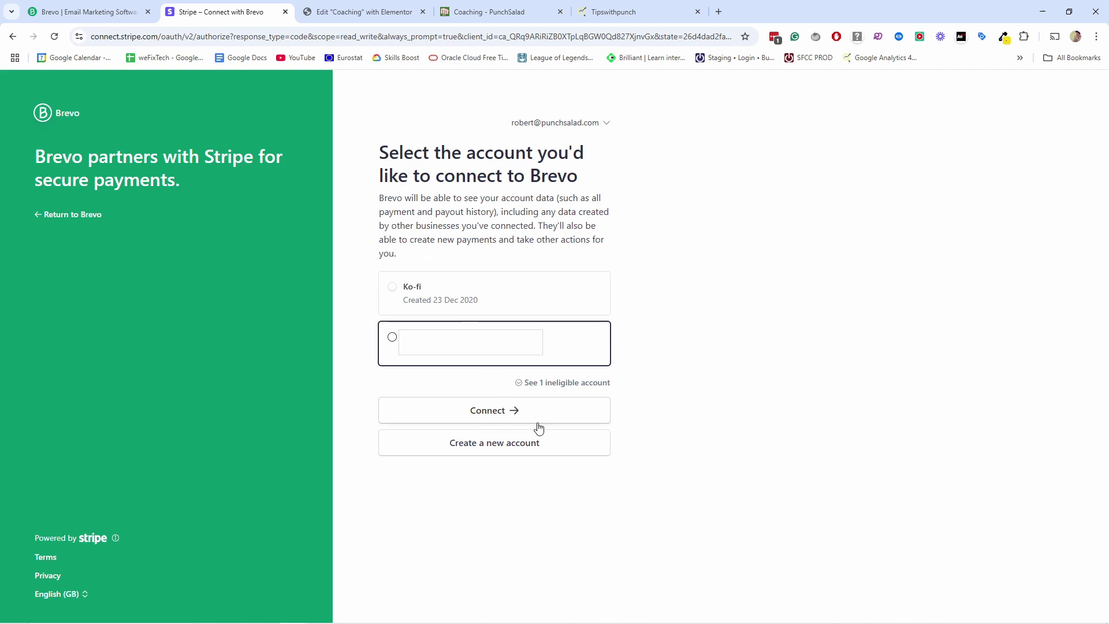
left_click(423, 277)
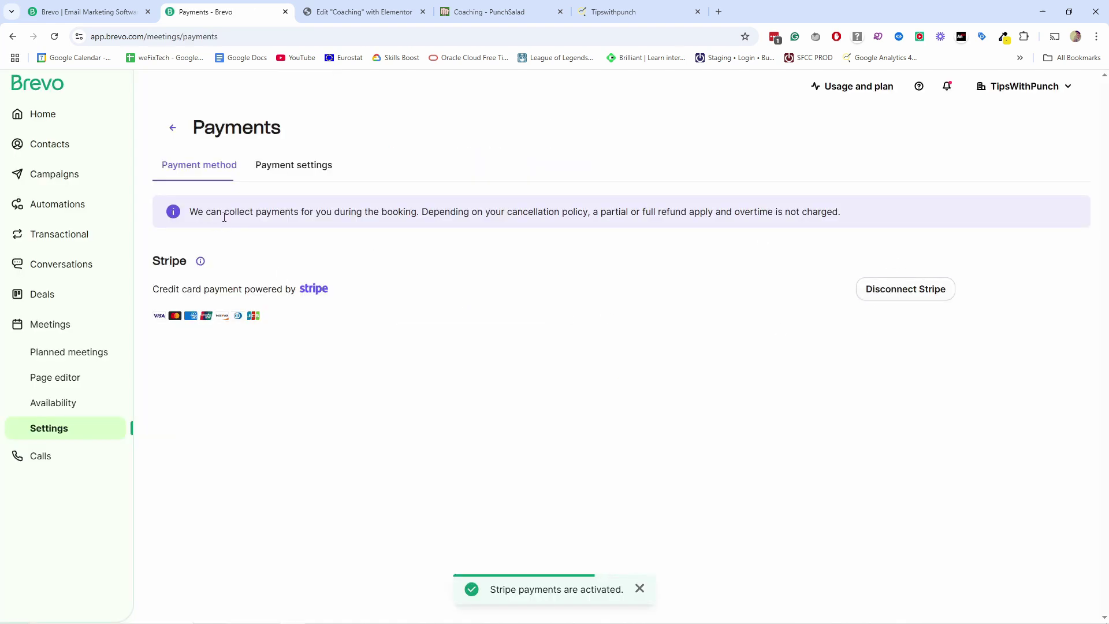
Step: Save payment settings with EUR currency, VAT tax and the Flexible cancellation policy
left_click(272, 170)
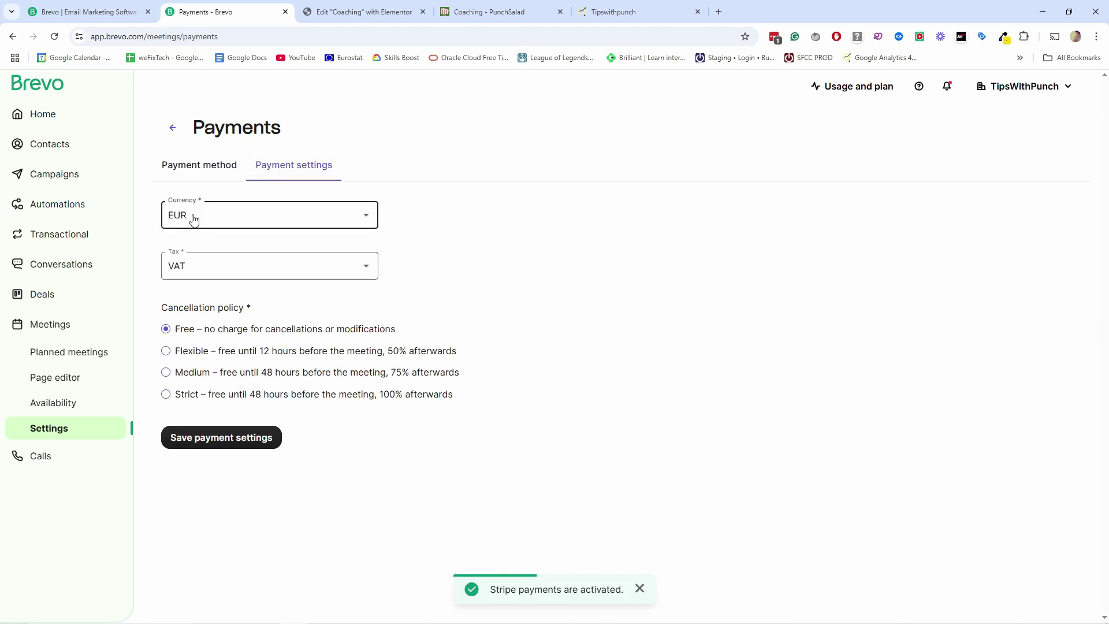
left_click(183, 267)
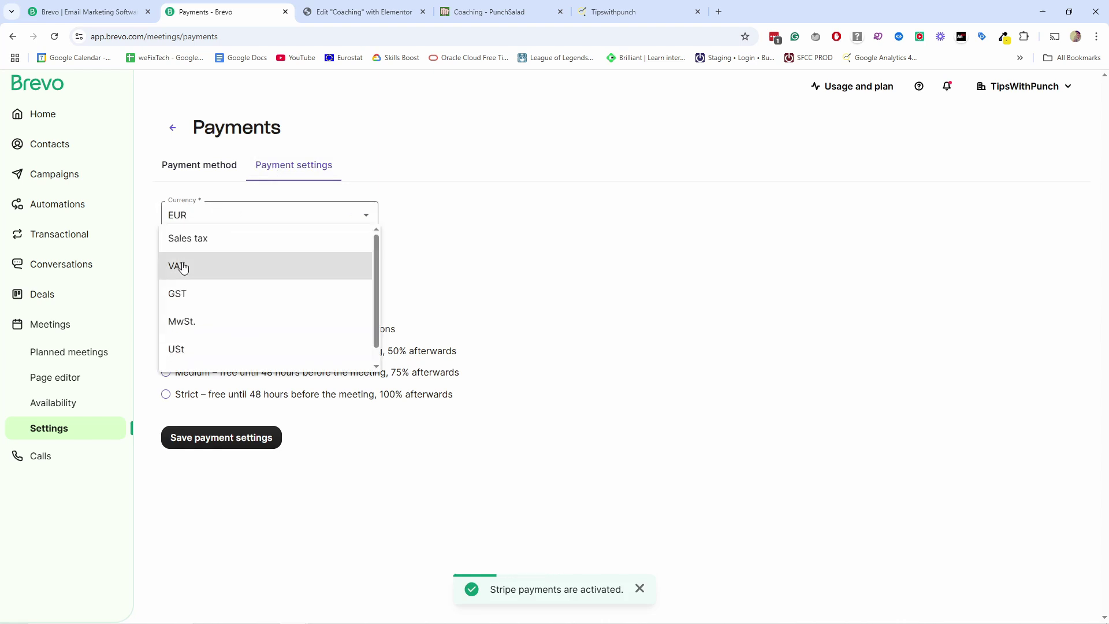
left_click(505, 261)
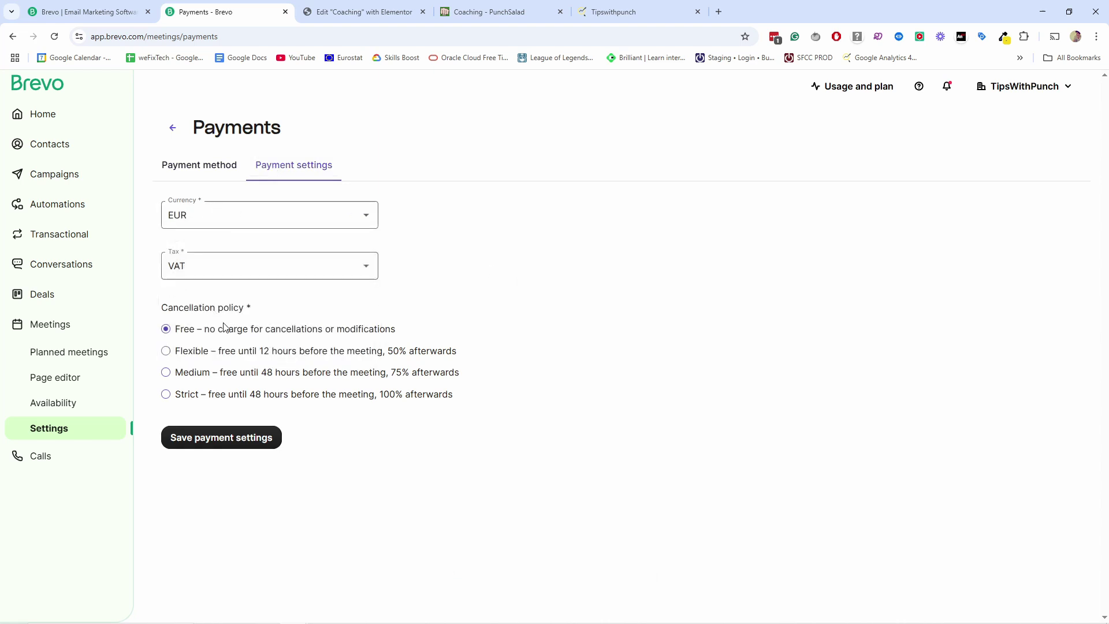
left_click(186, 376)
left_click(229, 396)
left_click(167, 351)
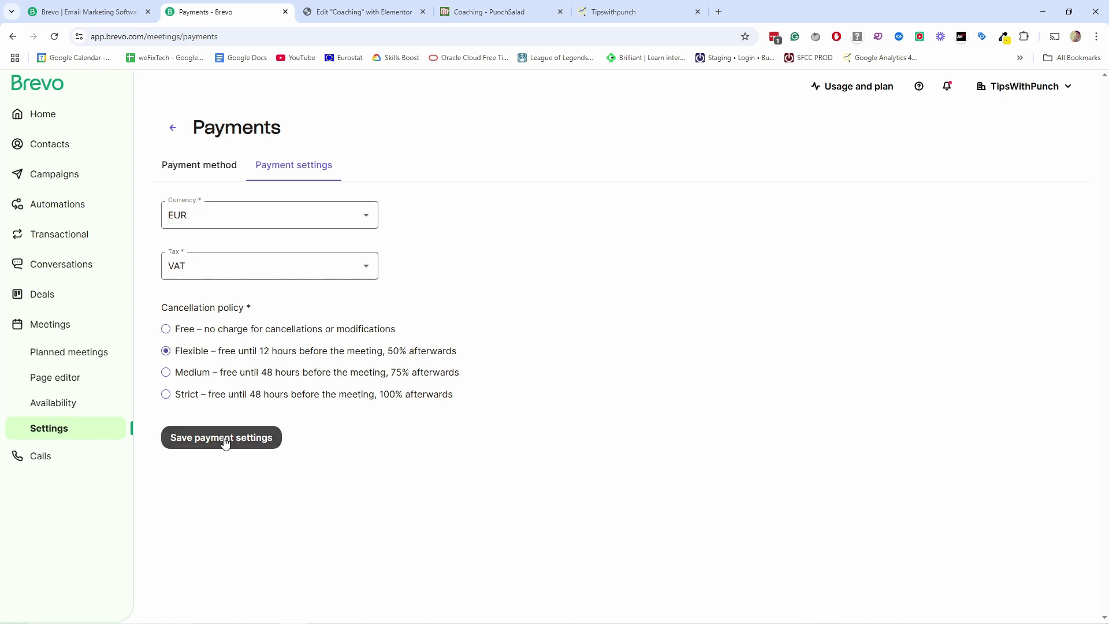
left_click(223, 441)
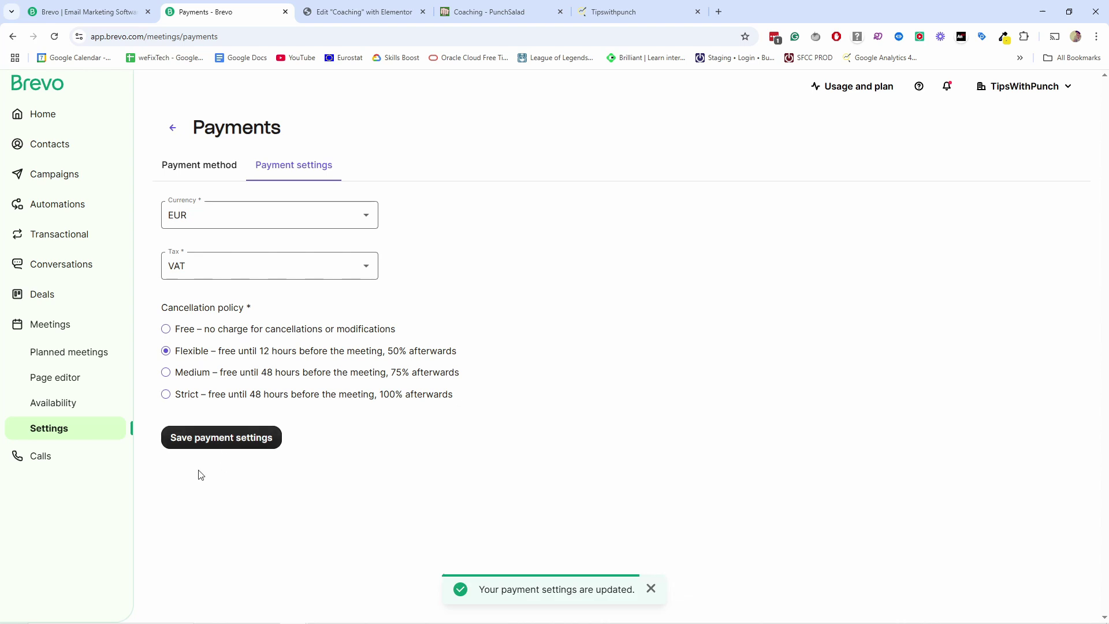
Step: Turn on charging for Website Clinic Express - 30 mins at 49 EUR and save it
left_click(62, 324)
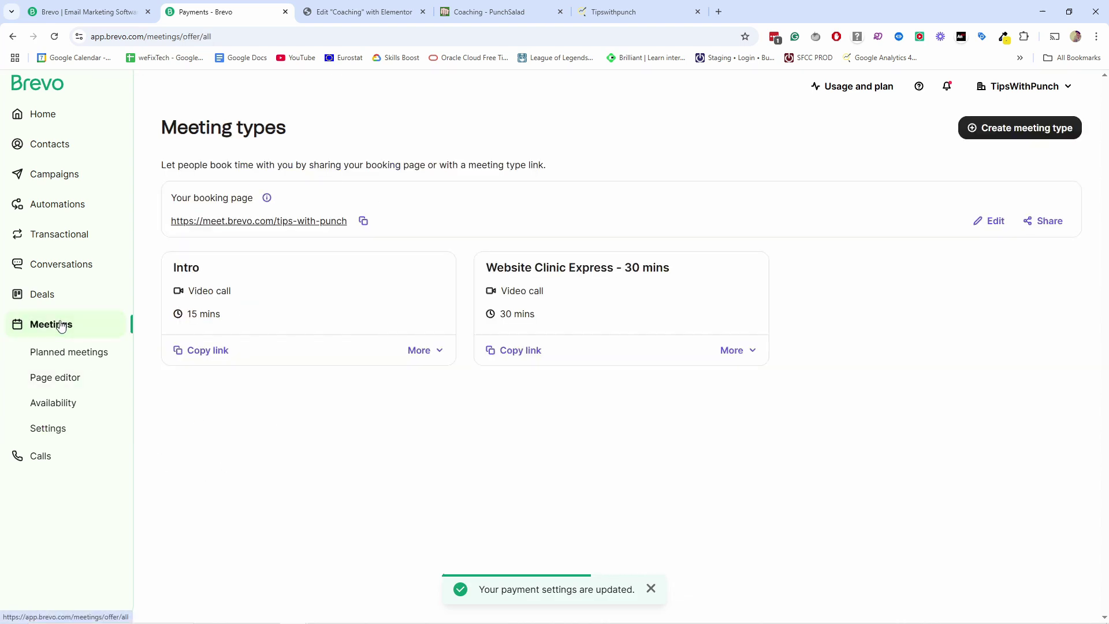
left_click(731, 350)
left_click(742, 375)
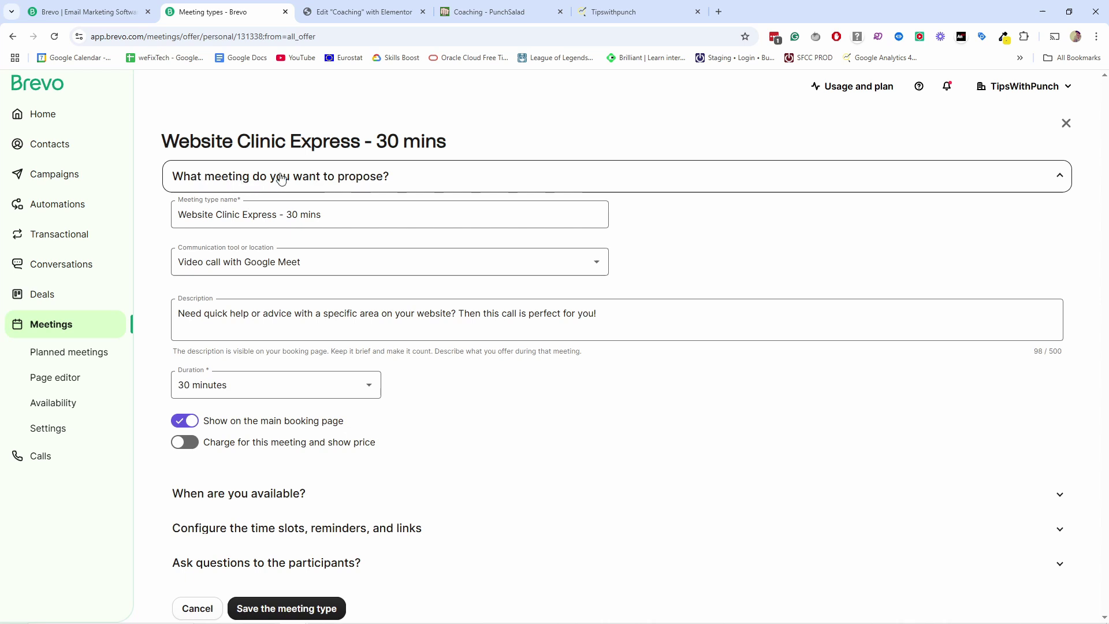
left_click(188, 445)
left_click(208, 473)
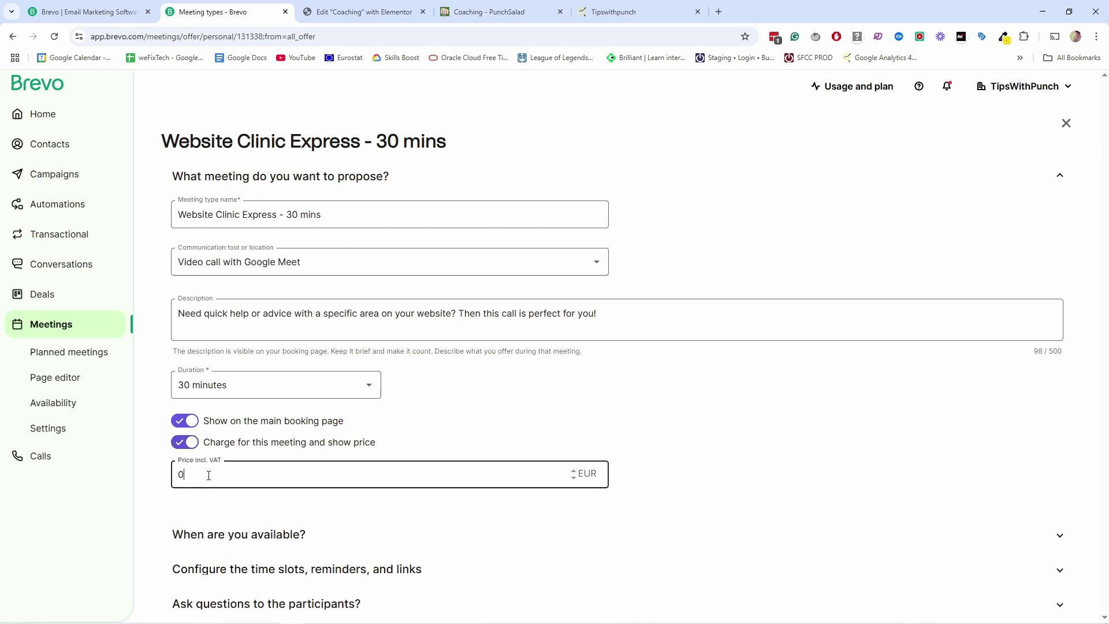
left_click_drag(208, 473, 175, 469)
type("49")
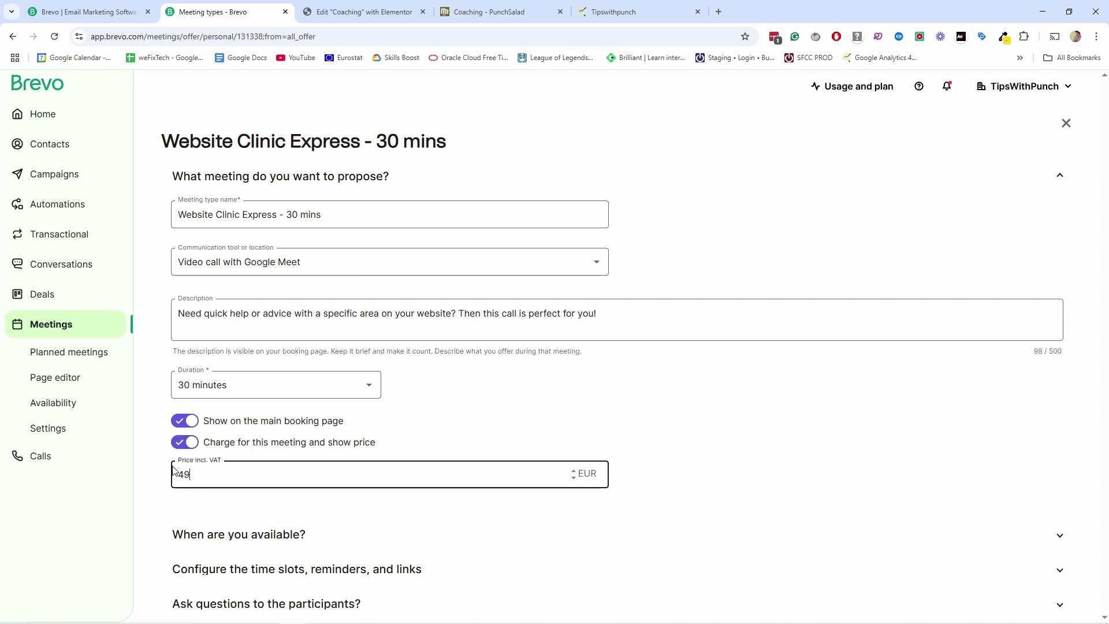
left_click(313, 507)
scroll(312, 507, "down", 2)
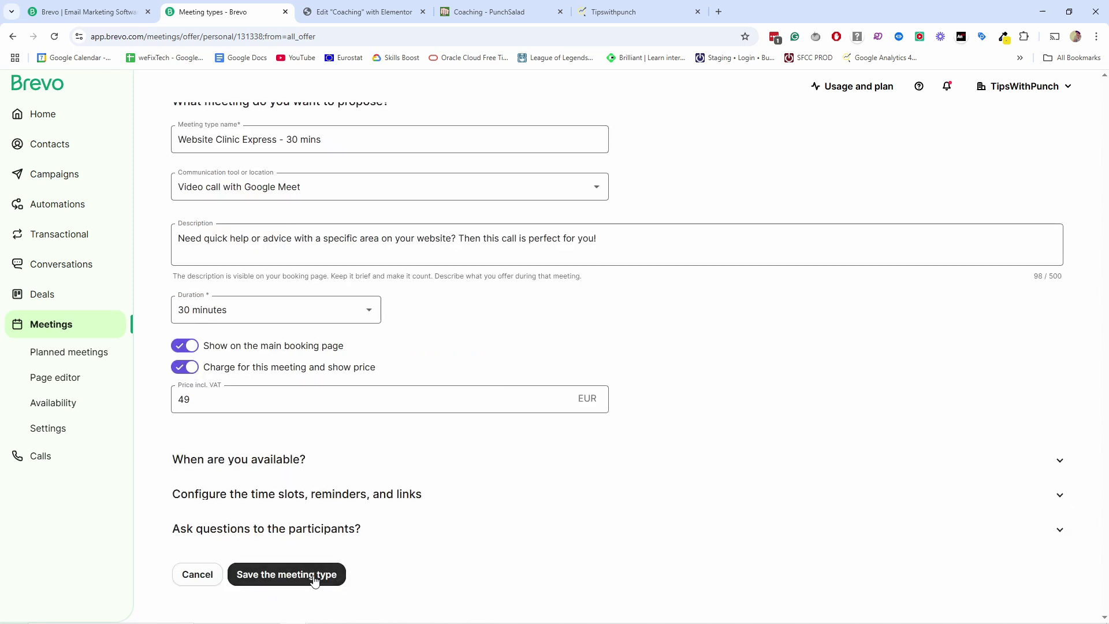
left_click(315, 575)
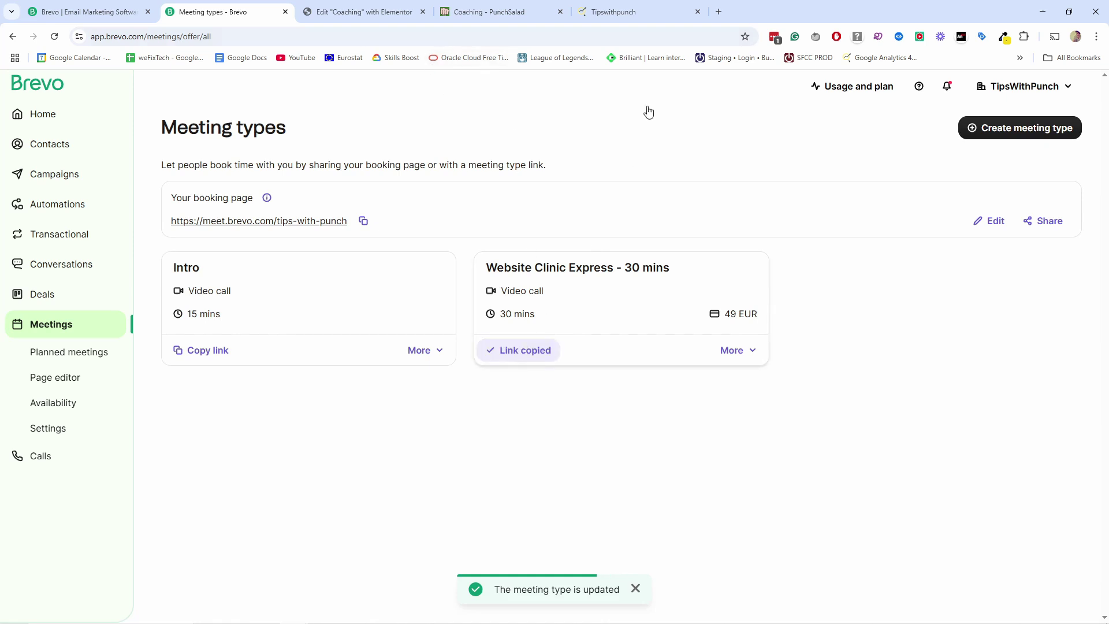
Step: Book a test May 12, 3:00 PM slot, autofill the booker details and continue to payment
left_click(577, 14)
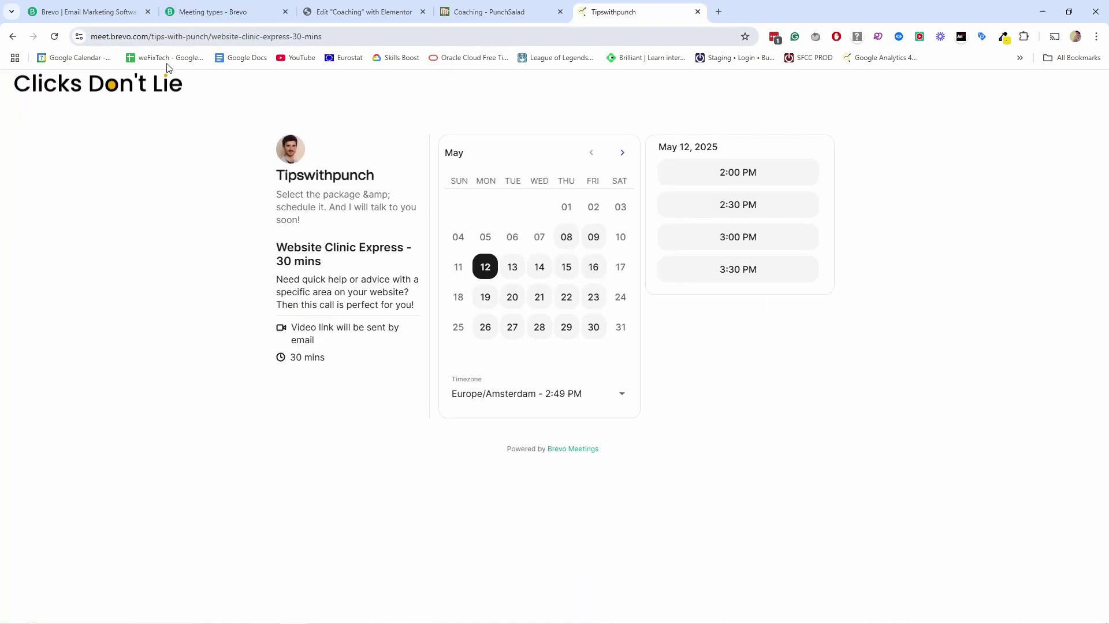
left_click(54, 36)
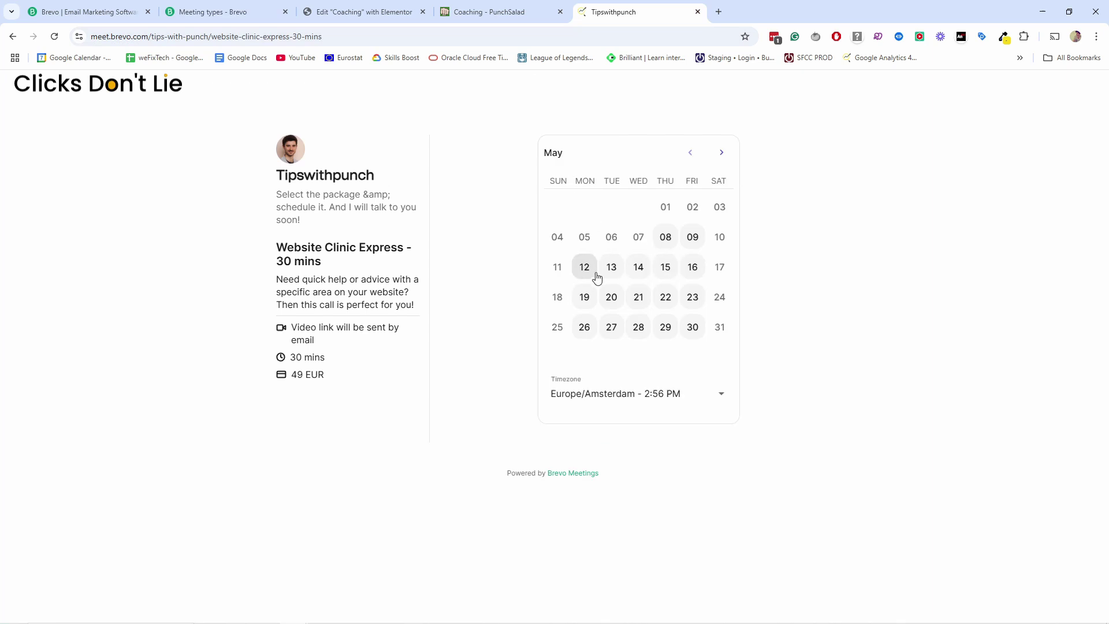
left_click(597, 279)
left_click(742, 237)
left_click(750, 243)
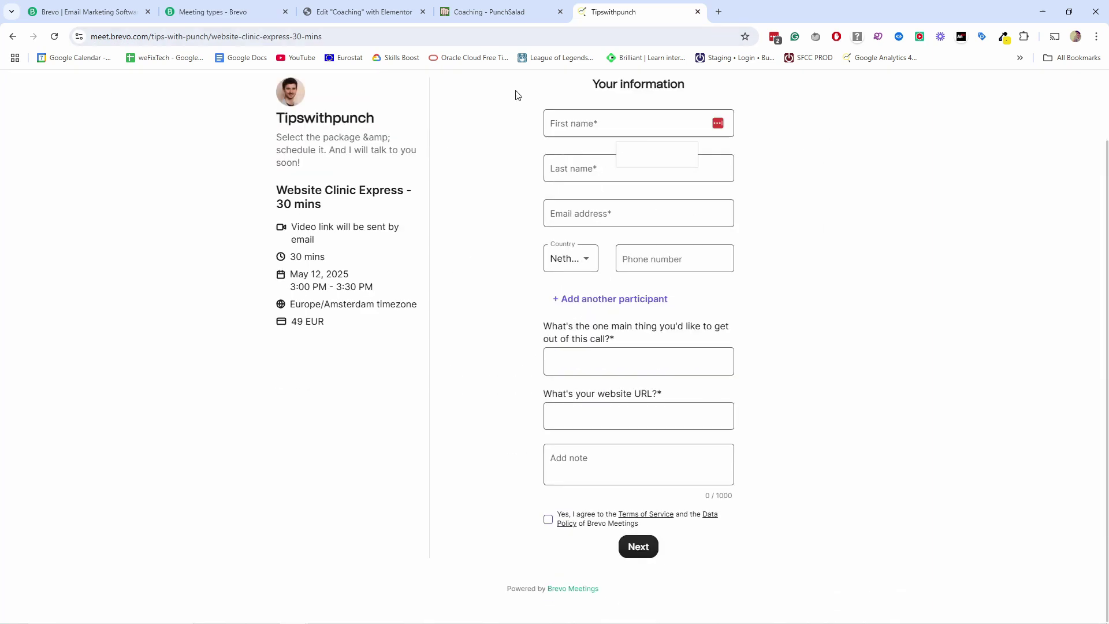
left_click(595, 123)
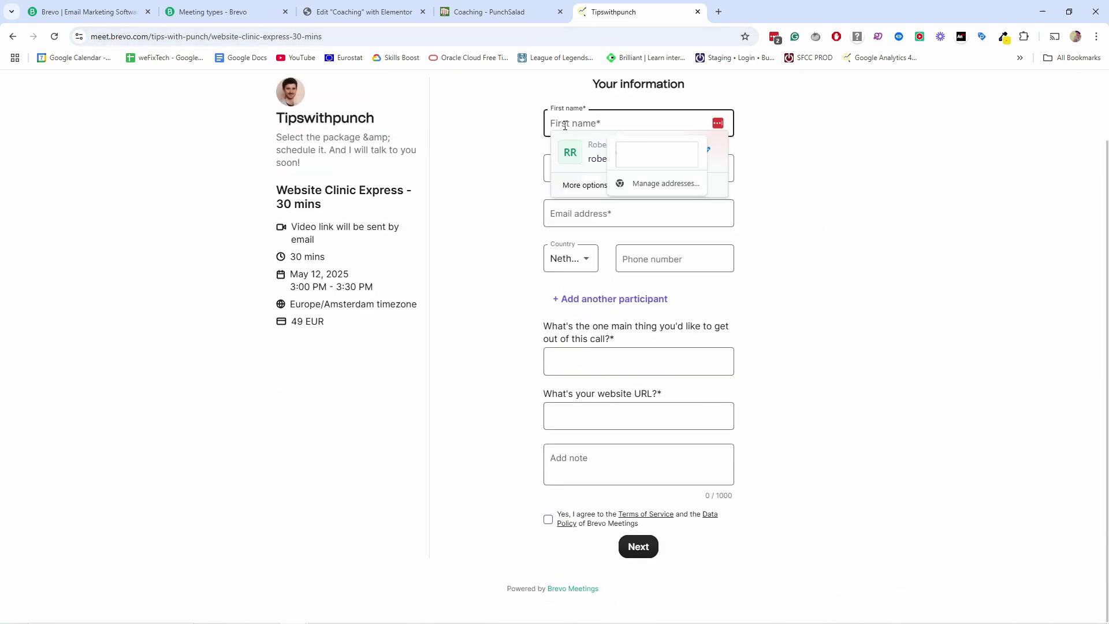
left_click(595, 151)
left_click(639, 548)
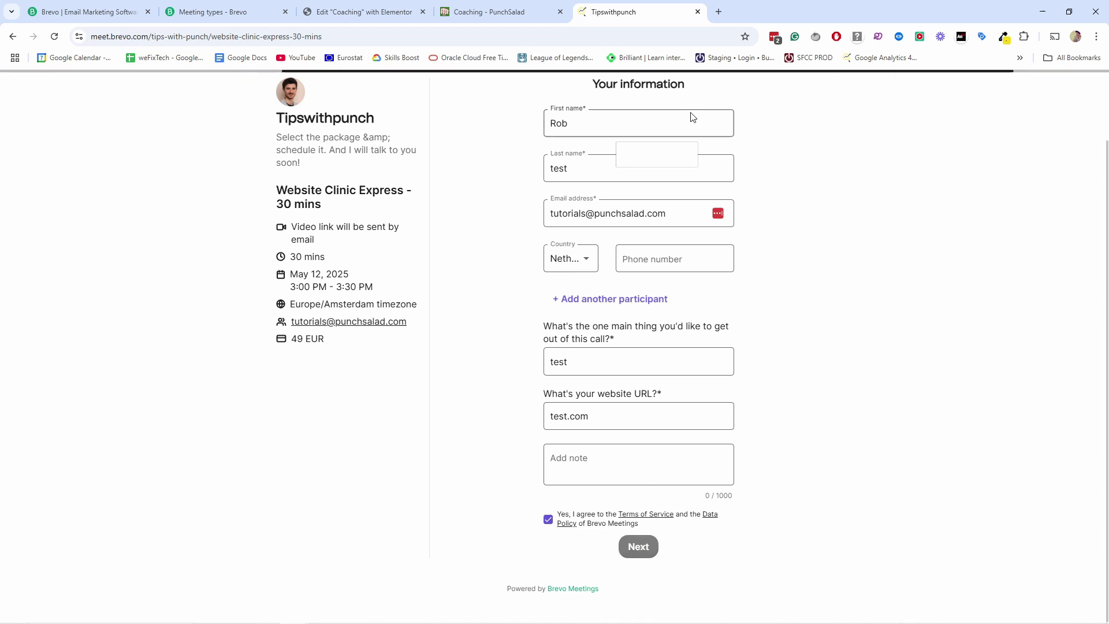